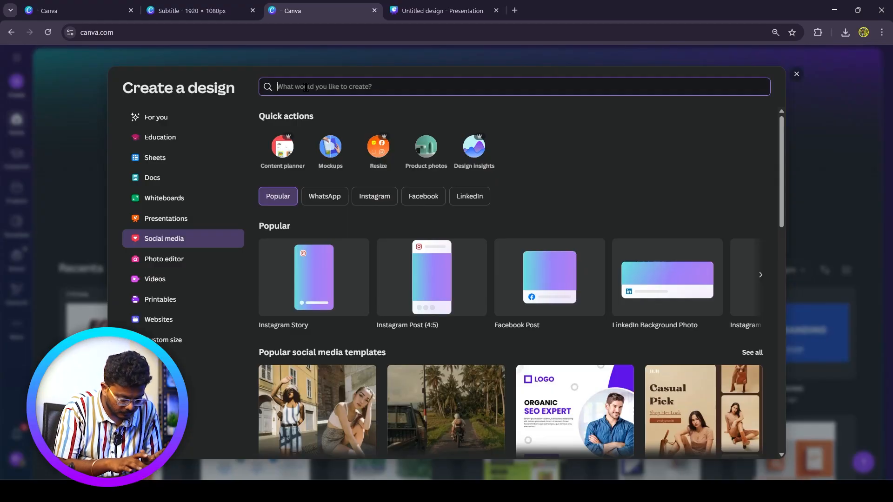
Create a new YouTube Ad (Landscape) design and add a Title-style text to the blank page
text(YOUTU)
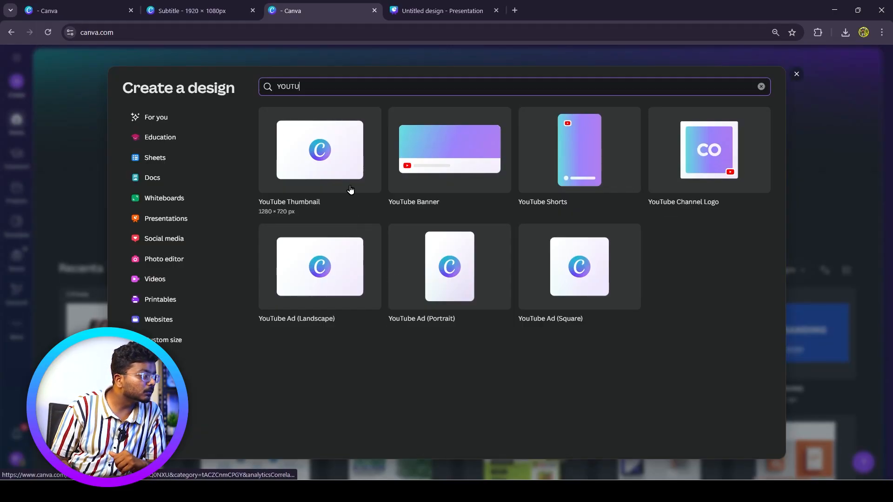
click(325, 279)
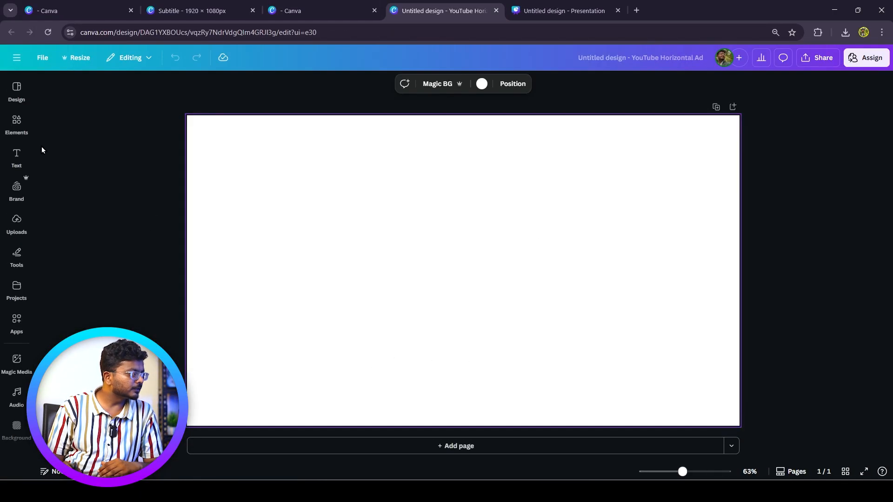
click(16, 157)
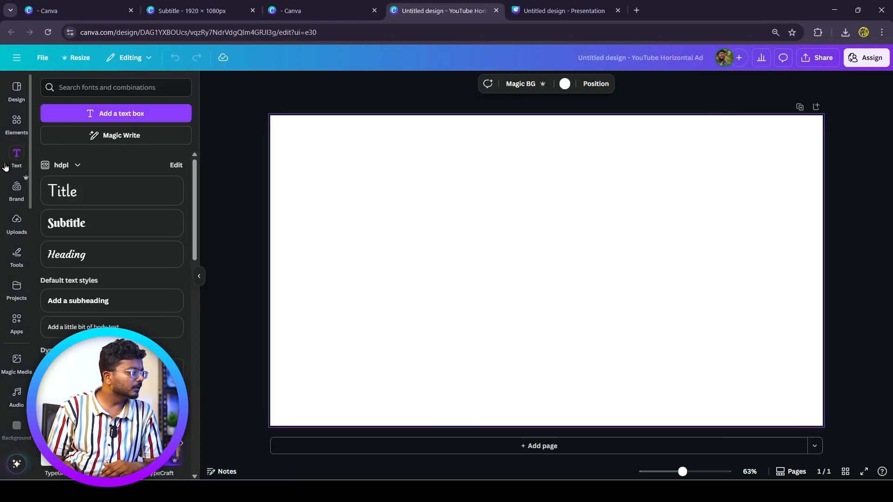
click(90, 208)
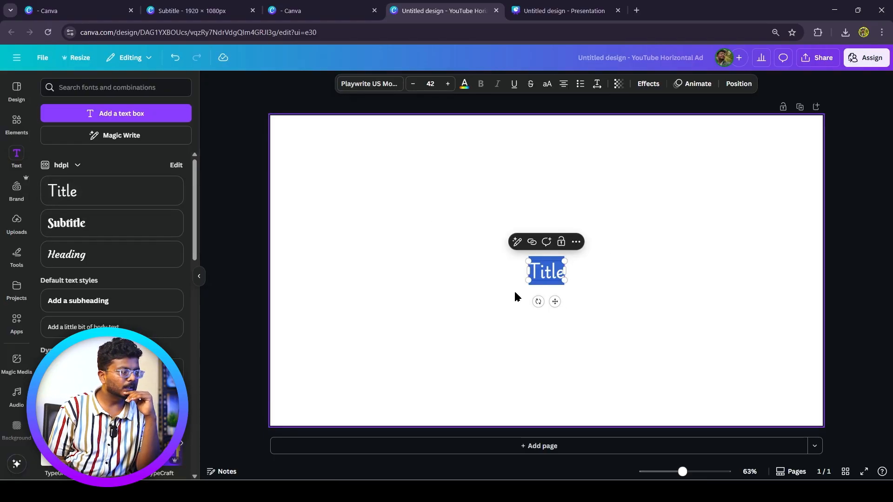
Enlarge the title text to about size 191, replace its wording with FORYZA, and move it near the page centre
drag(530, 260, 402, 193)
click(678, 231)
double_click(544, 231)
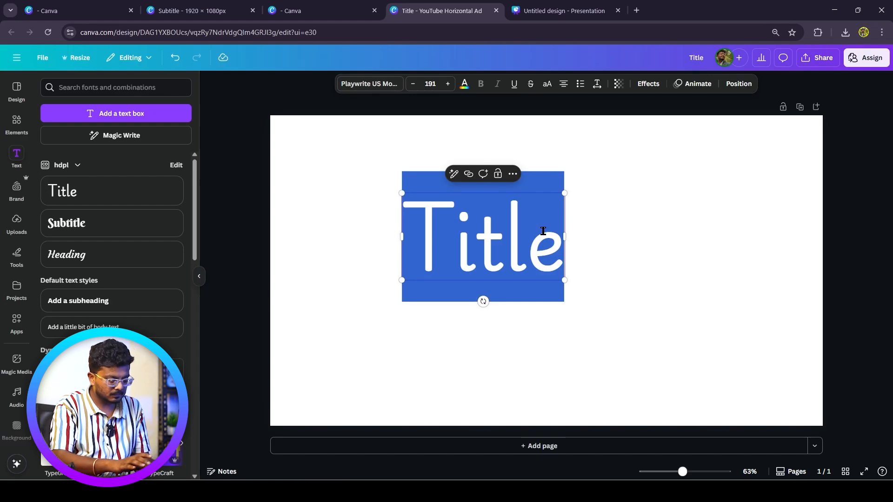
text(F)
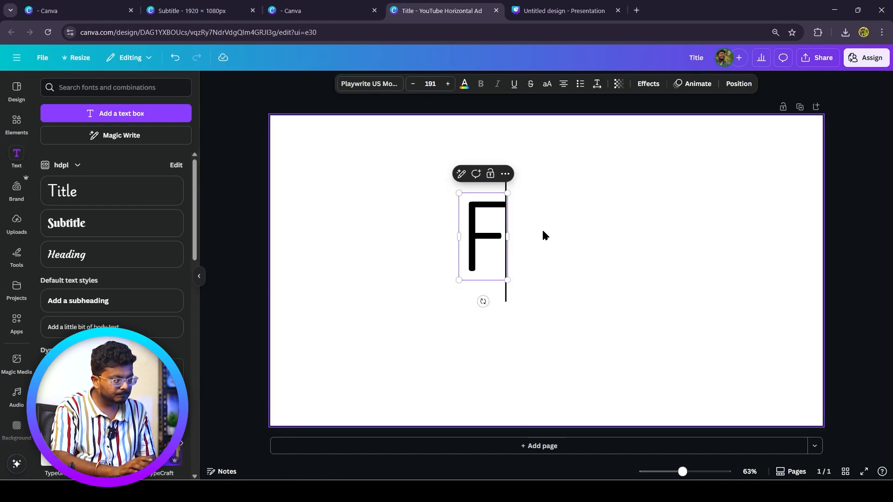
text(ORYZA)
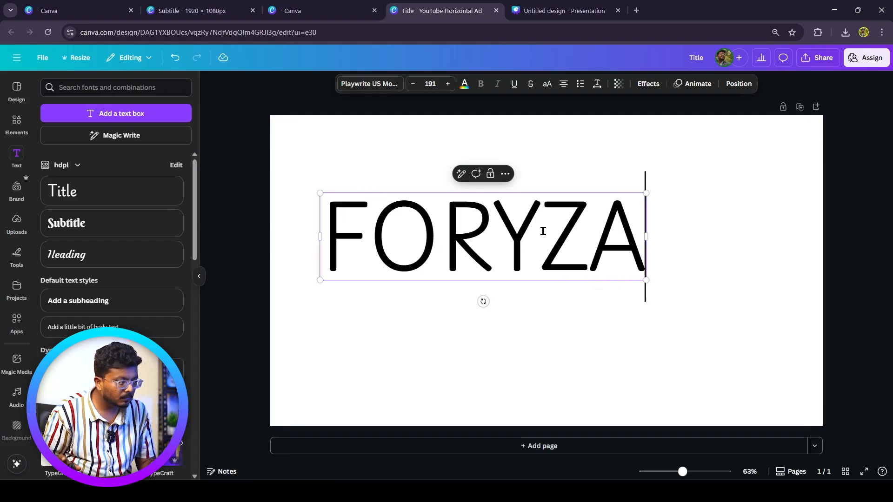
key(Escape)
drag(632, 235, 675, 238)
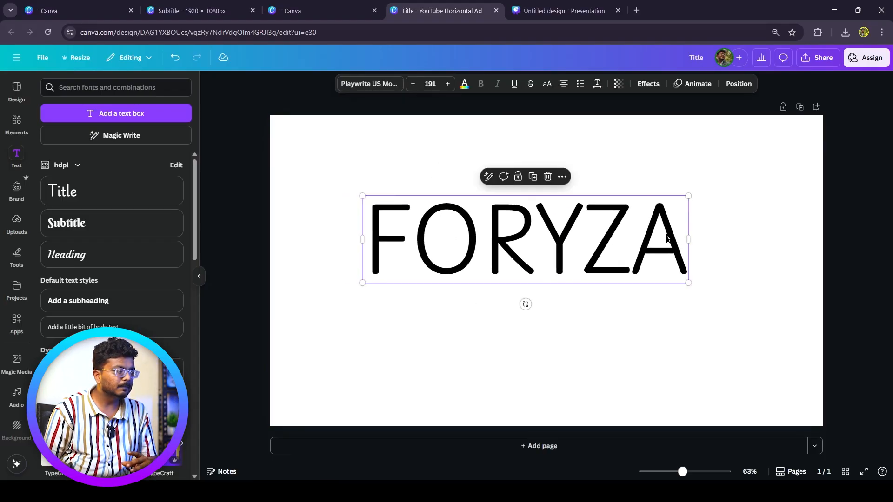
Search the fonts for 210 and apply the 210 수퍼사이즈 cut-out block font to the FORYZA text
click(366, 84)
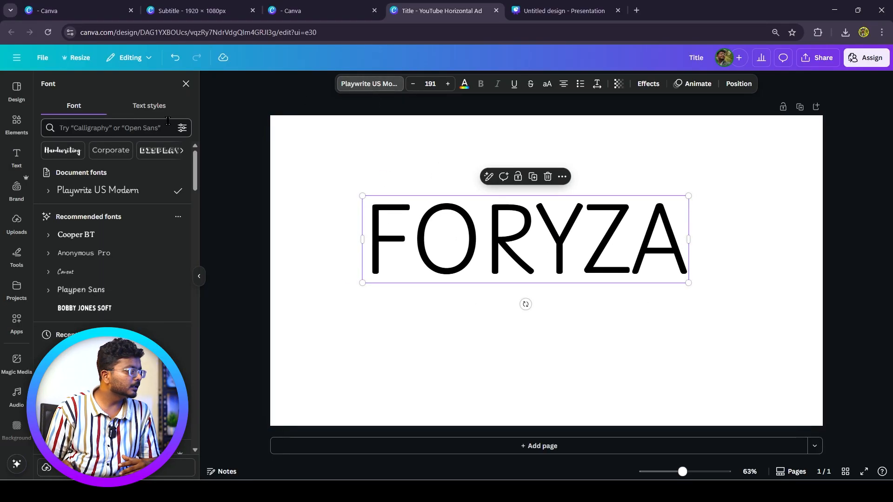
click(111, 122)
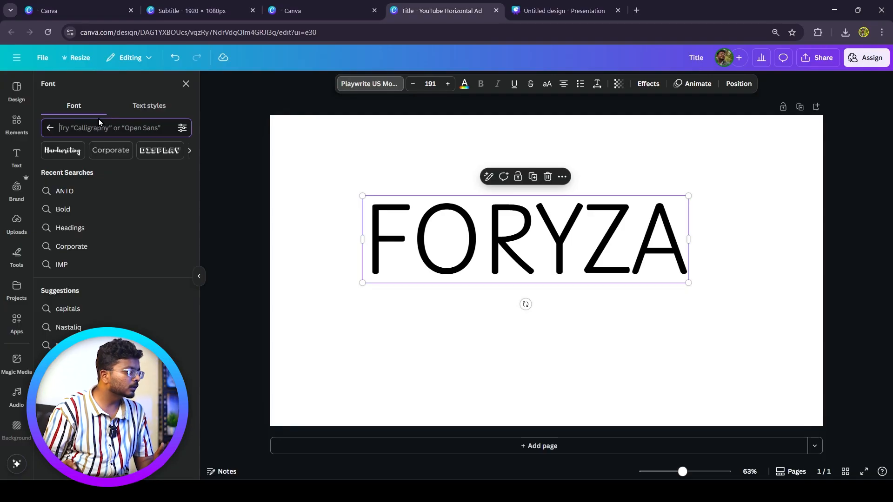
text(210)
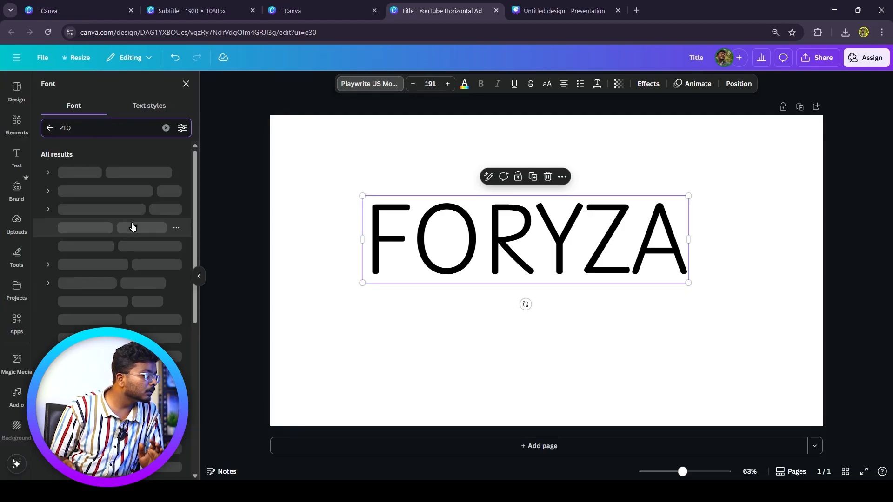
scroll(150, 323, down, 3)
scroll(152, 323, down, 5)
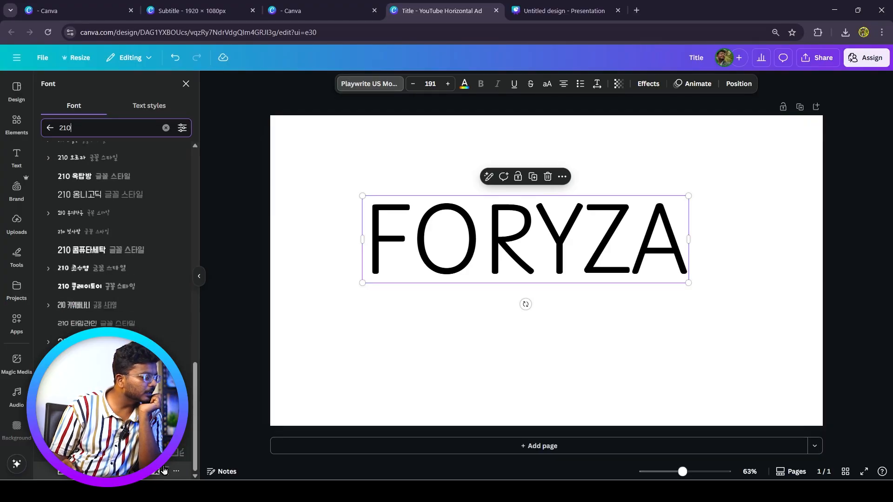
Reposition the FORYZA text, duplicate it directly below, and change the copy's wording to FOR YOU
drag(464, 268, 492, 283)
click(526, 320)
click(544, 253)
drag(548, 259, 553, 292)
click(559, 172)
double_click(552, 293)
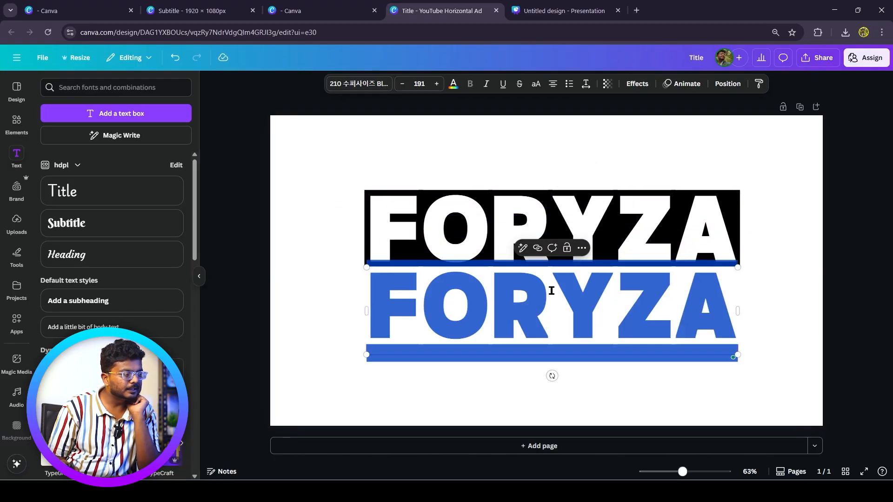
text(FOR YOU)
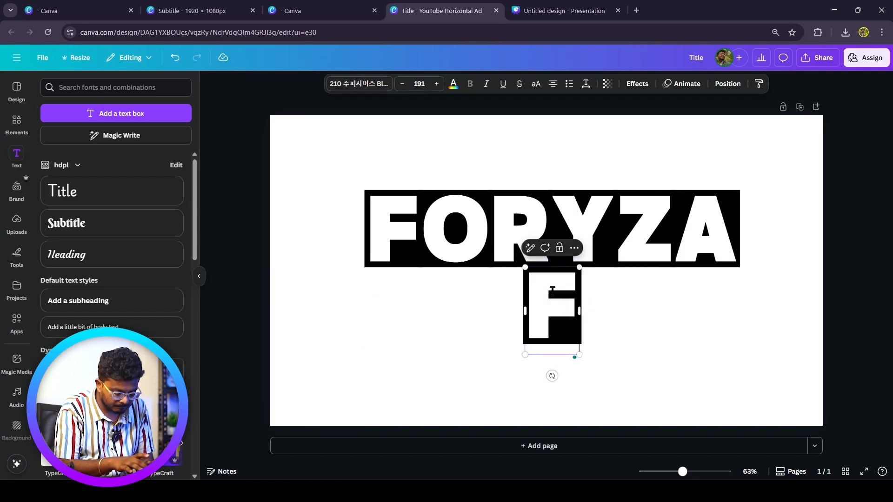
Align the FOR YOU text just under FORYZA and scale it down to size 176 so both lines have equal width
click(779, 256)
drag(625, 328, 642, 333)
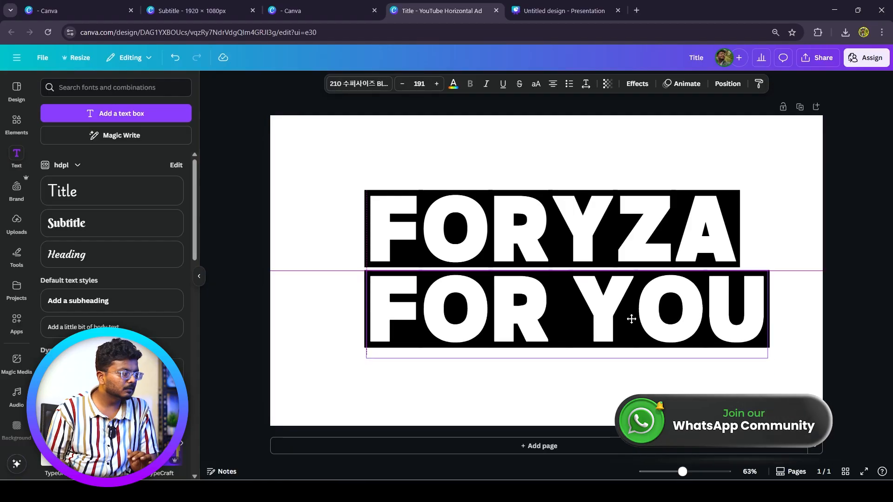
drag(772, 358, 737, 351)
click(496, 176)
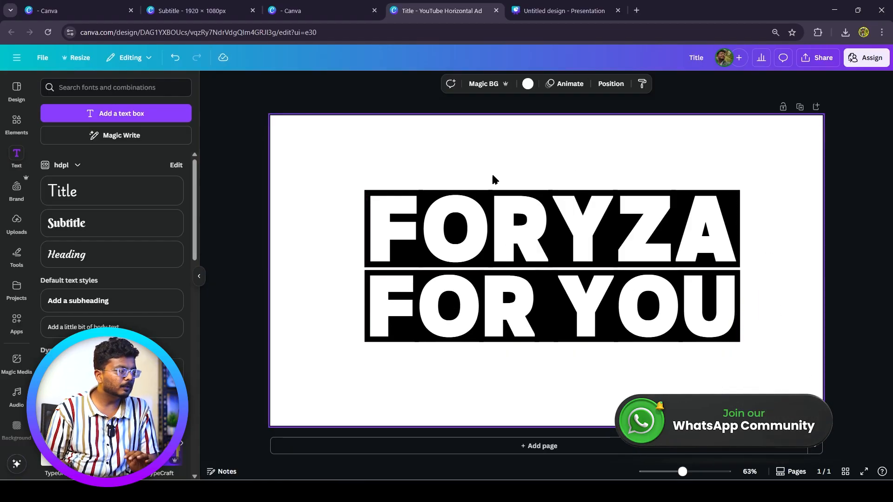
Set the text color of the FORYZA line to white
click(432, 214)
click(378, 175)
click(429, 212)
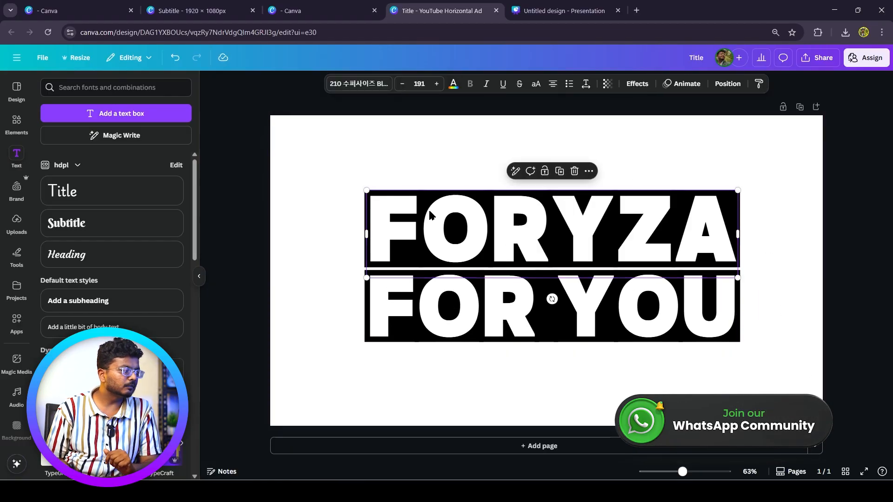
click(453, 86)
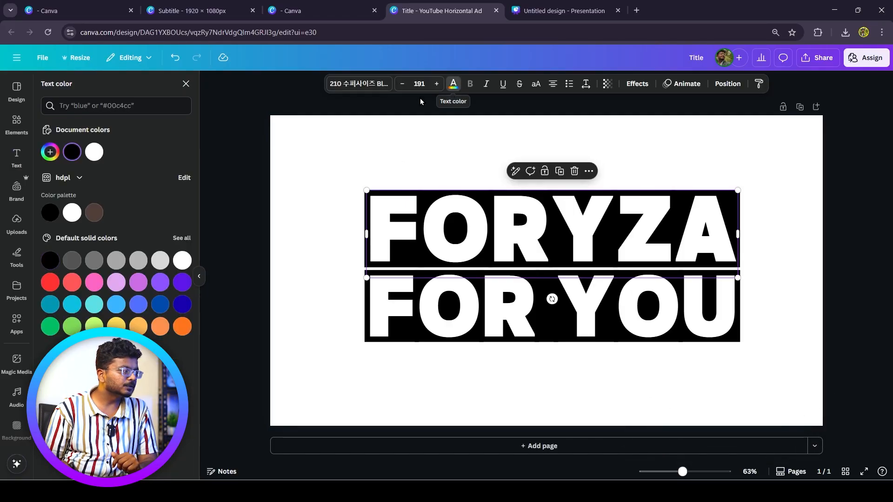
click(97, 156)
Change the FOR YOU line's text color to white as well
click(430, 322)
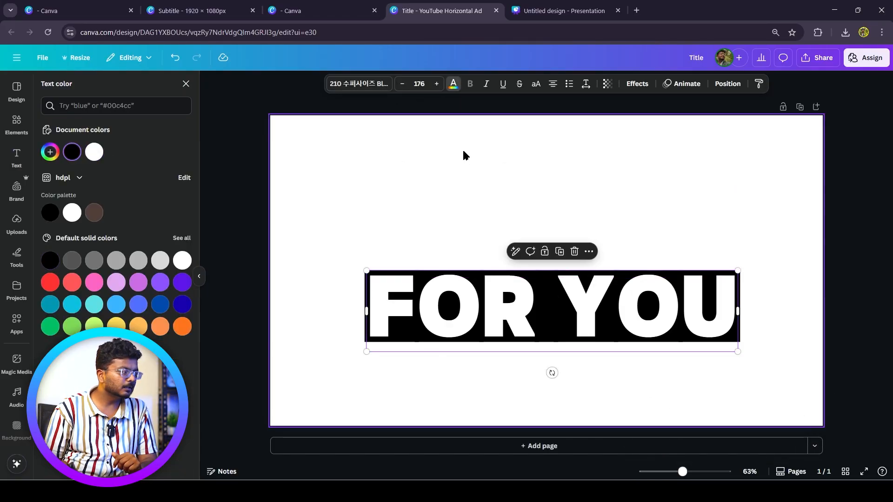
click(453, 89)
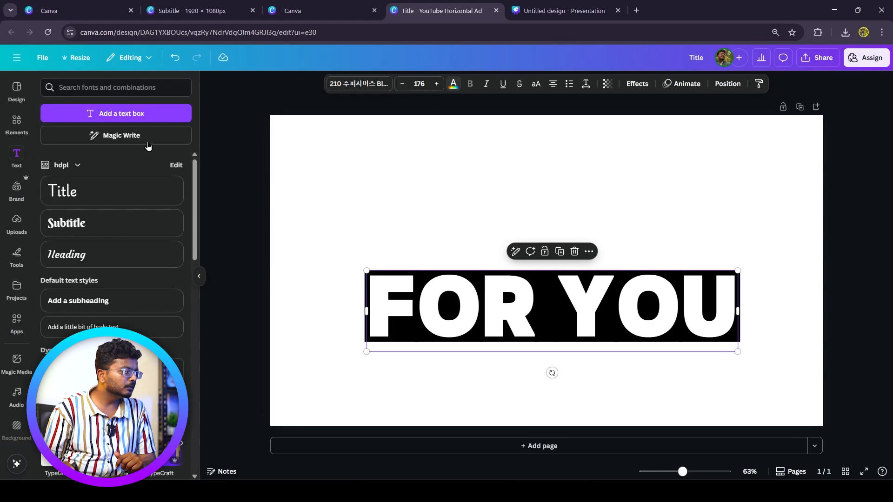
click(453, 89)
click(96, 156)
click(297, 219)
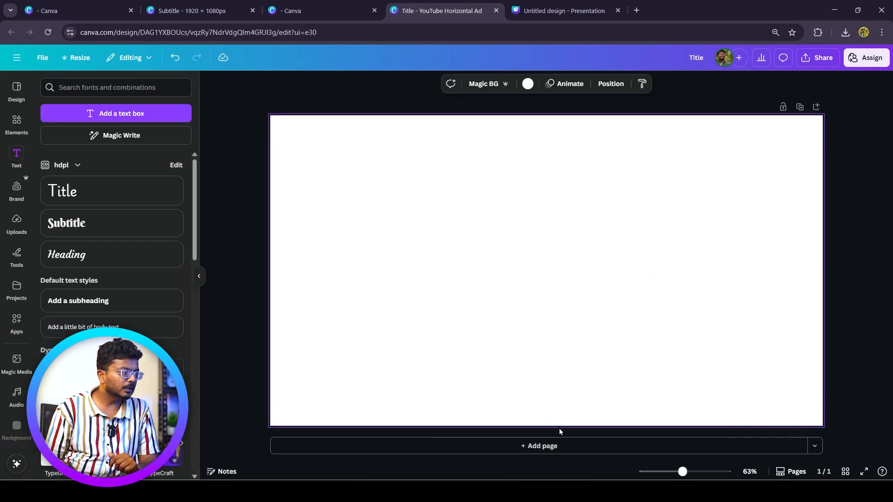
drag(325, 191, 661, 394)
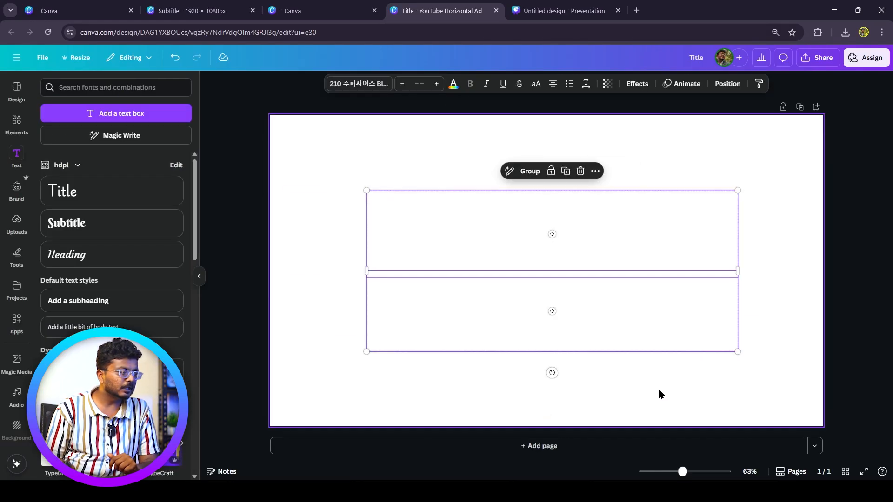
click(771, 285)
drag(327, 165, 484, 337)
click(329, 231)
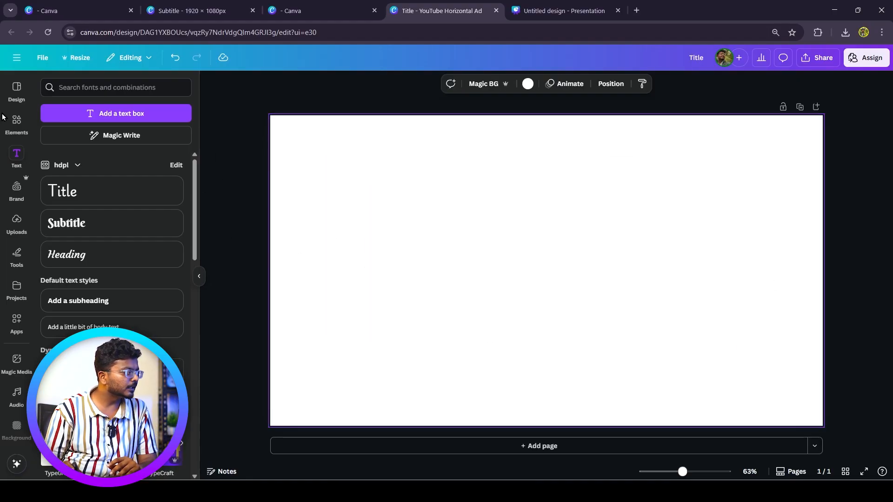
Search the elements for RED ENERGY videos and add the red-and-black glowing dot pattern video to the page
click(17, 120)
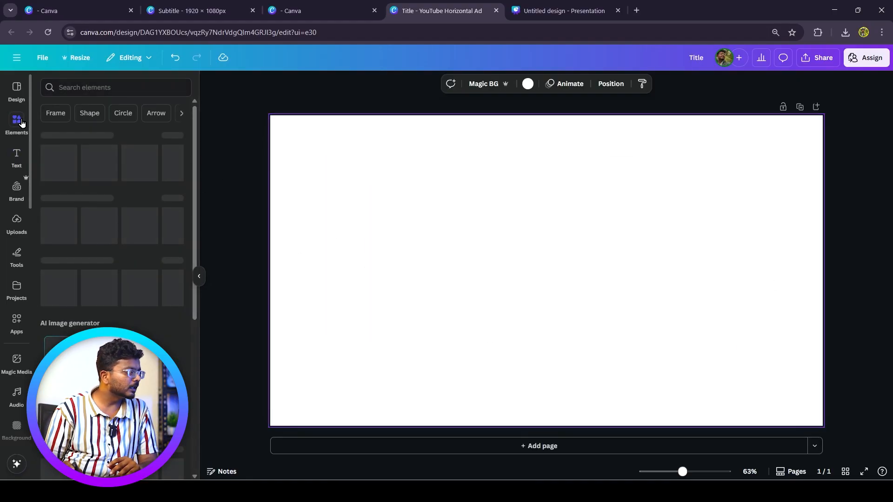
click(90, 89)
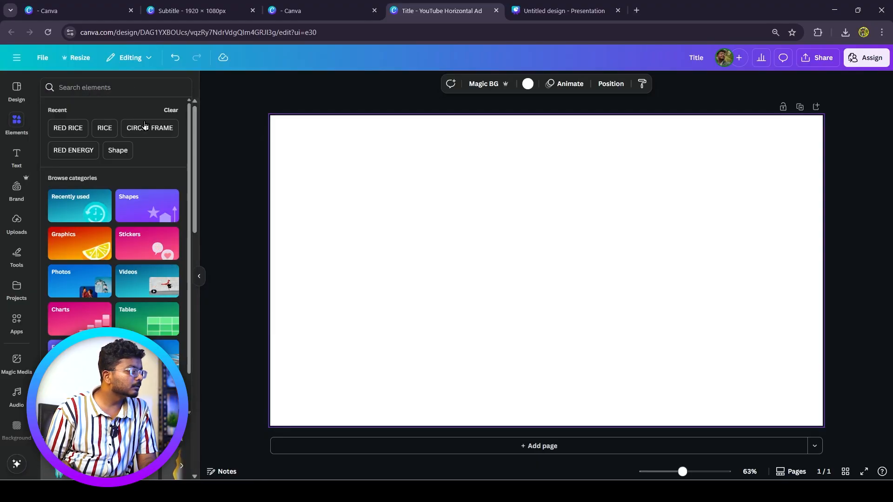
click(73, 150)
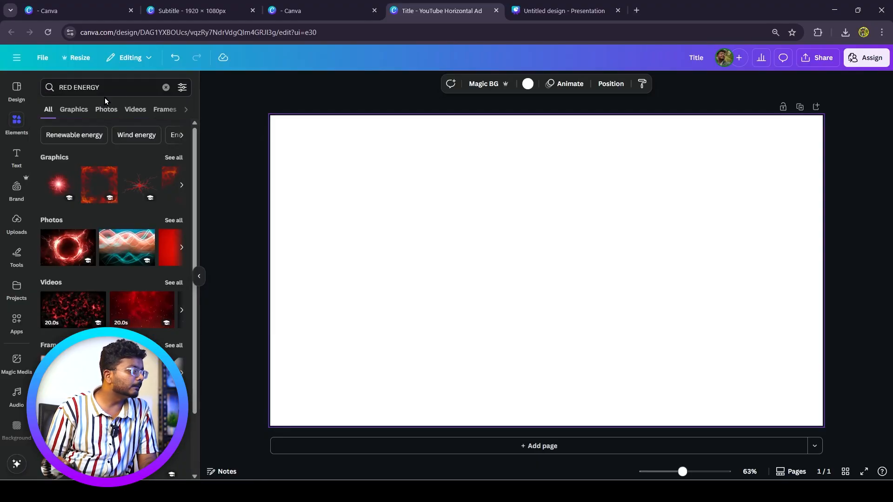
click(134, 109)
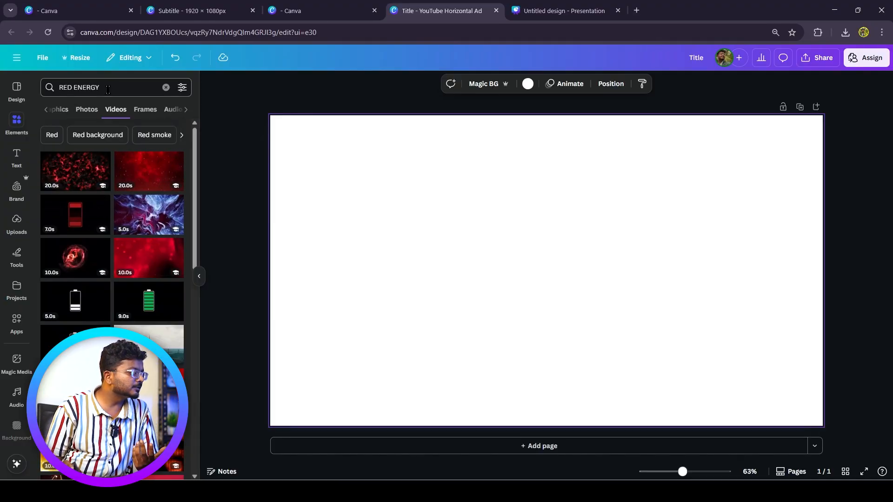
scroll(153, 326, down, 2)
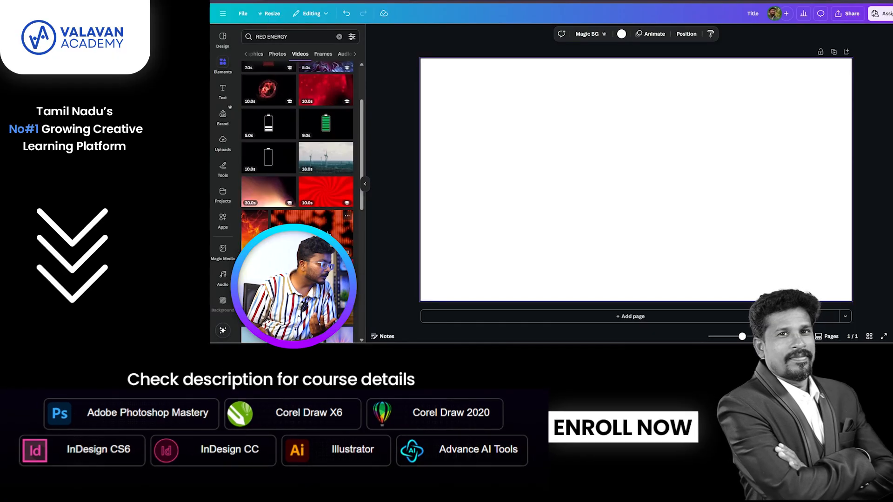
click(311, 239)
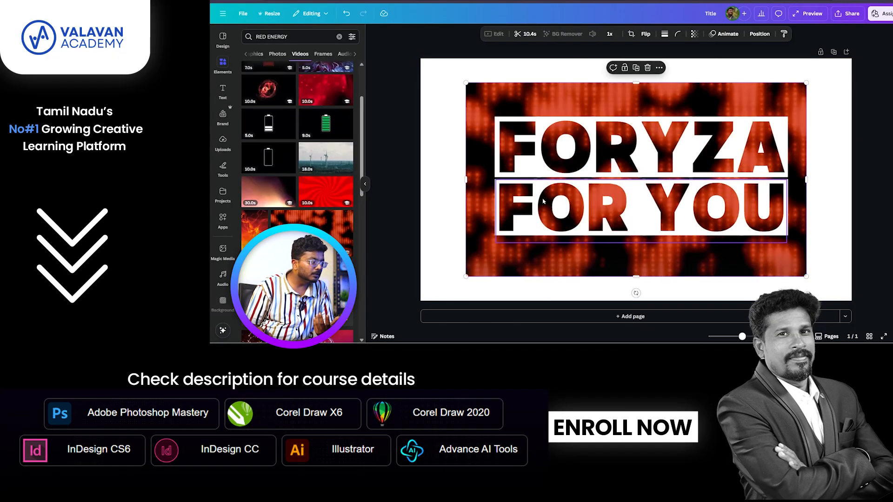
Set the red dot pattern video as the page background
mouse_move(479, 94)
mouse_down()
mouse_move(445, 80)
mouse_move(461, 92)
mouse_up()
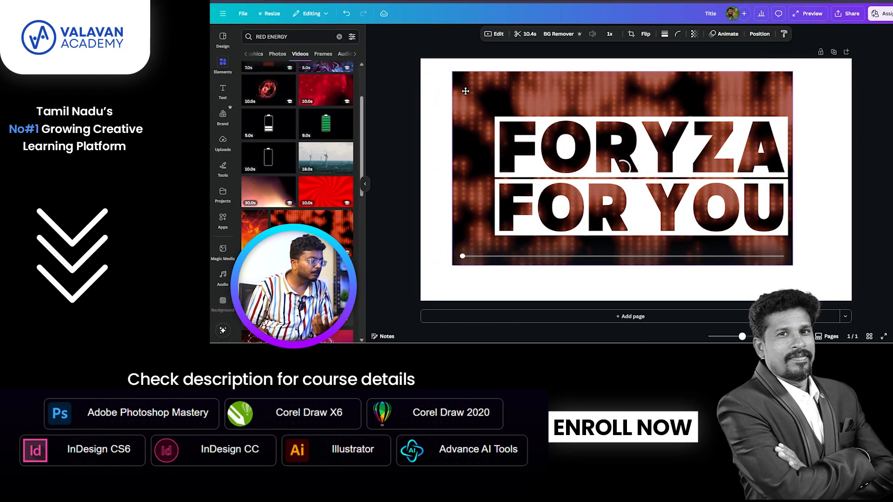
right_click(481, 103)
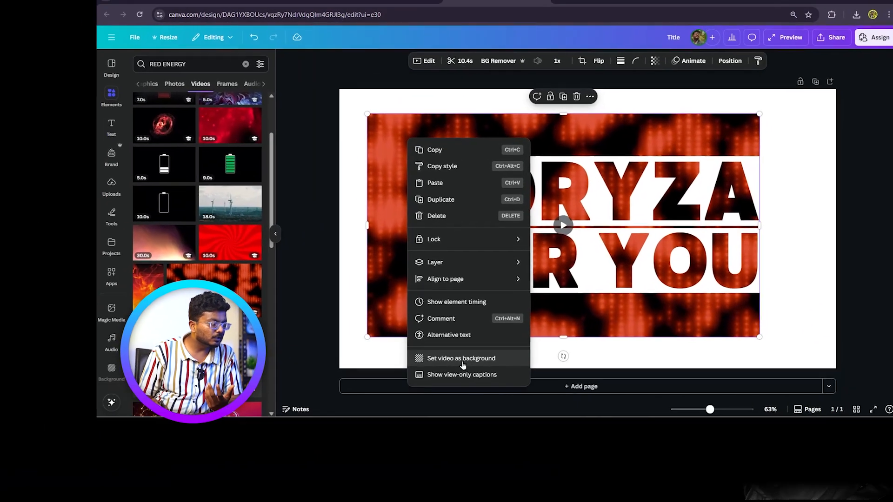
click(462, 362)
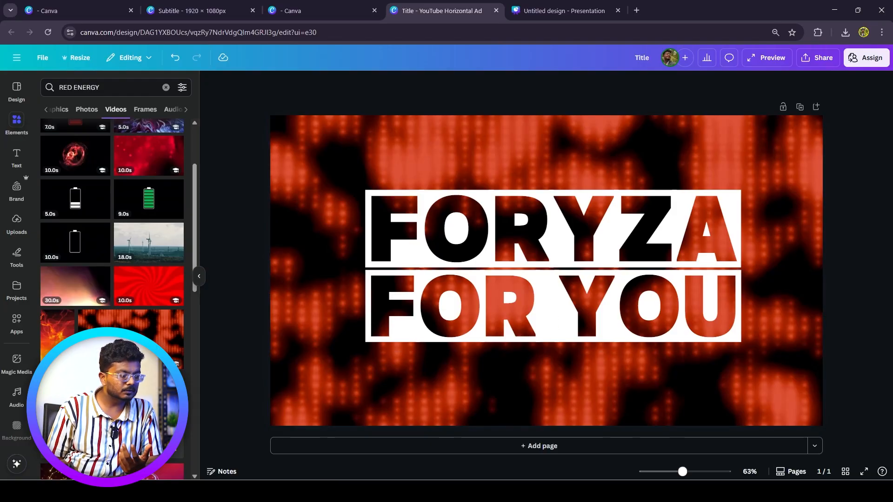
Play the background video to check how it moves through the cut-out letters, briefly showing the page thumbnails
click(792, 473)
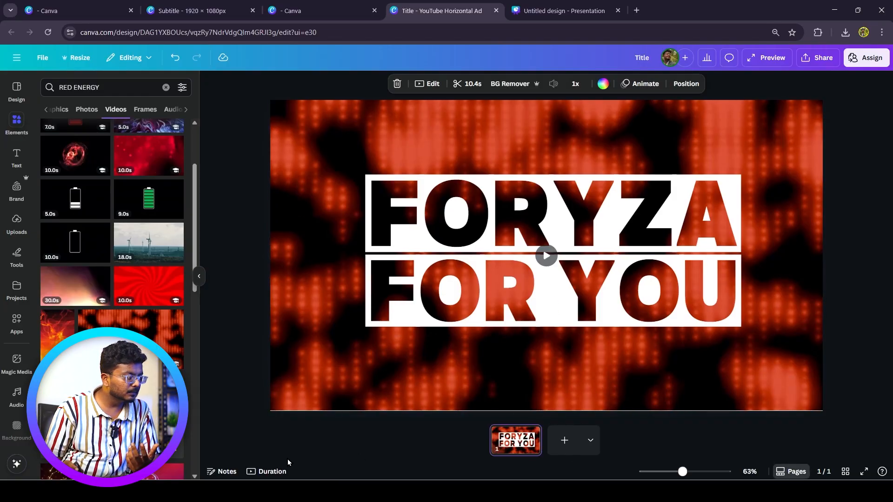
click(546, 255)
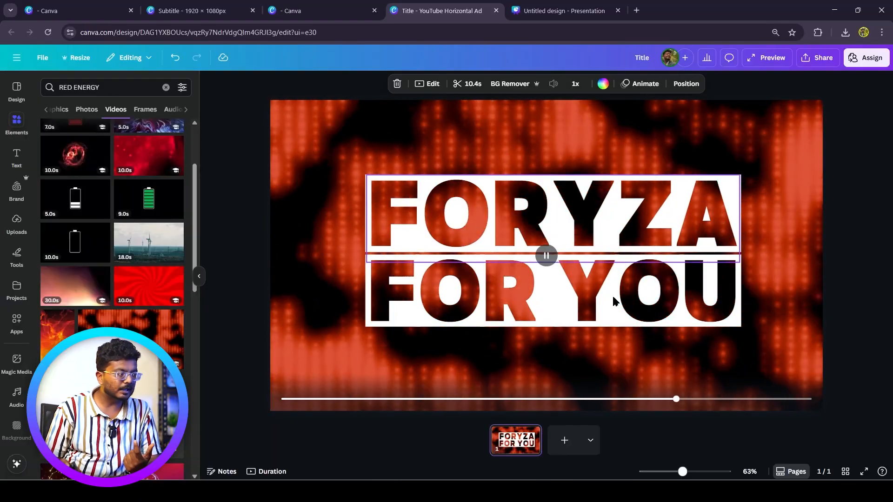
click(791, 471)
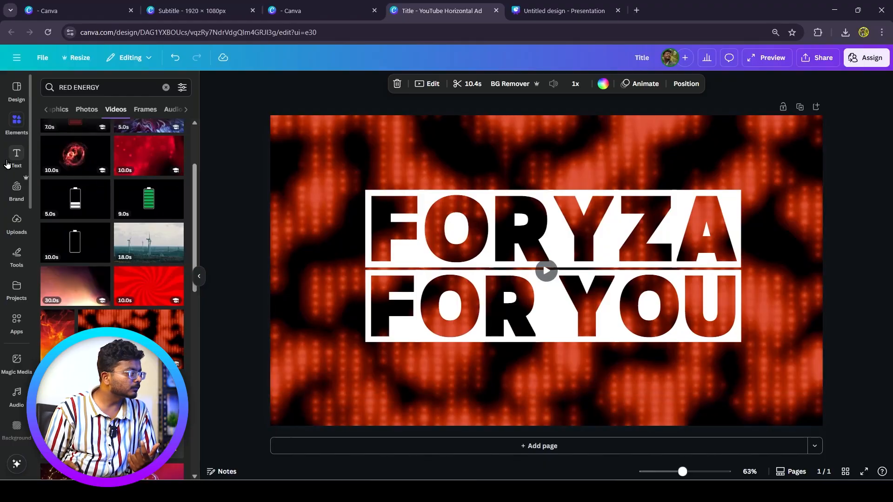
Add a square shape to the page, move it to the upper-left area of the design, and fill it white
click(28, 124)
click(165, 91)
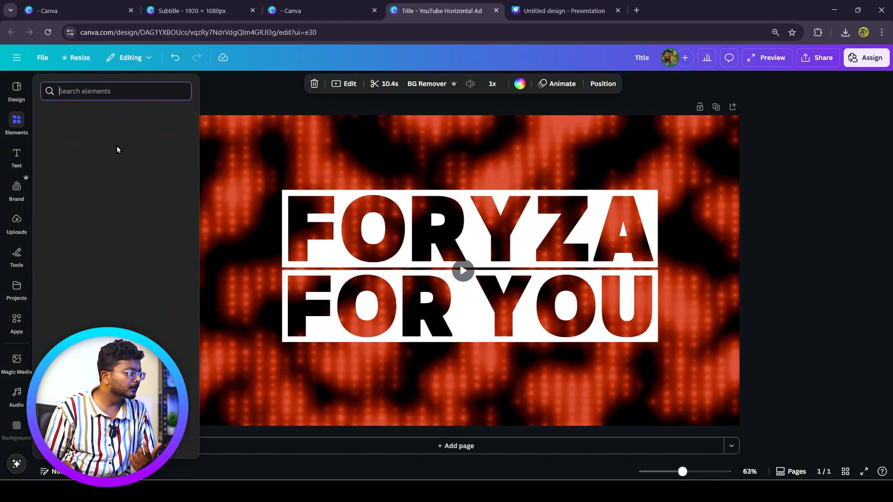
click(46, 234)
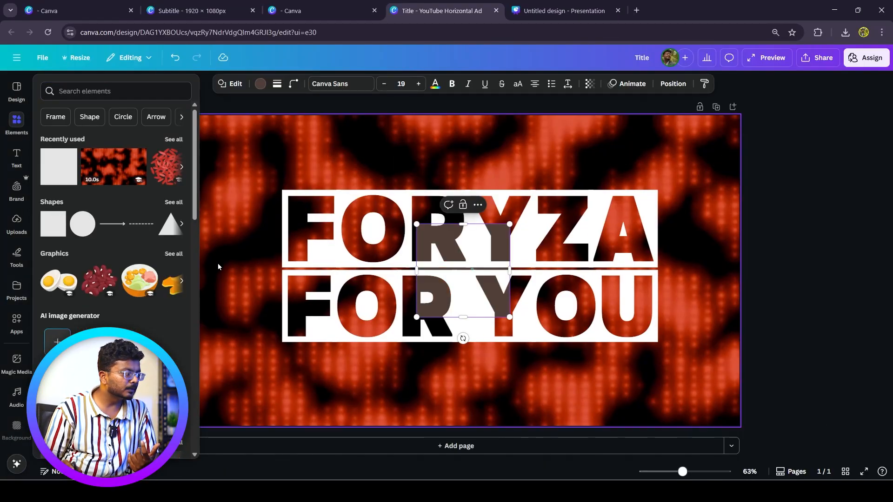
drag(464, 285, 274, 173)
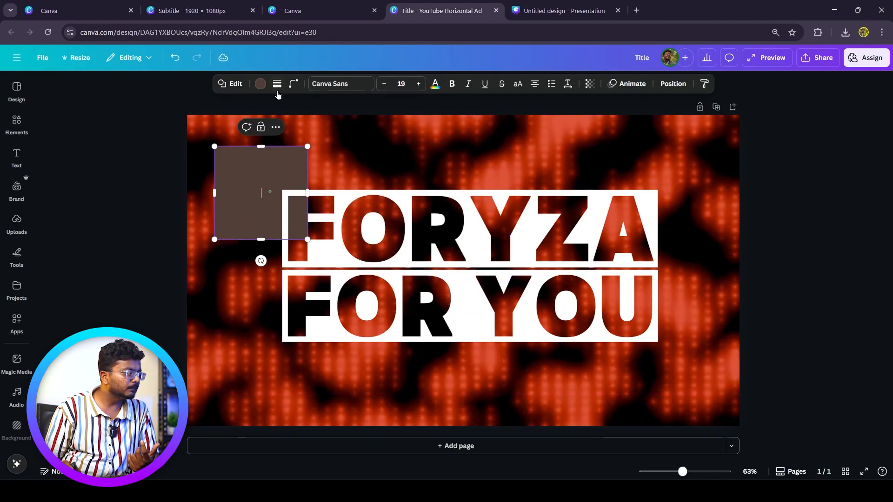
click(263, 85)
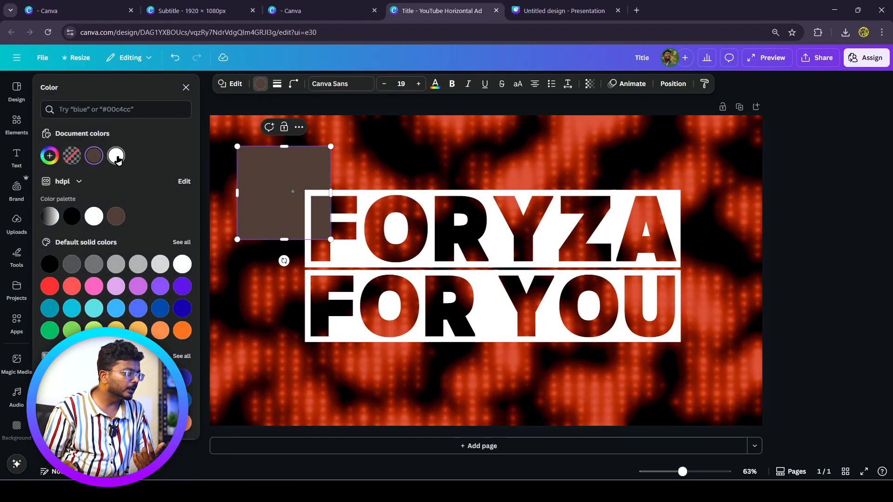
click(116, 157)
Stretch the white square into a full-height strip beside the text's left edge and place a duplicate strip along its right edge
click(239, 300)
drag(278, 220, 258, 459)
drag(259, 381, 263, 322)
click(311, 345)
click(273, 337)
click(175, 229)
click(209, 231)
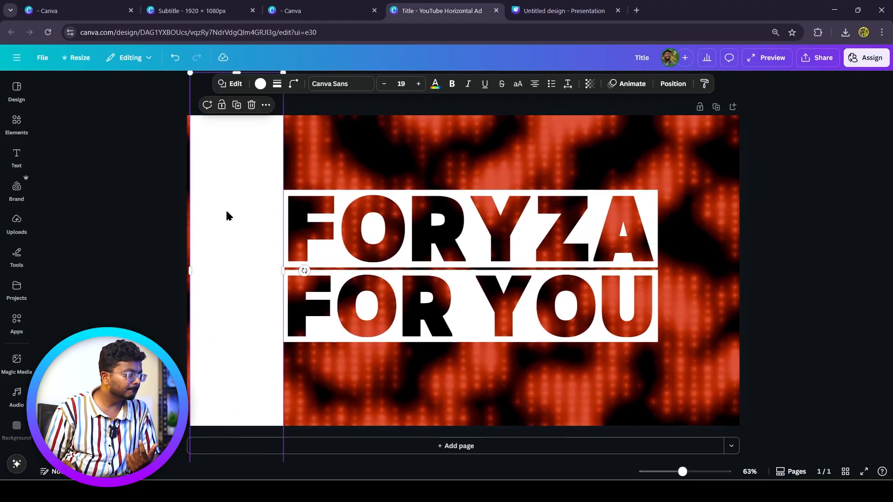
click(236, 108)
drag(245, 231, 706, 236)
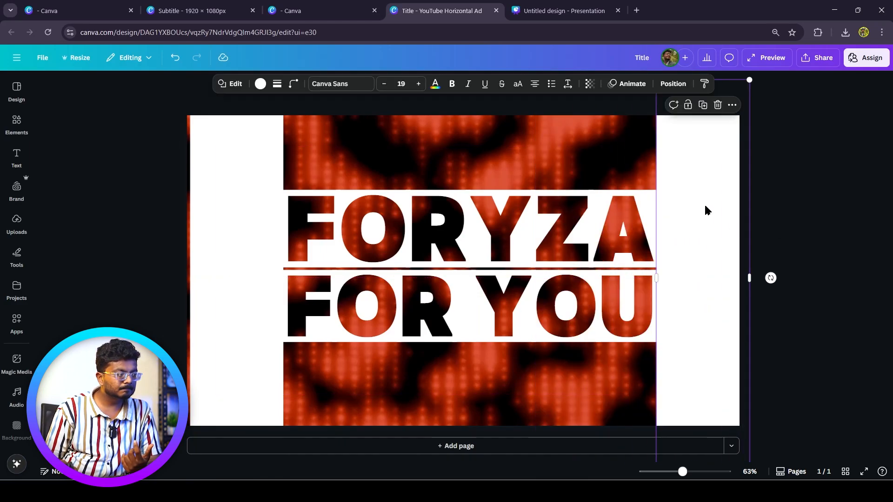
Duplicate the white strip into wide blocks that cover the video above and below the text between the side strips
click(702, 106)
drag(712, 210, 323, 197)
drag(320, 459, 346, 194)
drag(367, 134, 666, 154)
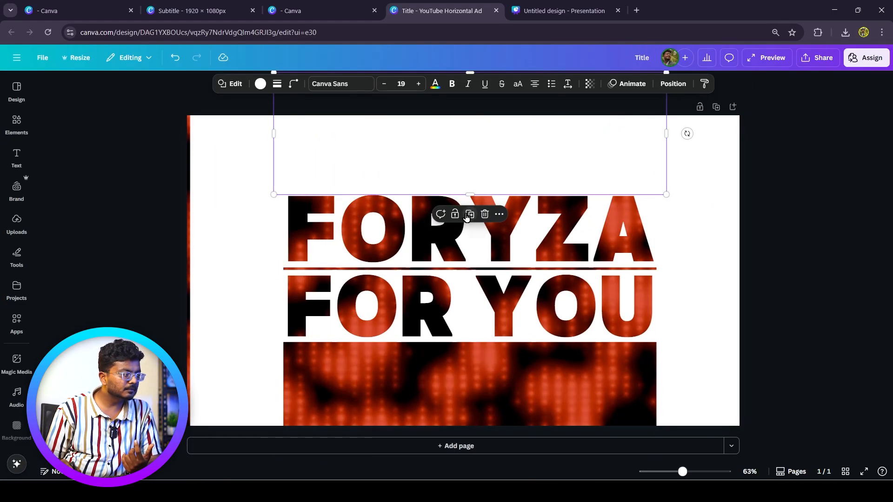
drag(466, 168, 462, 436)
click(757, 325)
Move the FOR YOU line up against FORYZA and extend the lower white block up to the text
click(475, 253)
drag(462, 288, 461, 283)
click(454, 366)
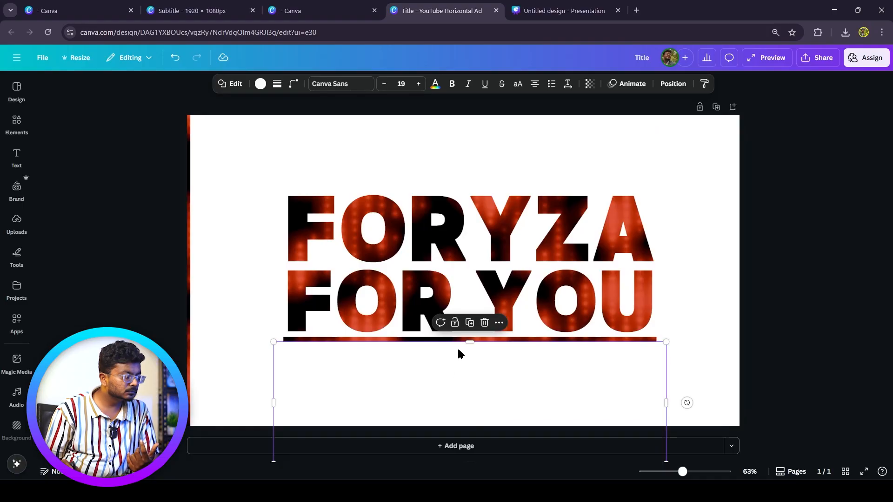
drag(461, 343, 461, 335)
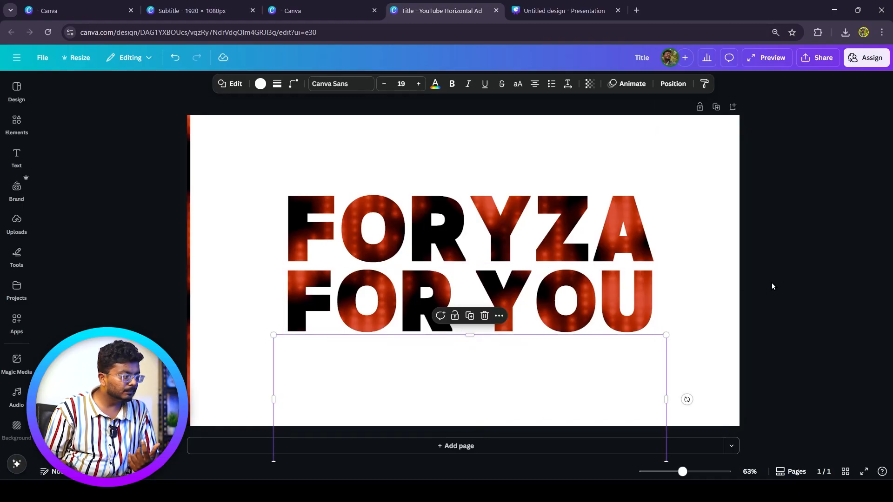
Play the page to check the red video moving inside the letters
click(773, 287)
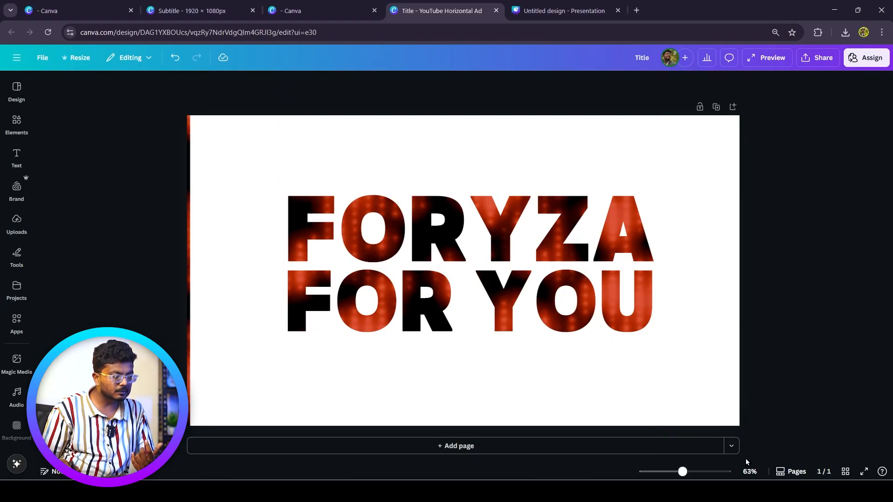
click(792, 472)
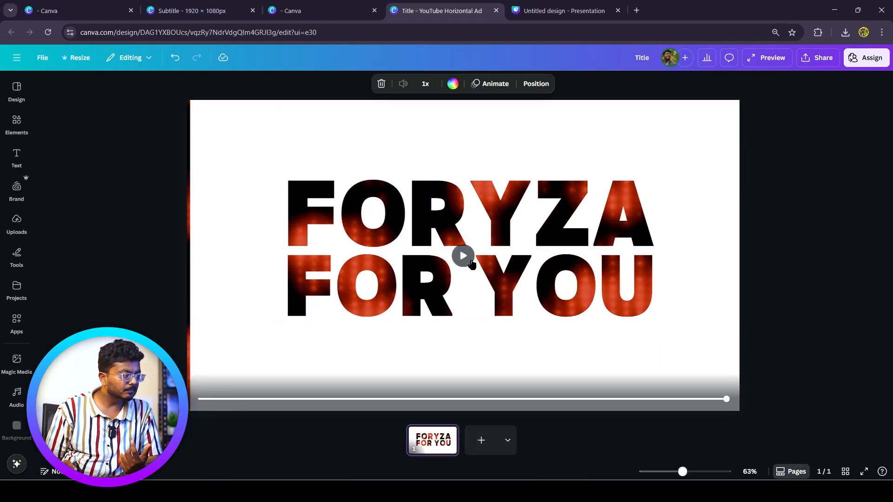
click(473, 262)
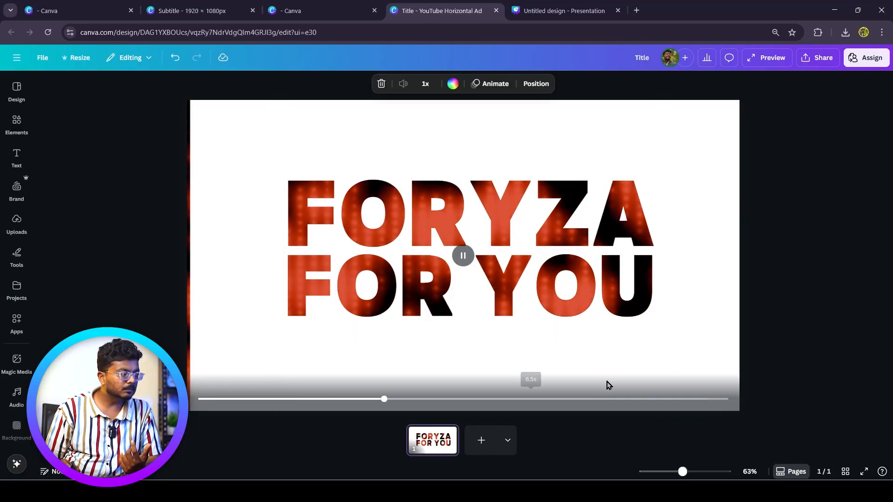
click(792, 471)
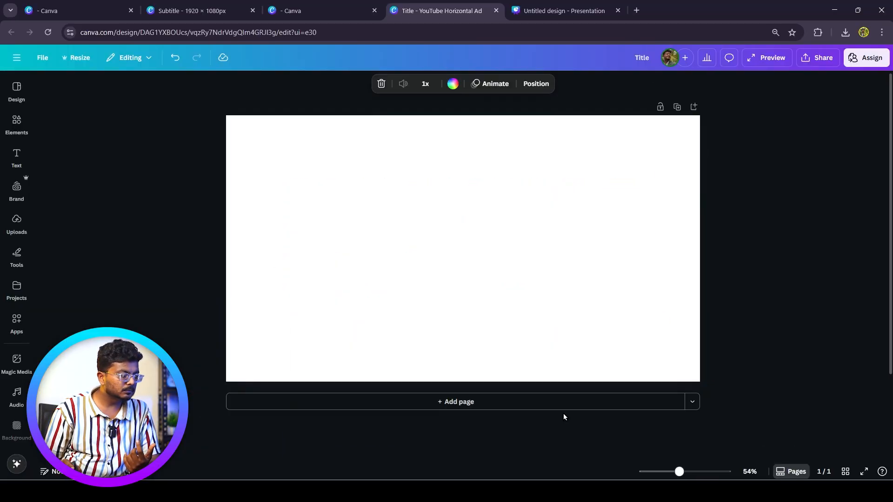
Make both the FORYZA and FOR YOU lines italic
click(470, 248)
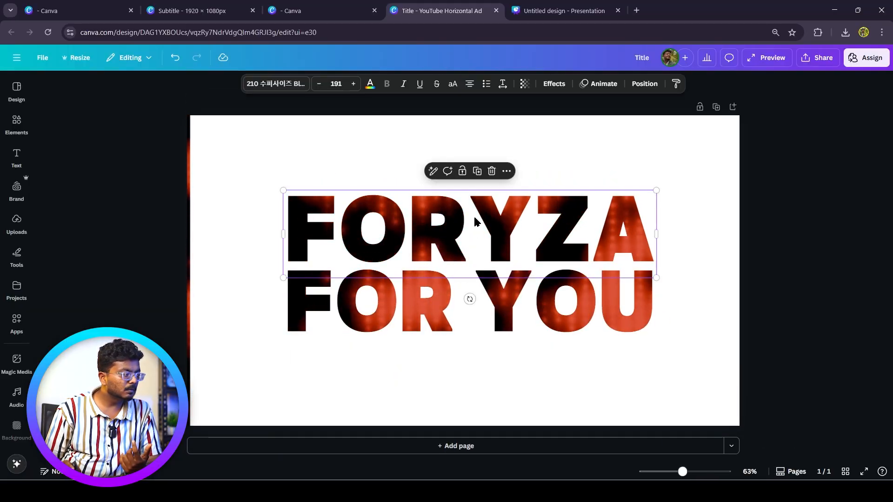
click(403, 87)
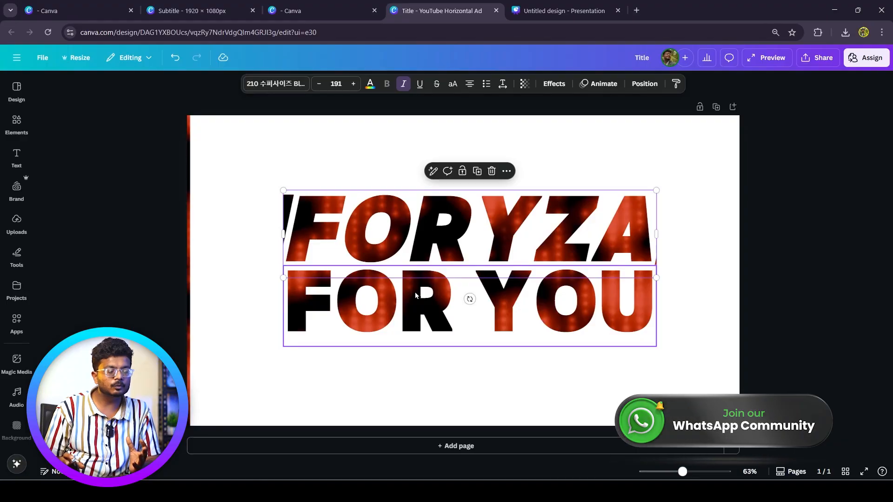
click(403, 84)
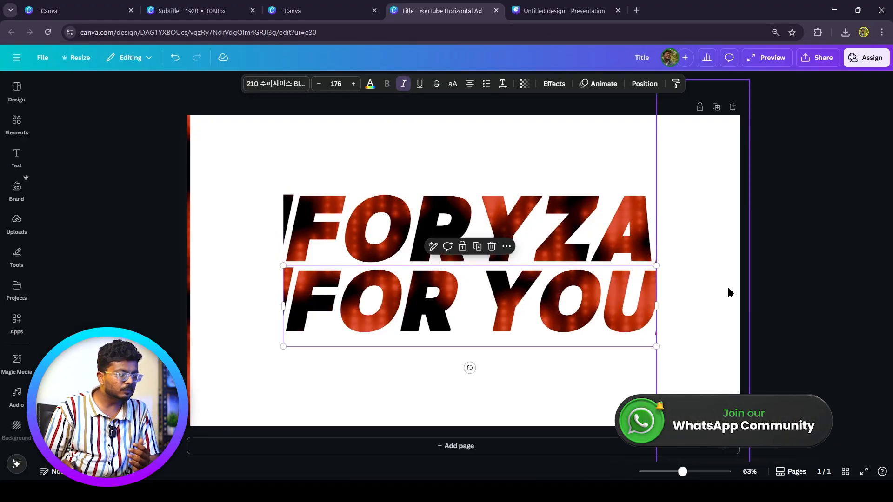
Narrow the right white strip so it clears the slanted end of the FOR YOU line
click(687, 292)
drag(660, 292, 670, 300)
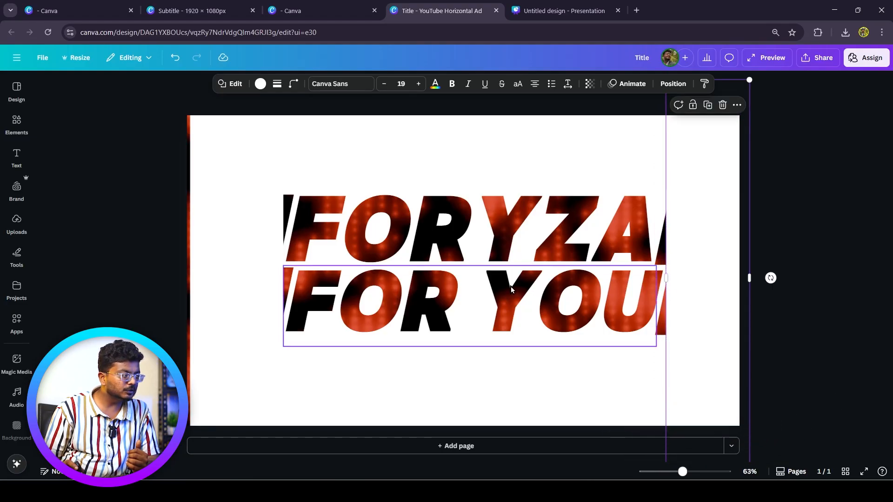
click(225, 232)
click(383, 231)
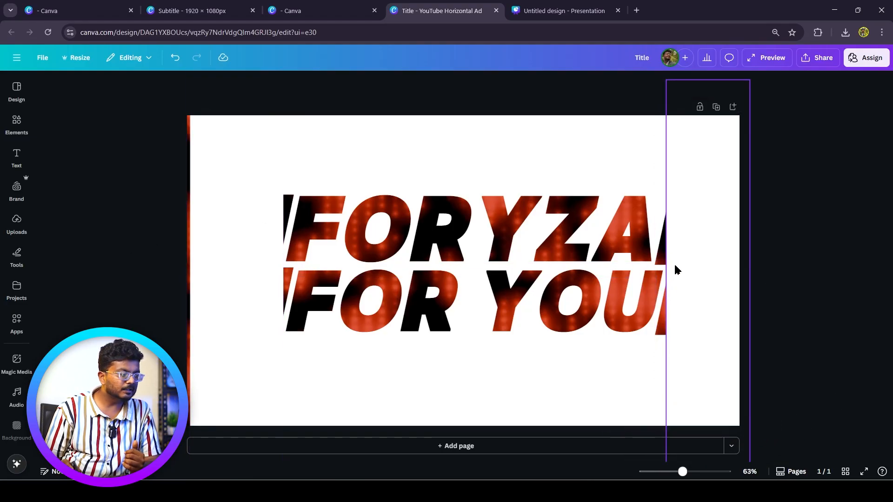
Duplicate the right white strip, shorten it into small blocks, and hide the stray fragment after the final A of FORYZA
click(708, 165)
click(708, 106)
drag(592, 223, 549, 224)
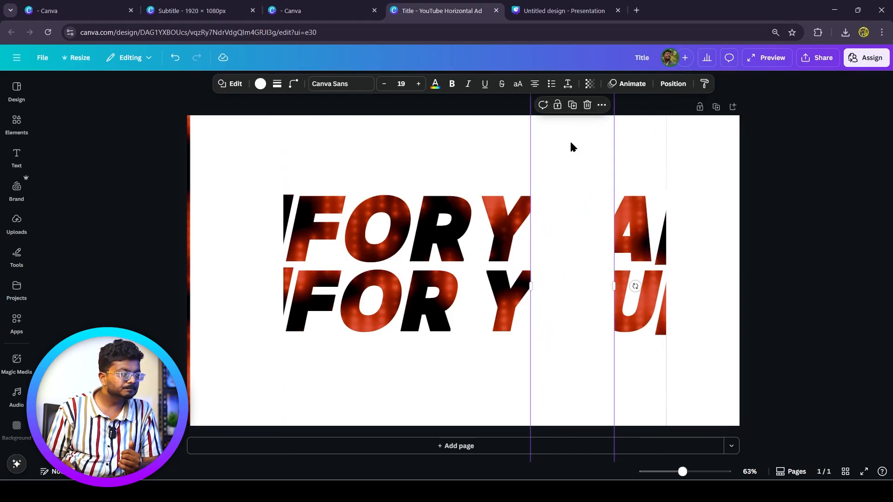
drag(571, 255, 513, 162)
drag(510, 126, 506, 335)
drag(500, 383, 717, 277)
click(173, 58)
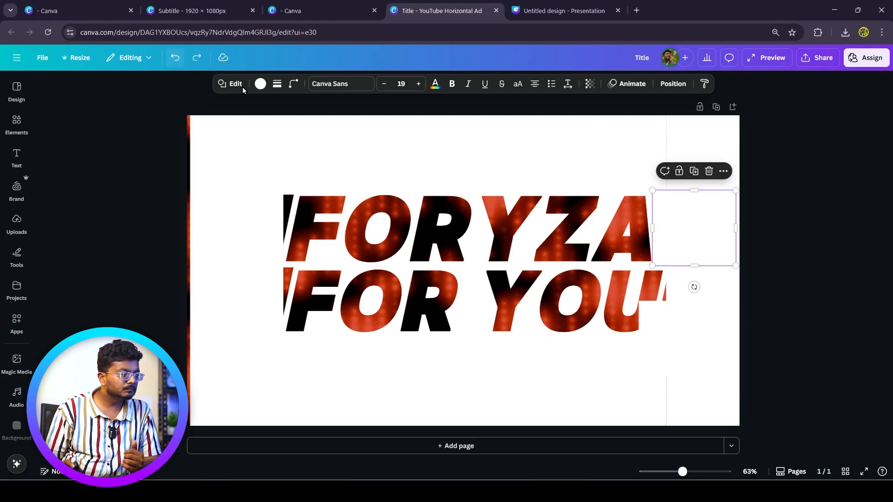
Position and tilt small white blocks to hide the remaining fragments after FOR YOU and before the first letters of both lines
mouse_move(690, 319)
mouse_down()
mouse_move(751, 307)
mouse_move(706, 320)
mouse_up()
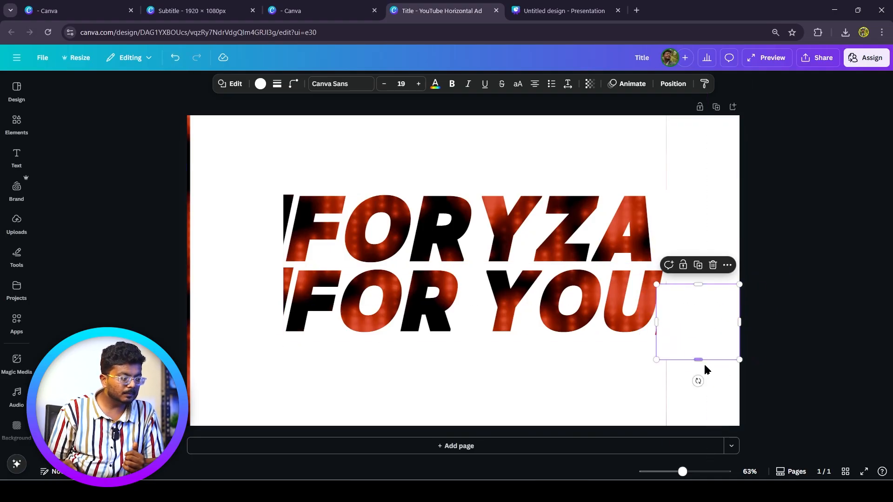
drag(697, 381, 681, 378)
drag(682, 325, 701, 302)
click(693, 252)
click(805, 275)
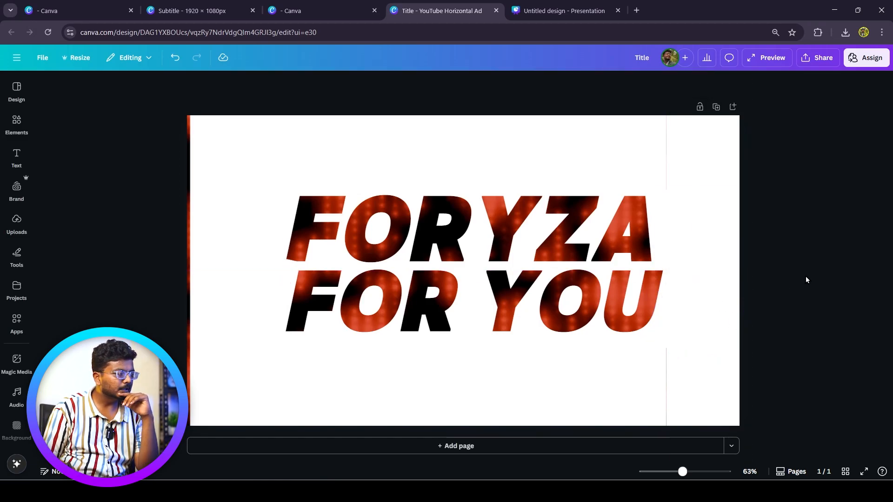
Add a blank second page, and look through the other open designs for a FORYZA can image
click(442, 447)
click(528, 4)
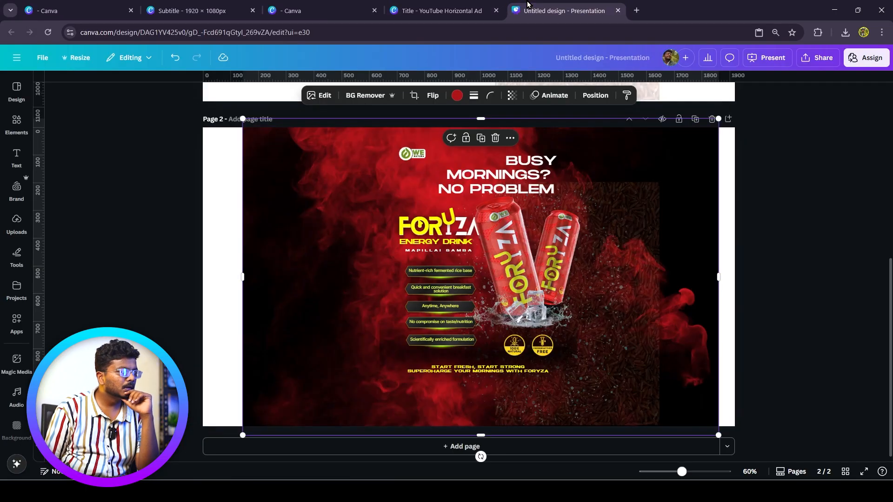
scroll(510, 264, up, 7)
scroll(550, 266, down, 7)
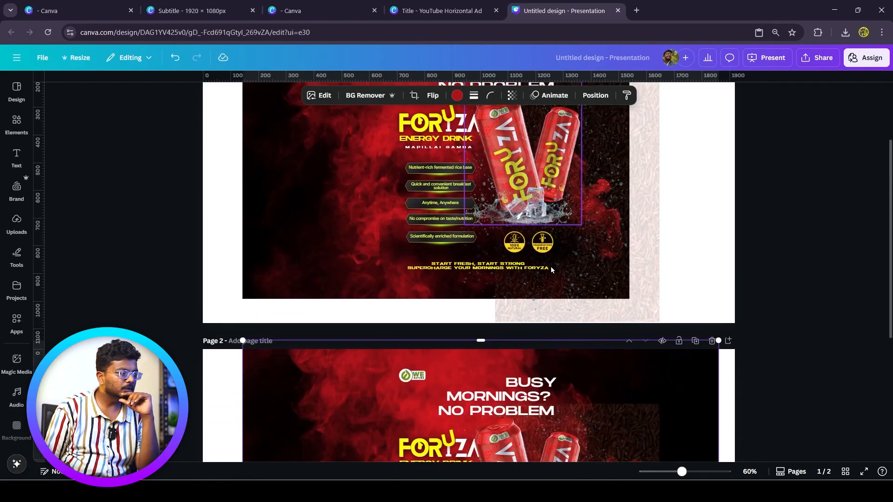
scroll(551, 266, up, 7)
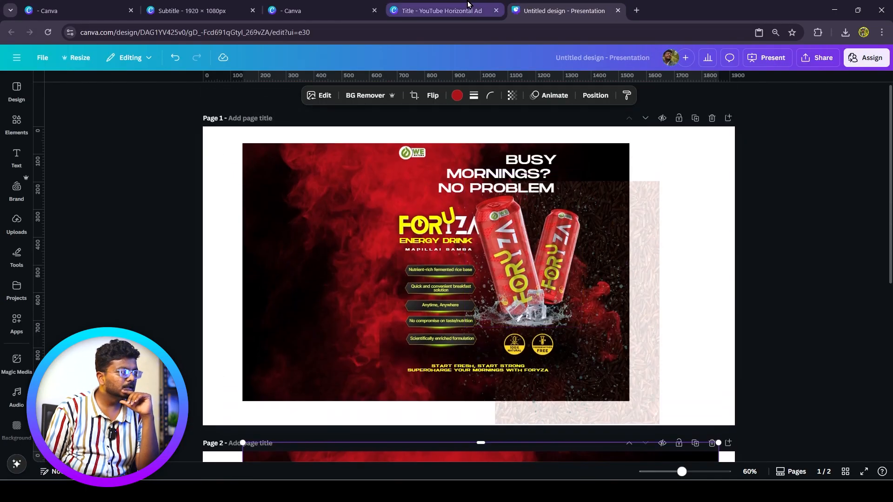
click(456, 3)
click(326, 3)
click(197, 4)
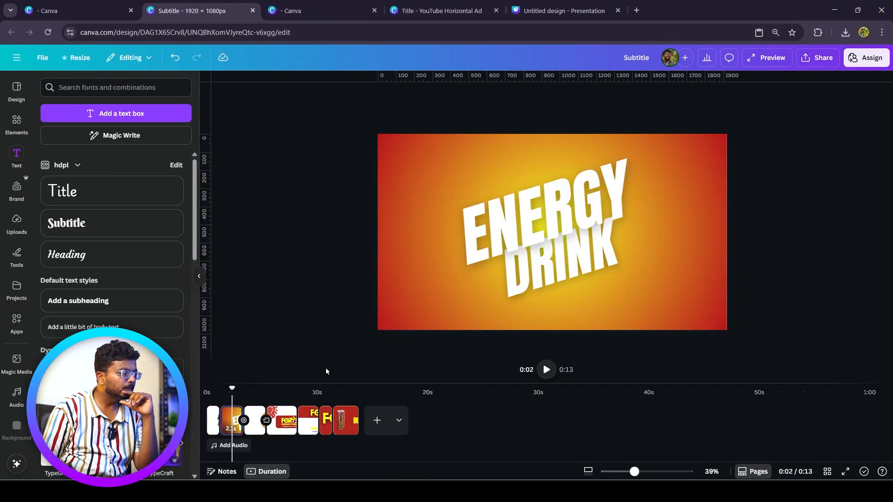
Copy the tilted FORYZA can image from the logo page of the Subtitle design
drag(230, 390, 274, 405)
click(673, 261)
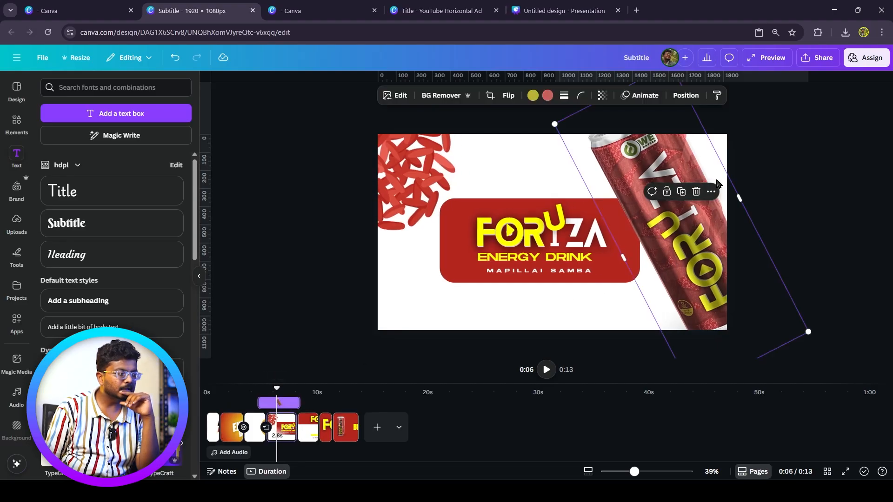
click(711, 192)
click(737, 194)
Paste the can image onto page 2 of the Title design, shrink it, and rotate it nearly upright
click(325, 10)
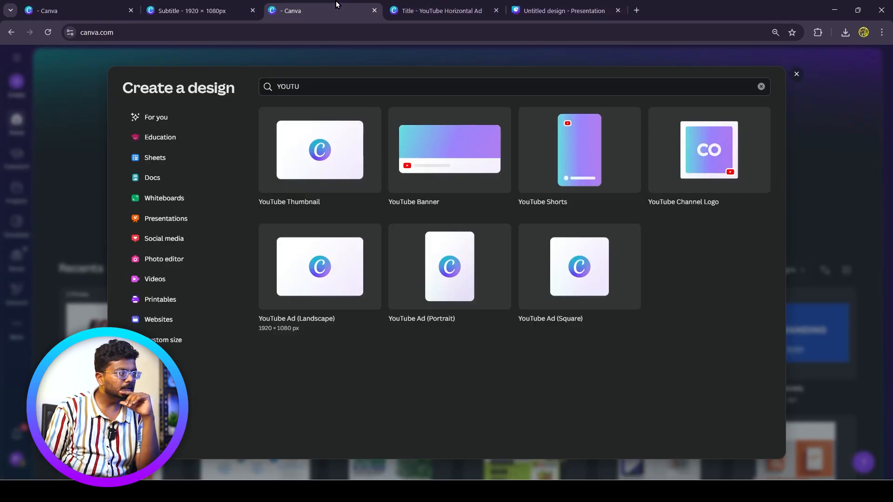
click(437, 5)
right_click(452, 164)
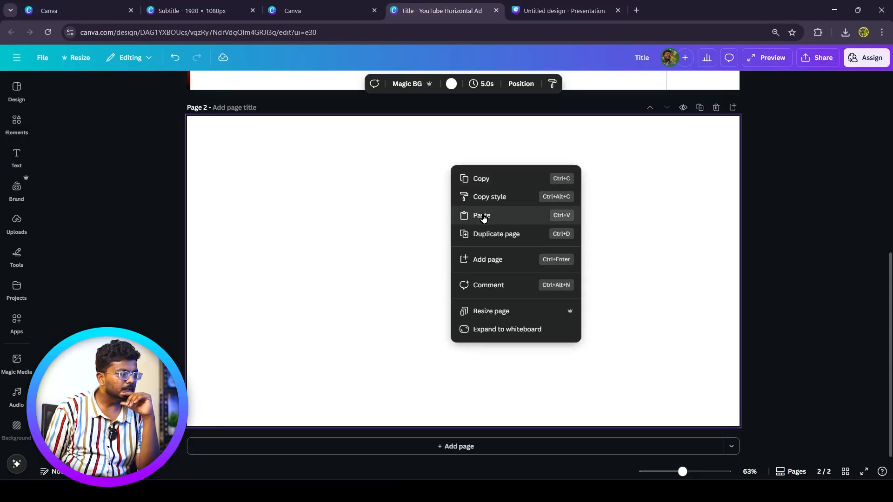
click(481, 217)
drag(623, 261, 415, 307)
drag(266, 152, 453, 246)
drag(507, 316, 473, 234)
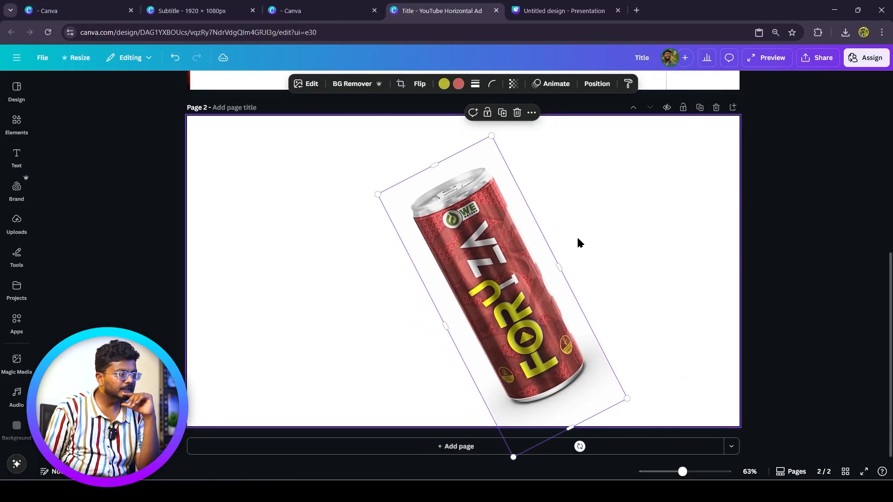
drag(538, 367, 501, 332)
drag(544, 413, 552, 270)
Upload the can picture WhatsApp Image 2025-09-18 at 2.53.05 PM from the Downloads folder
click(10, 228)
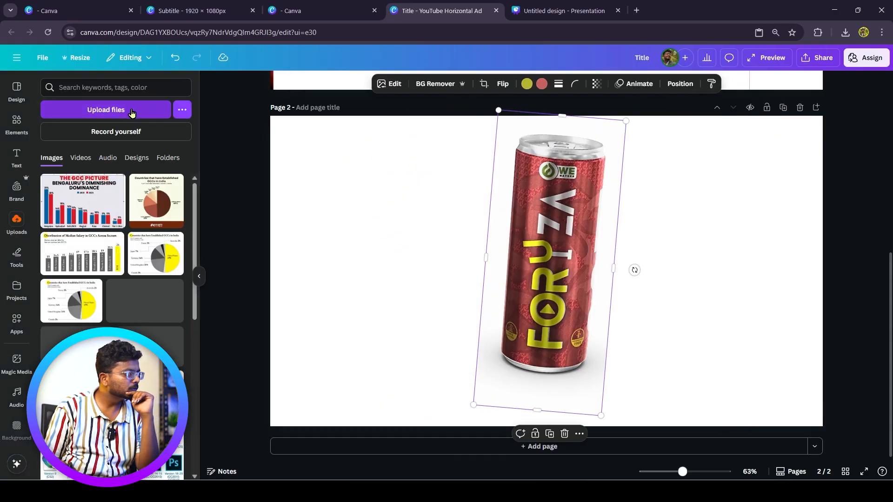
click(130, 107)
scroll(363, 208, down, 2)
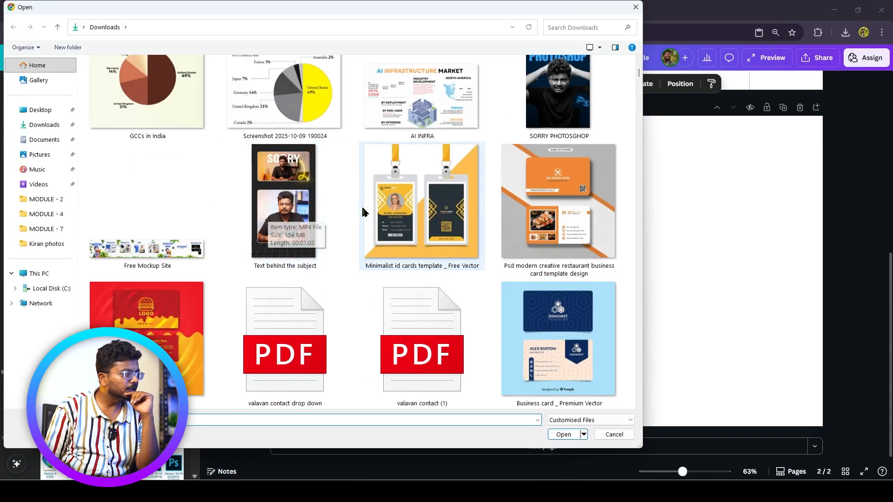
click(432, 200)
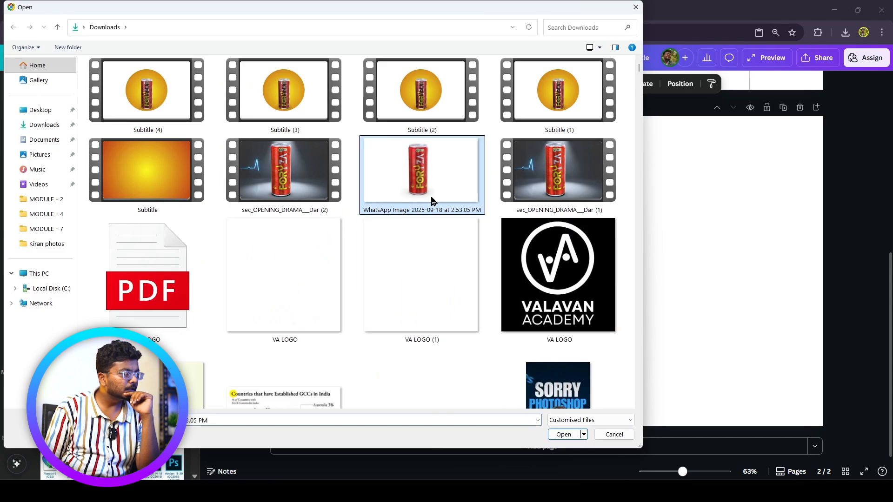
click(563, 435)
Replace the pasted can on page 2 with the uploaded can picture, centre it, and remove its background
click(79, 199)
drag(490, 245, 419, 303)
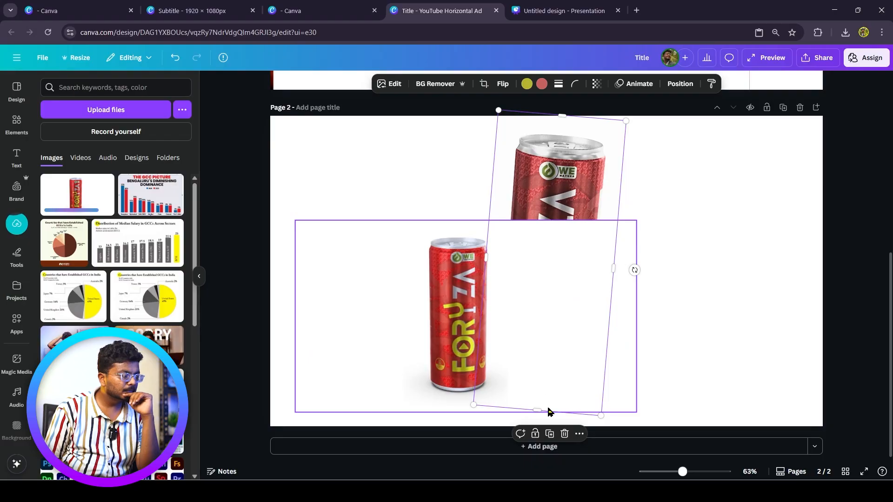
click(565, 434)
drag(504, 339, 592, 284)
click(435, 85)
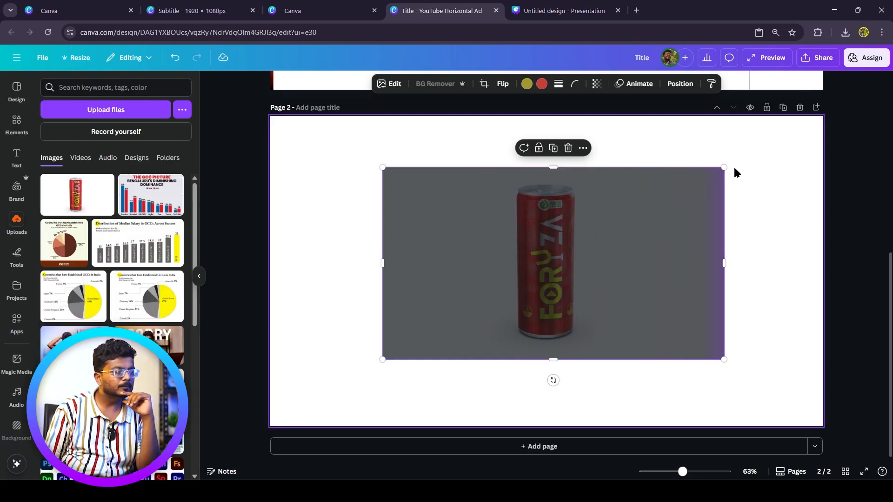
Enlarge the can picture on page 2, crop away its excess side area, and move it back to the page centre
drag(724, 167, 871, 85)
drag(711, 206, 630, 256)
drag(791, 273, 701, 273)
drag(620, 275, 581, 282)
click(783, 279)
Undo the removal of the can picture from page 2
click(529, 122)
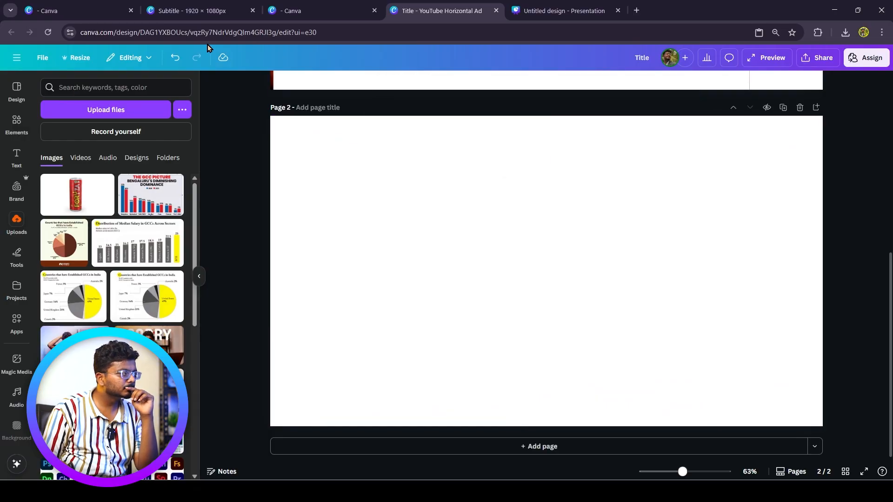
click(176, 58)
click(178, 59)
click(179, 61)
click(180, 62)
click(181, 61)
Move the extra can picture aside and delete it, leaving the remaining cropped can centred on page 2
drag(549, 285, 732, 276)
click(742, 148)
click(565, 344)
drag(630, 271, 625, 267)
click(668, 296)
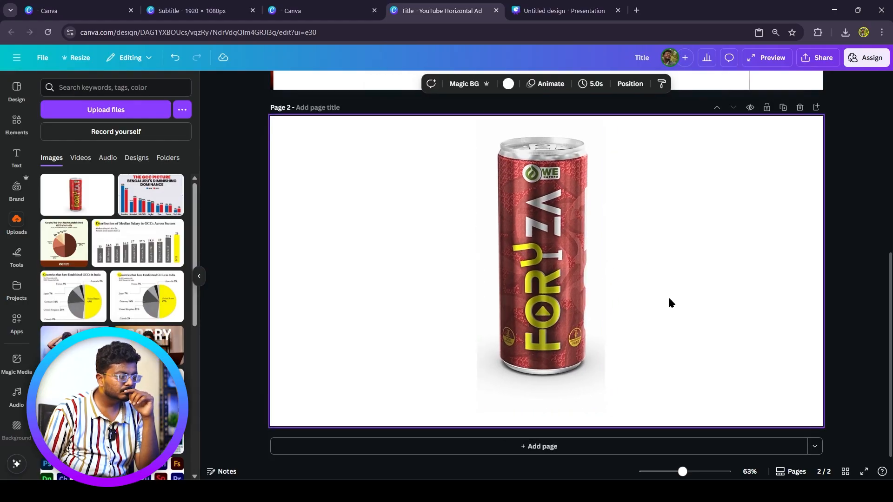
scroll(670, 349, up, 3)
scroll(670, 349, down, 3)
drag(553, 252, 555, 255)
Set the page 2 background to the linear black-to-grey gradient
click(662, 235)
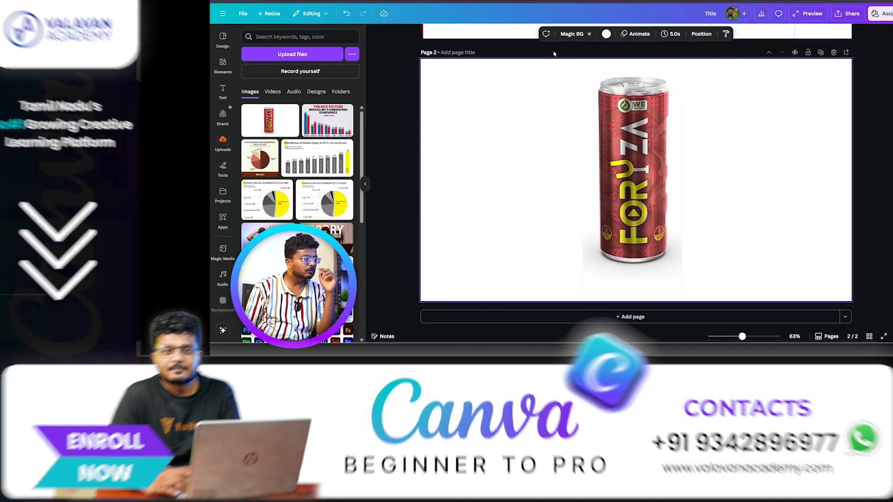
click(605, 34)
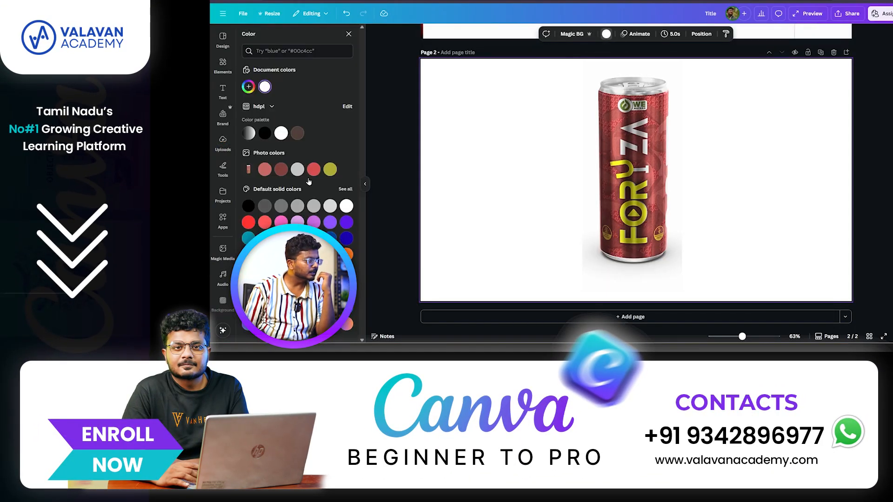
click(248, 291)
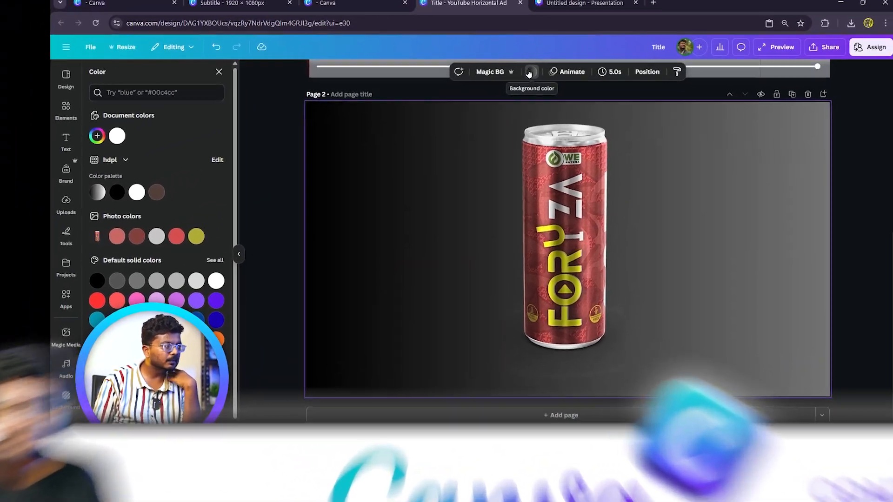
Edit the page 2 background gradient, replacing black with brown and grey with dark red #702728, both sampled from the can
click(606, 33)
click(508, 84)
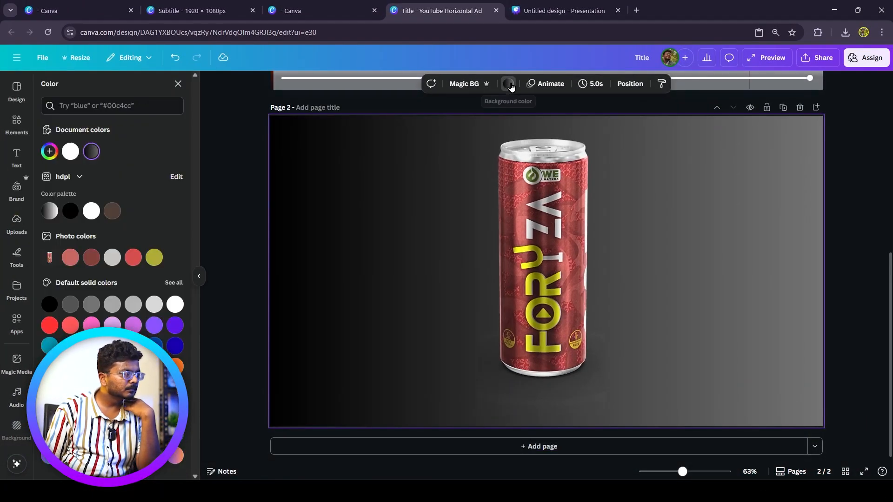
click(91, 152)
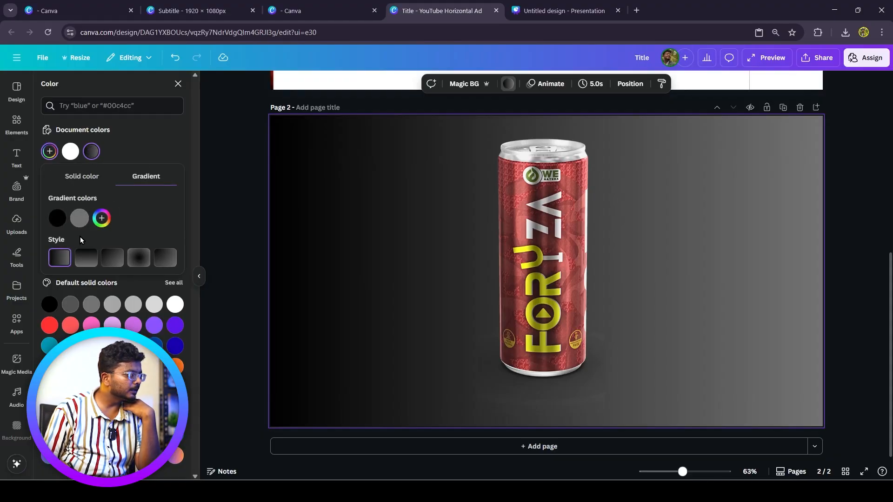
click(58, 221)
click(185, 332)
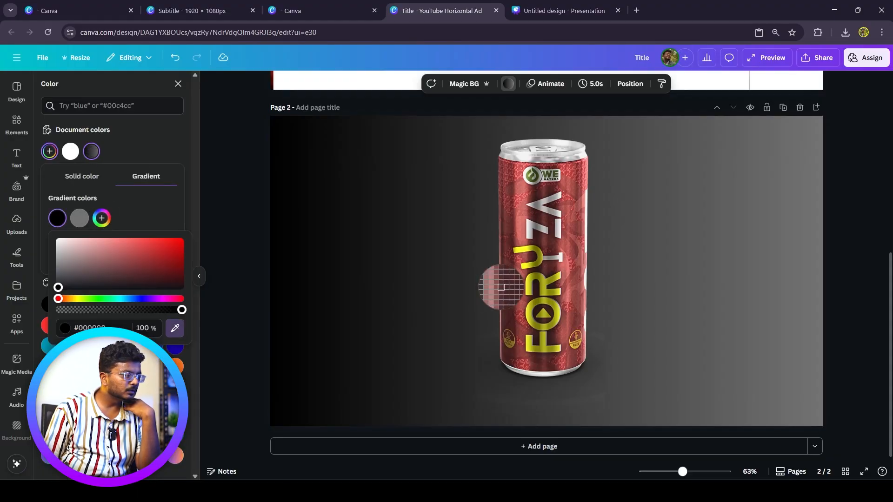
click(526, 287)
click(79, 217)
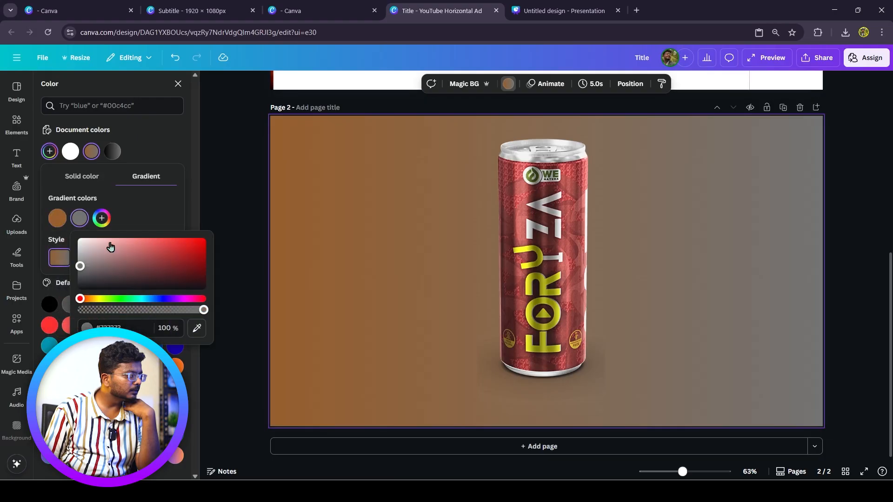
click(198, 328)
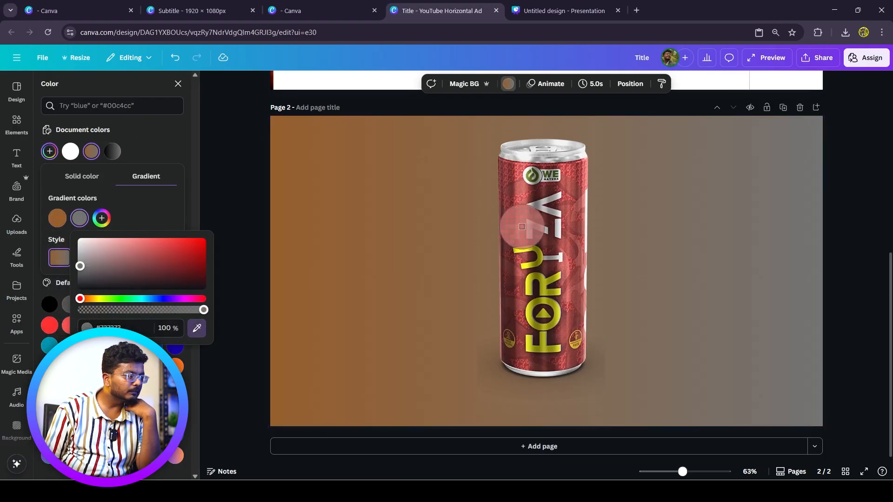
click(512, 202)
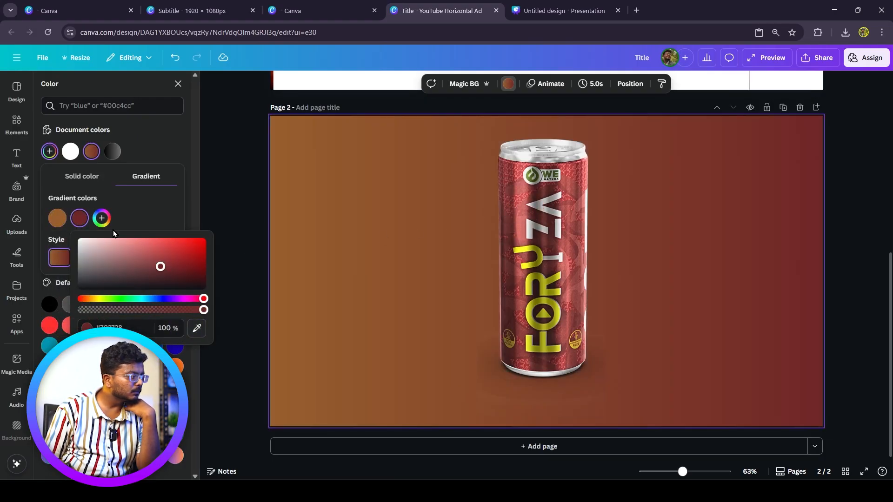
Replace the gradient's brown with yellow #f3f228 sampled from the can's lettering
click(63, 219)
click(172, 328)
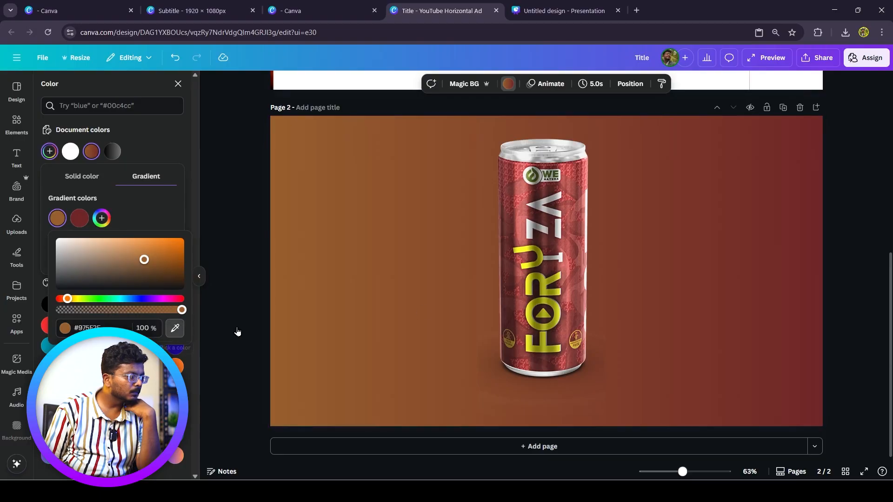
click(527, 282)
click(671, 256)
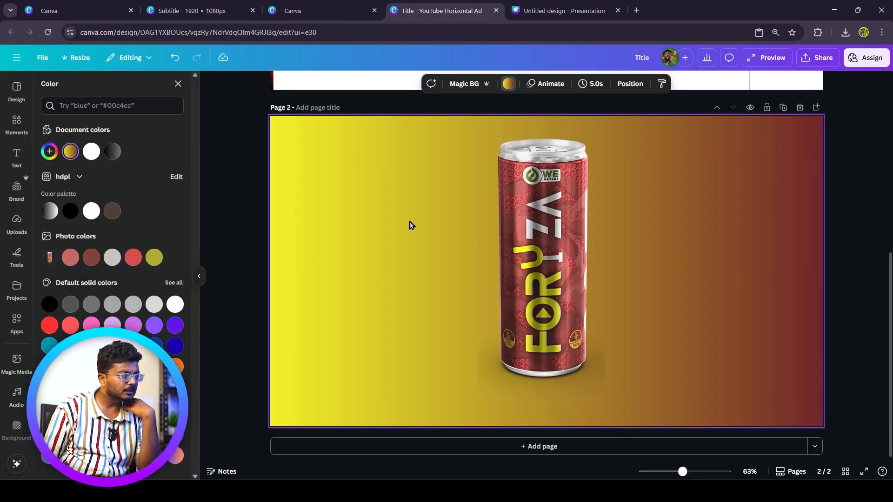
Change the page 2 background gradient to the circular style, with yellow at the centre and dark red towards the edges
click(509, 86)
click(508, 84)
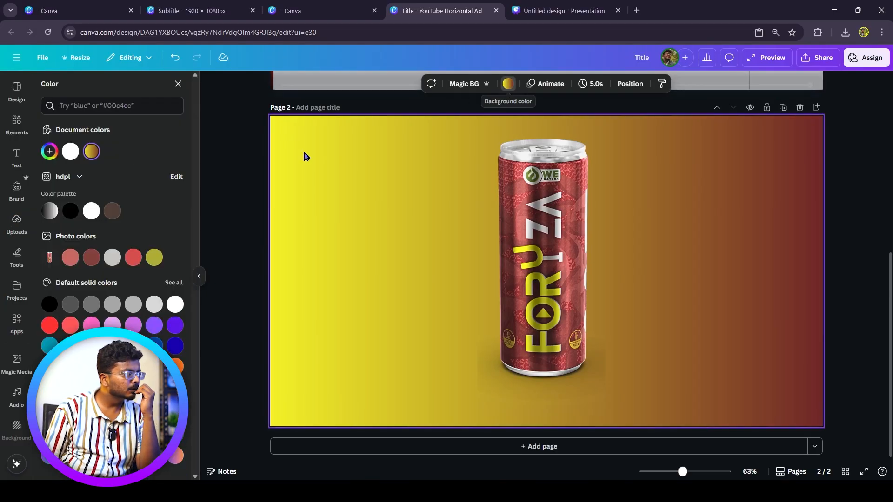
click(93, 152)
click(87, 258)
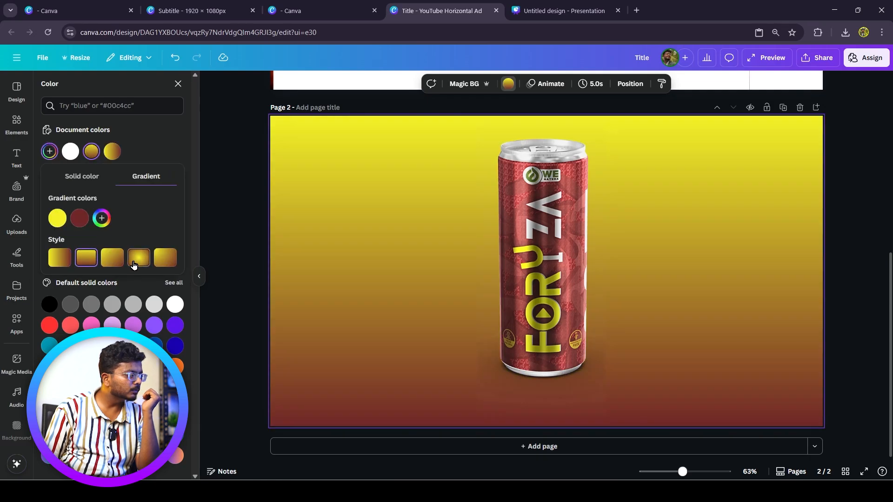
click(135, 264)
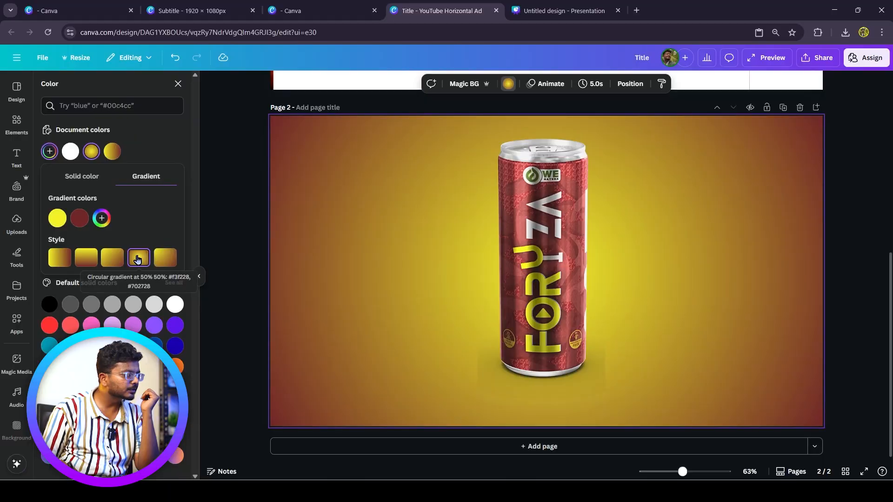
click(368, 218)
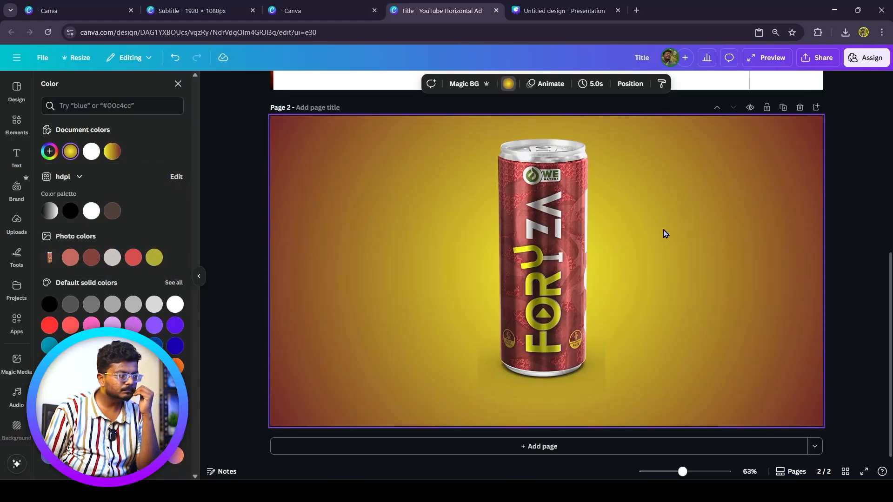
Shrink the can slightly and reposition it in the middle of the page 2 background
click(597, 236)
drag(604, 116, 579, 178)
drag(541, 283, 559, 258)
click(640, 268)
mouse_move(561, 293)
mouse_down()
mouse_move(548, 299)
mouse_move(565, 292)
mouse_up()
click(670, 269)
click(662, 288)
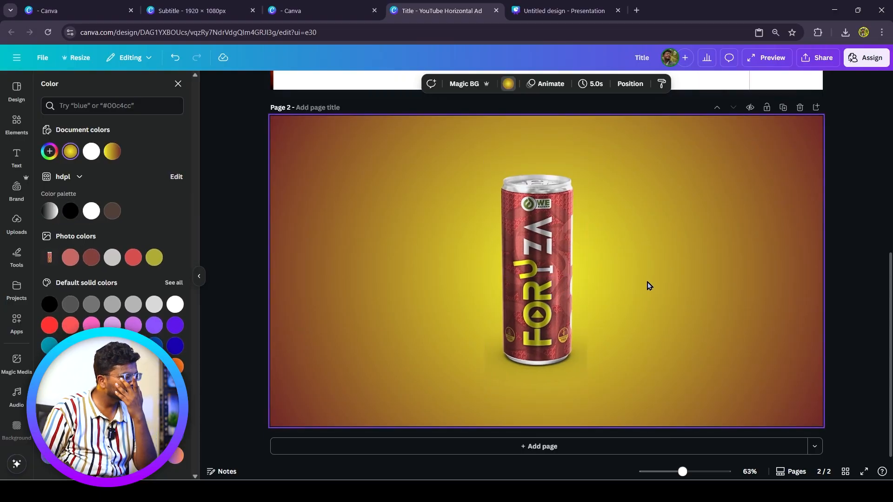
scroll(635, 250, up, 2)
scroll(635, 249, down, 2)
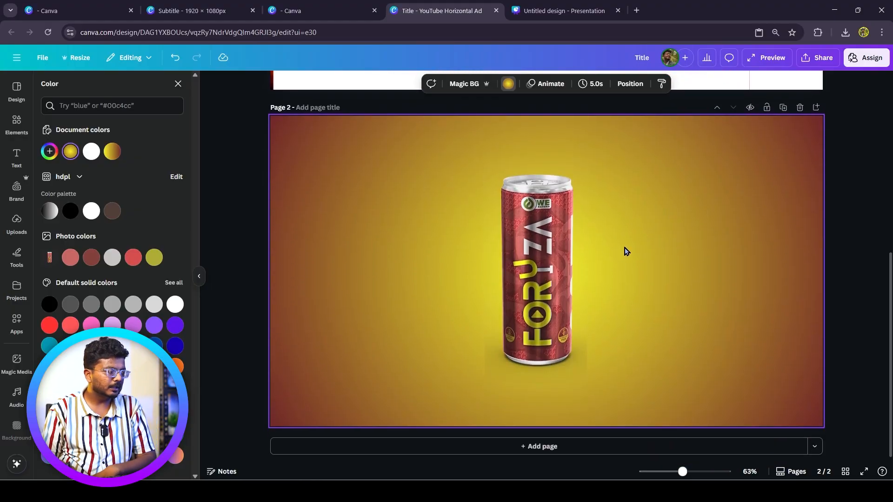
Apply the Baseline animation to the can on page 2
click(557, 219)
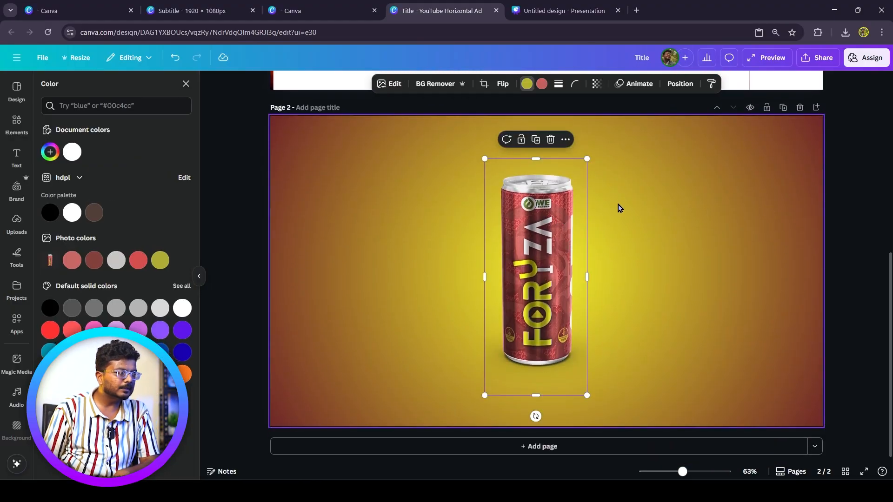
click(634, 85)
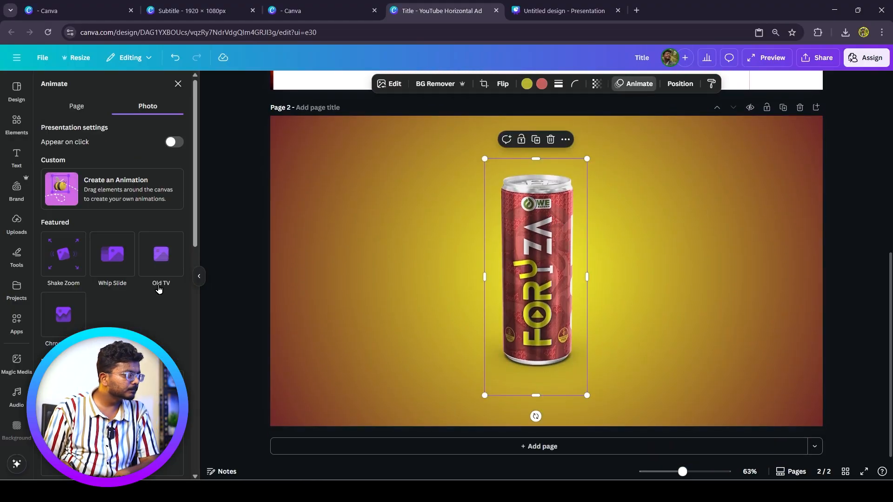
scroll(93, 279, down, 5)
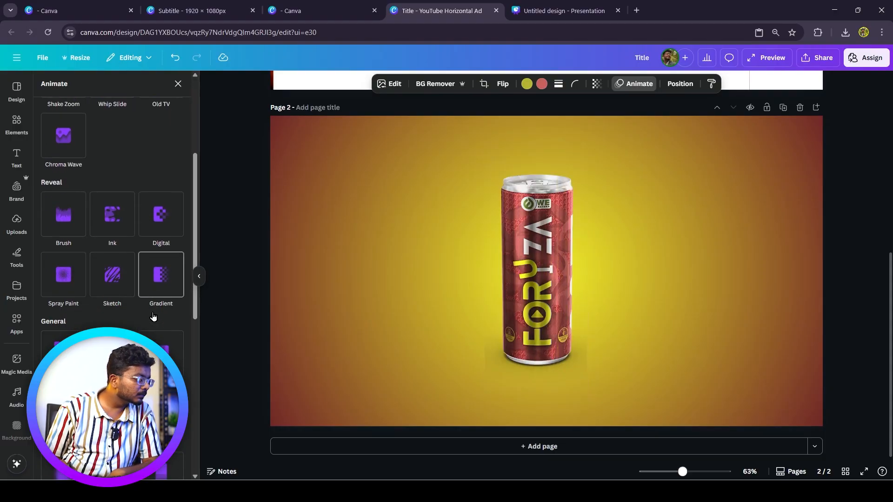
scroll(164, 316, down, 3)
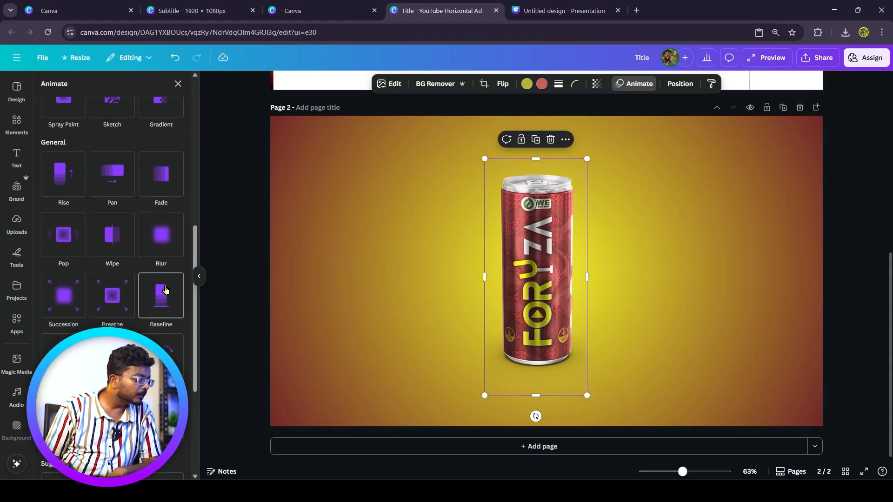
click(164, 298)
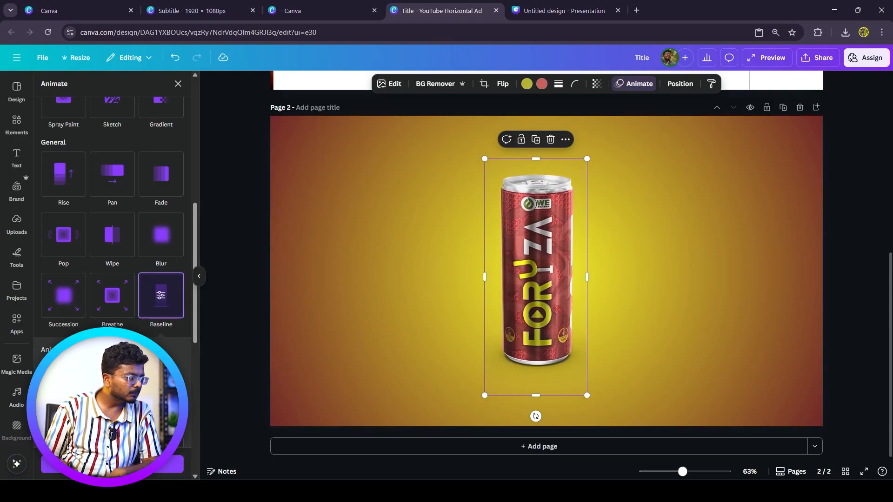
click(670, 277)
click(560, 272)
click(448, 192)
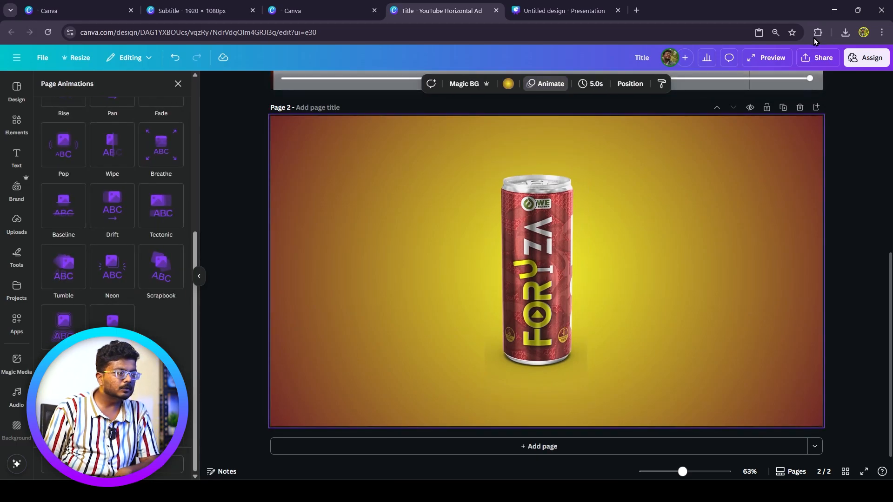
Download only page 2 as an MP4 Video at 1080p (HD) quality
click(819, 59)
click(733, 258)
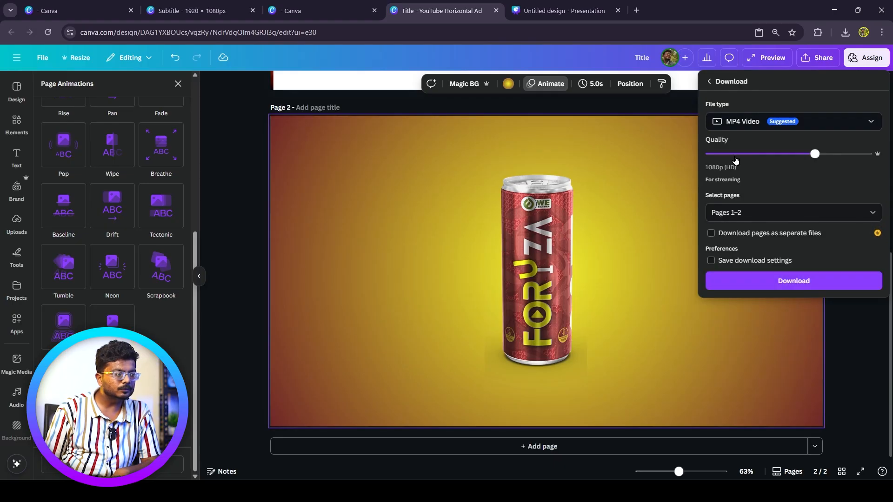
click(742, 124)
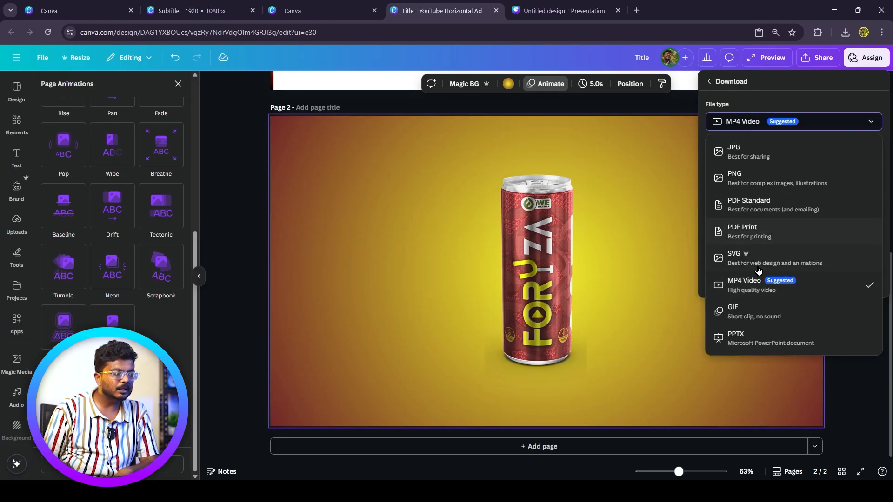
click(745, 131)
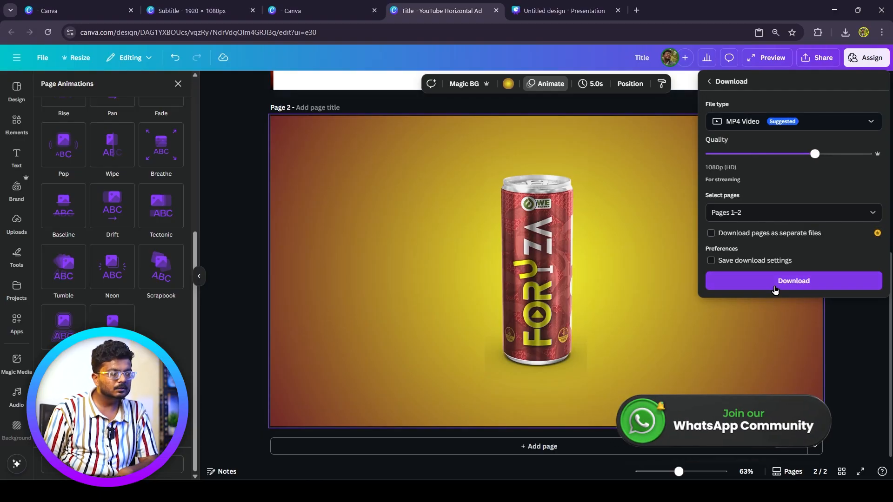
click(791, 212)
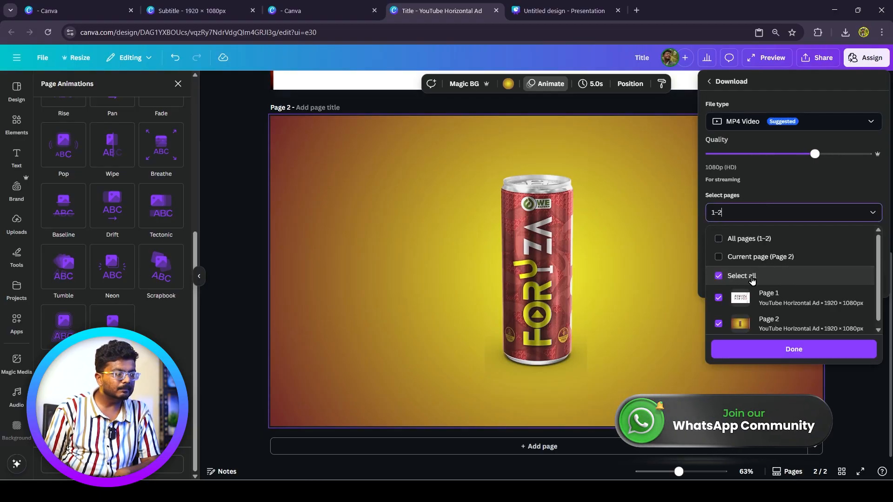
click(791, 254)
click(796, 349)
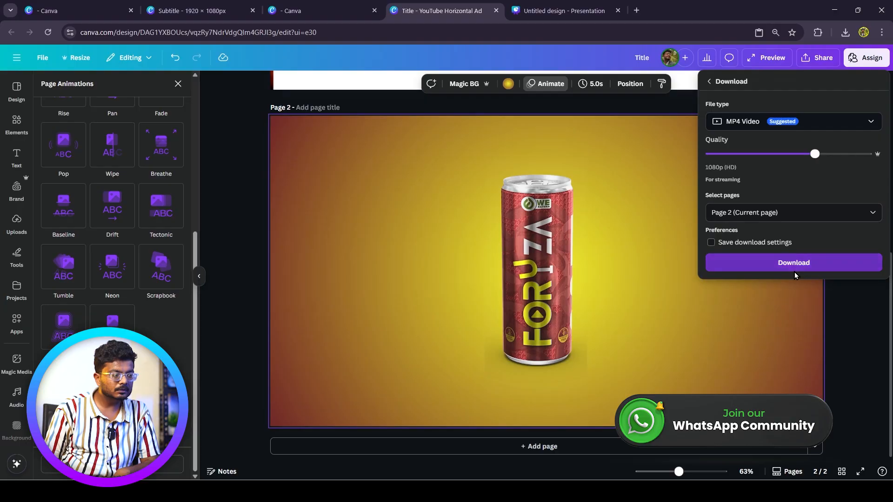
click(795, 271)
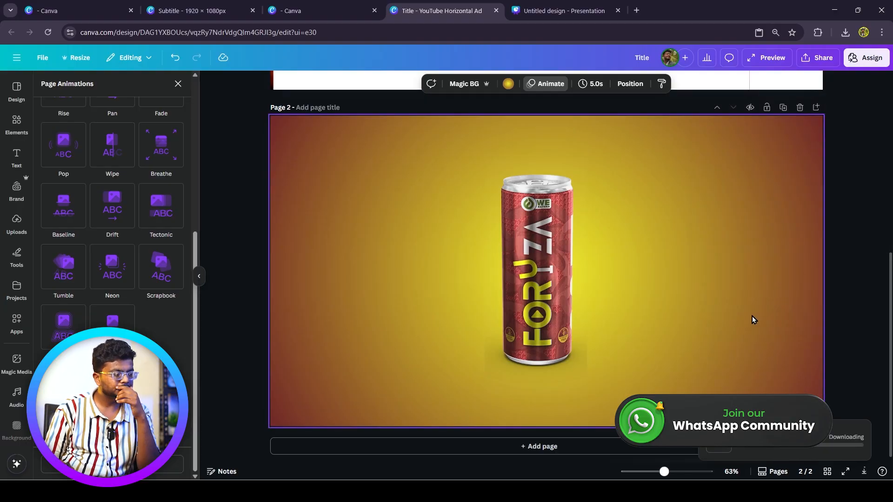
Duplicate page 2 as page 3 and select the can on the copy
scroll(731, 333, up, 2)
scroll(731, 333, down, 2)
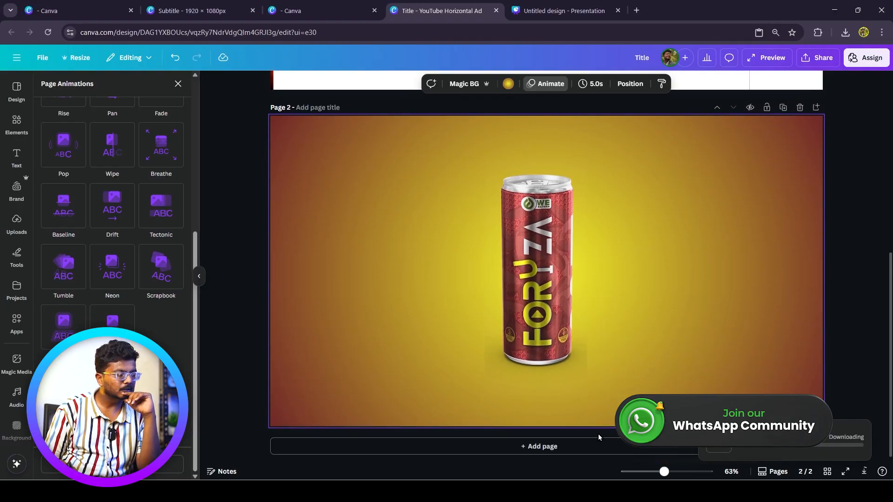
click(783, 108)
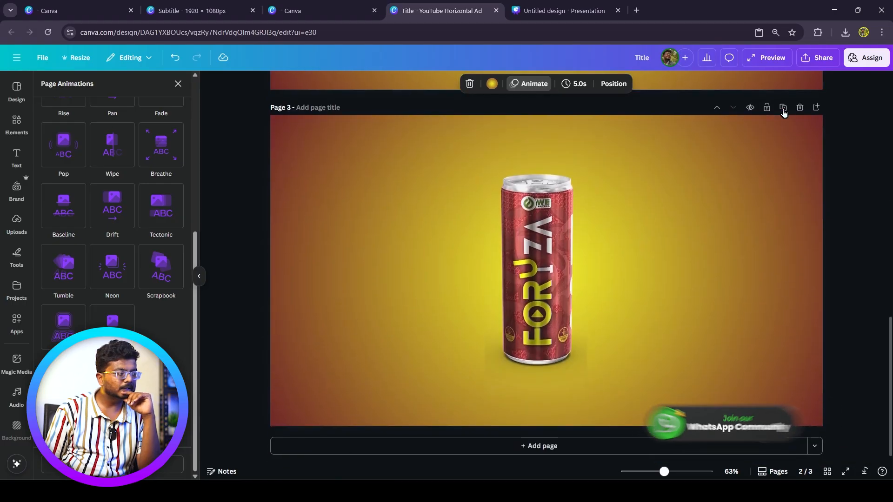
scroll(719, 191, down, 8)
scroll(730, 227, up, 3)
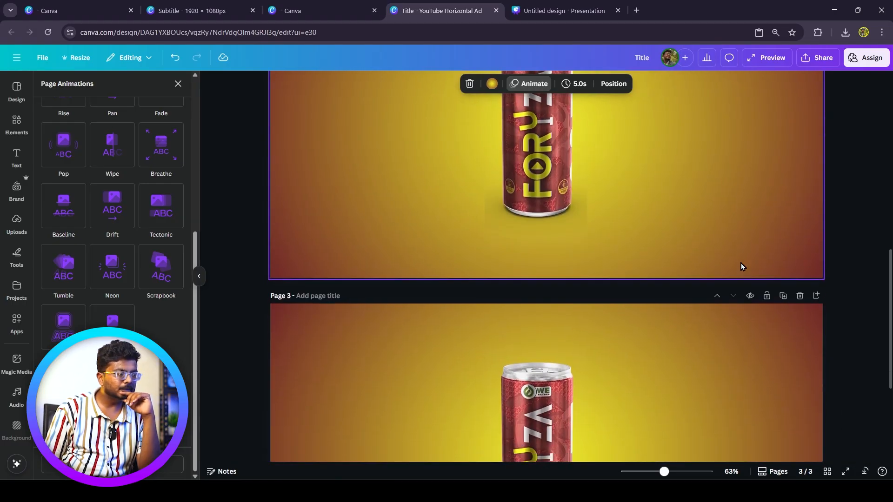
scroll(740, 263, down, 5)
click(555, 242)
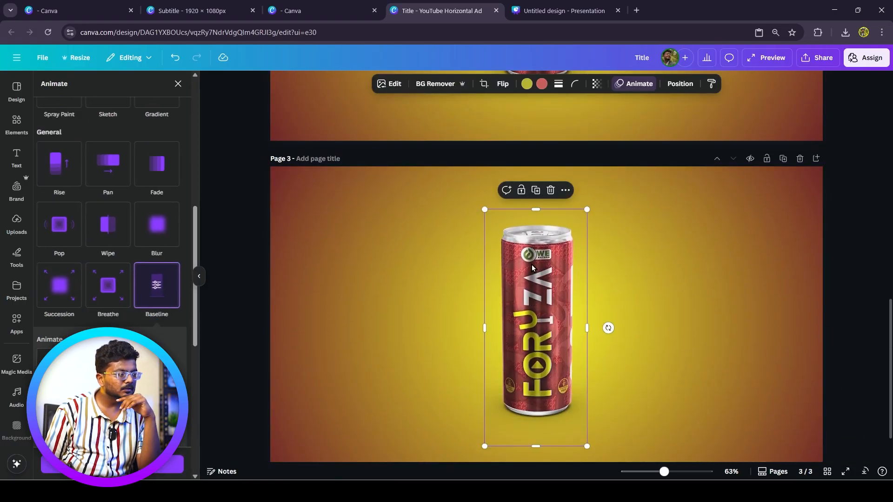
Delete the can from page 3, add a Title text box and enlarge it to about size 175 in the middle
click(550, 190)
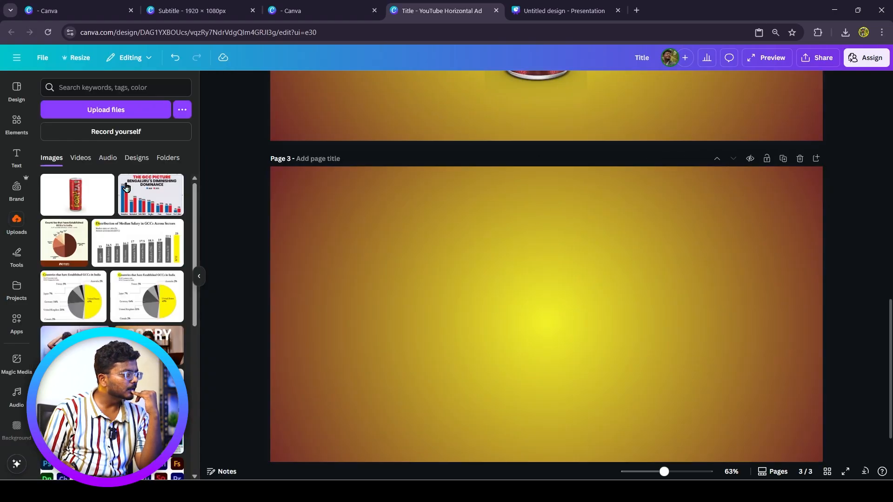
click(14, 166)
click(106, 191)
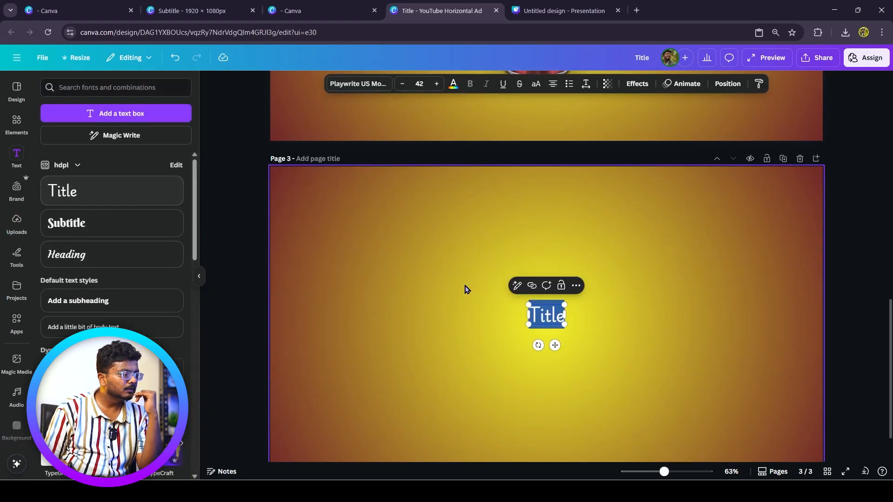
drag(529, 305, 415, 244)
click(643, 297)
drag(479, 290, 532, 321)
Replace the title text on page 3 with ENERGY
double_click(532, 321)
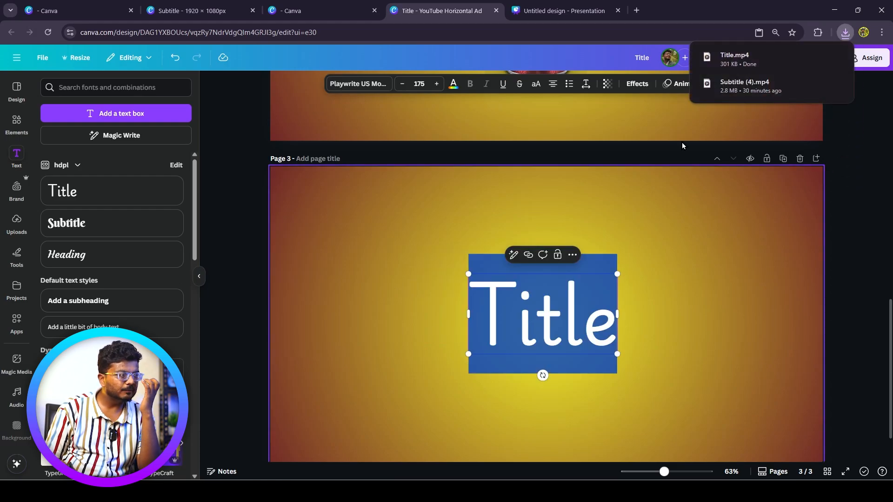
click(668, 272)
click(535, 298)
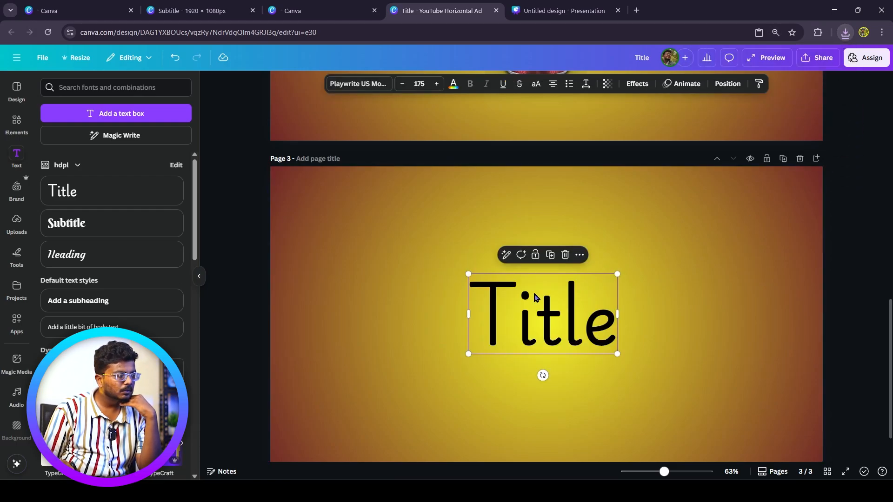
double_click(534, 295)
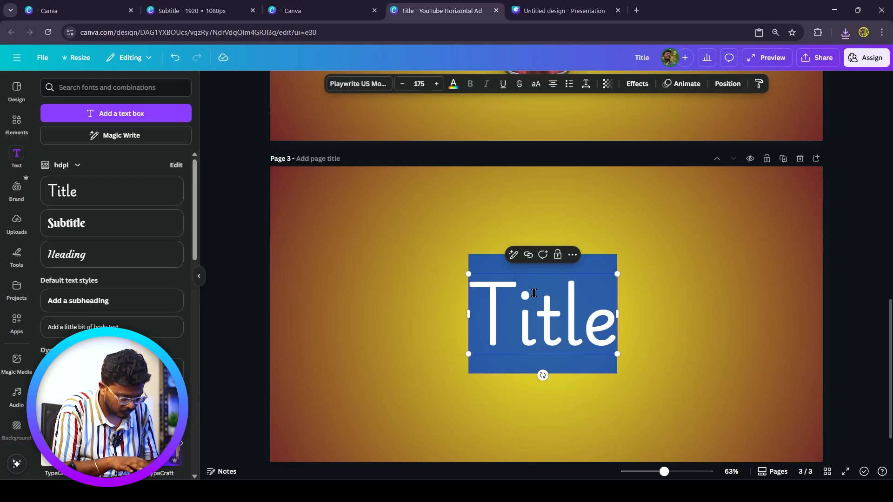
text(ENER)
text(GY)
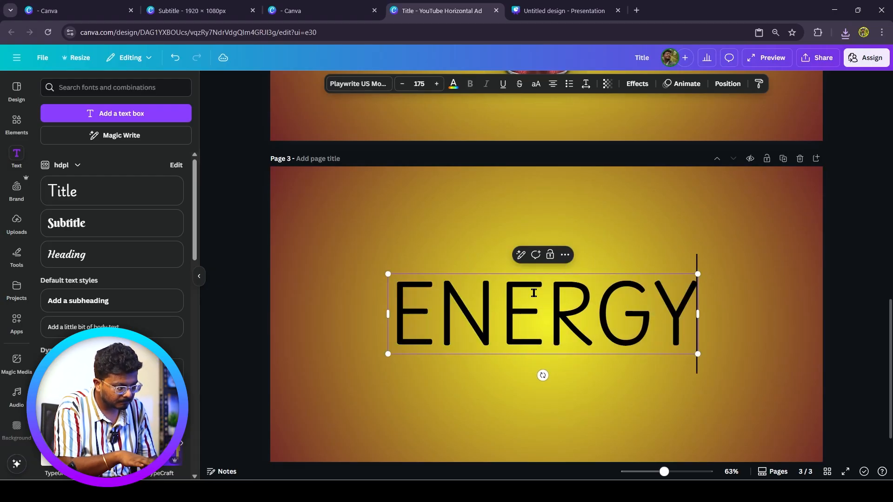
key(Escape)
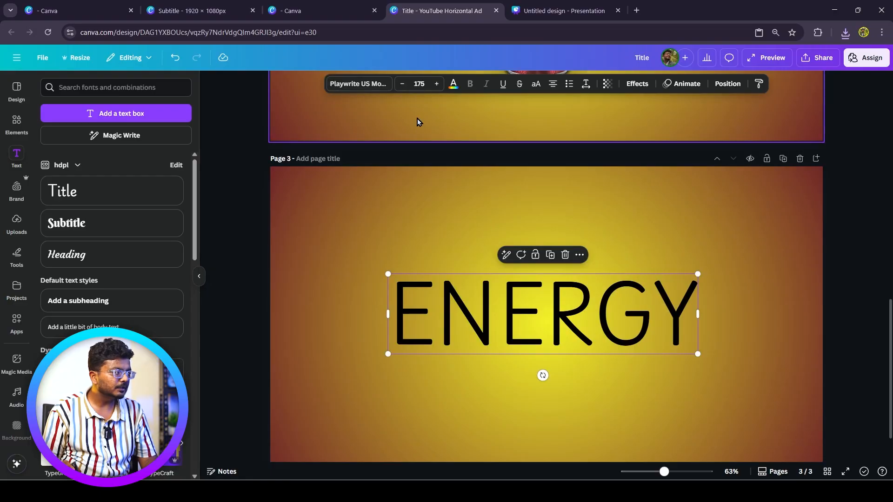
Search for the ANTO fonts, apply Anton to the ENERGY text and make it italic
click(345, 88)
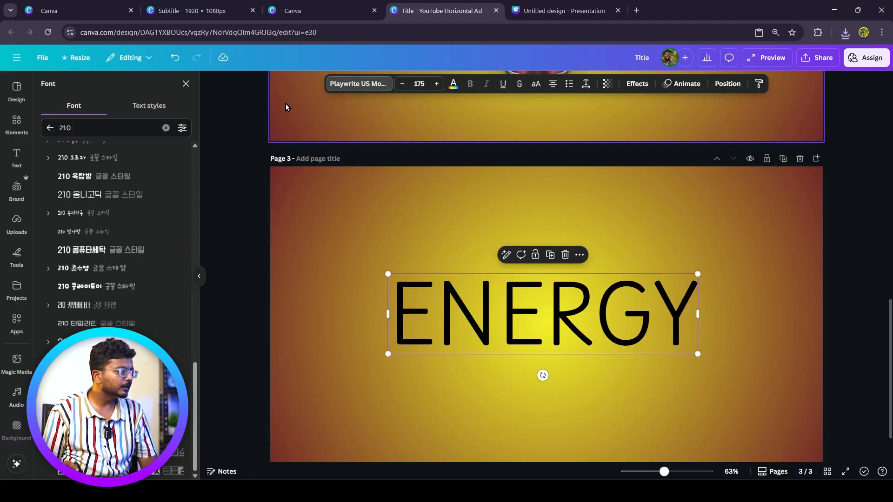
click(166, 127)
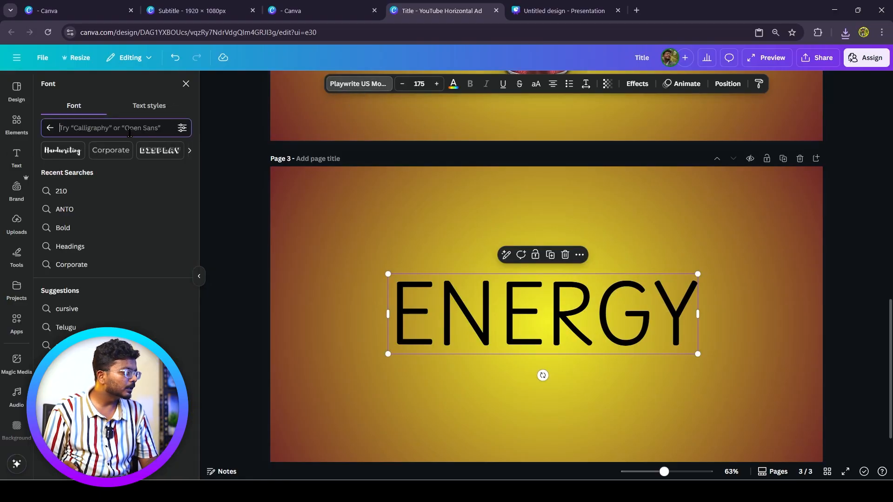
click(108, 209)
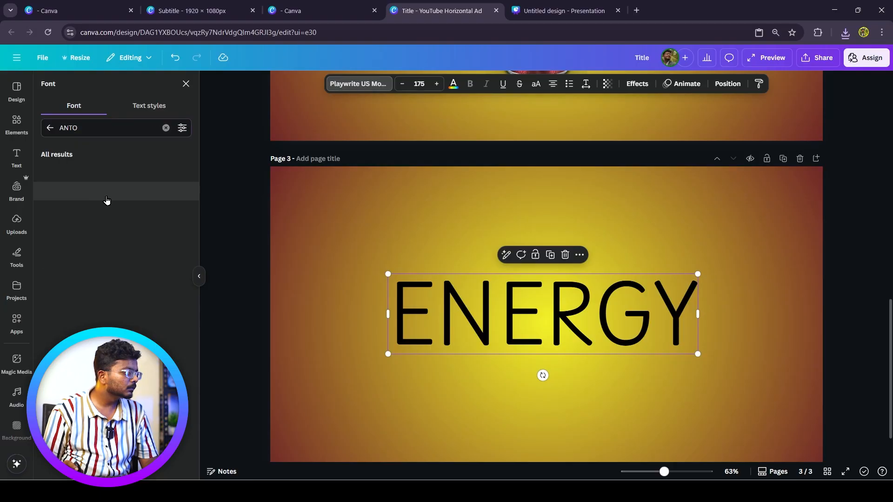
click(109, 176)
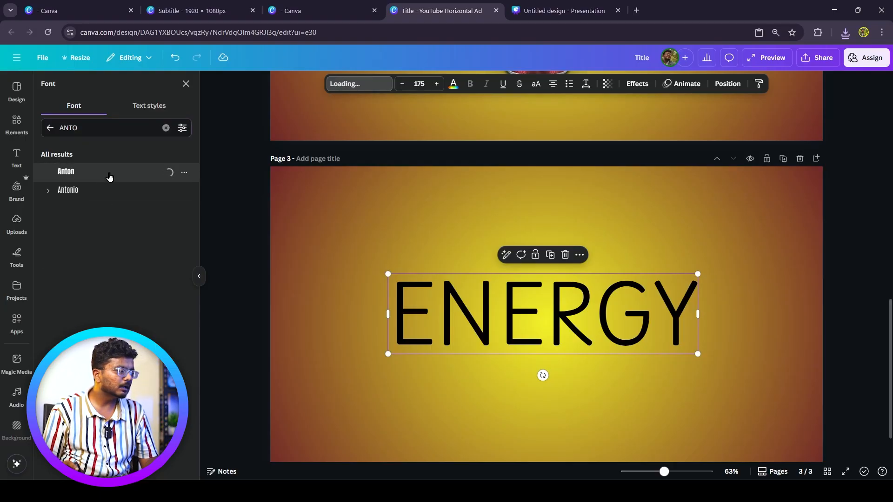
click(487, 84)
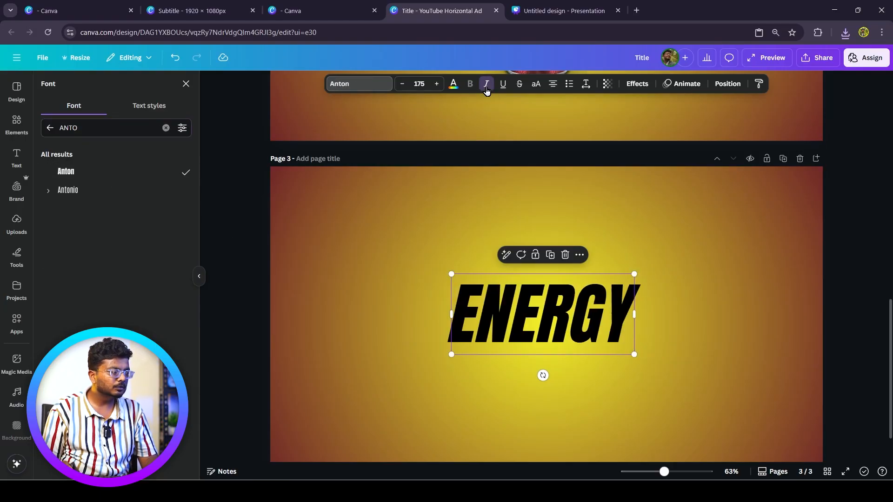
Enlarge the ENERGY text to about size 259 and move it back toward the middle of page 3
drag(635, 274, 721, 238)
drag(662, 279, 606, 279)
scroll(674, 271, down, 2)
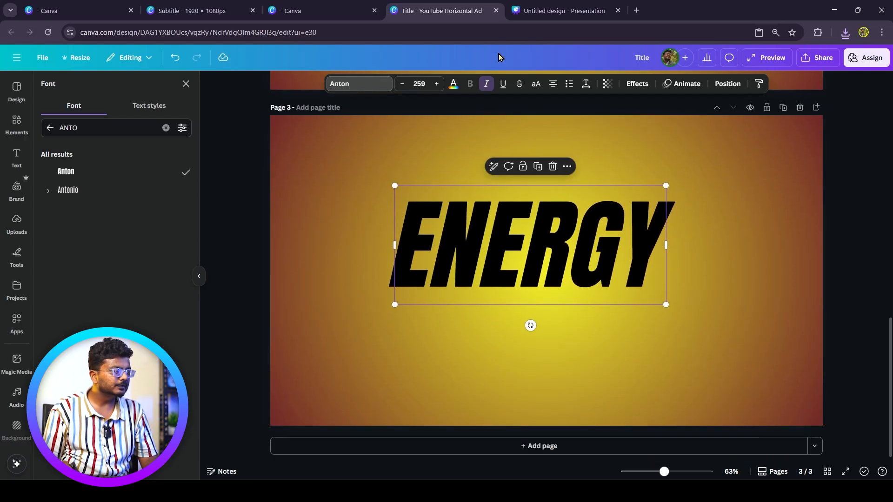
Colour the ENERGY text white and nudge it to the horizontal middle of the page
click(453, 84)
click(94, 149)
click(693, 227)
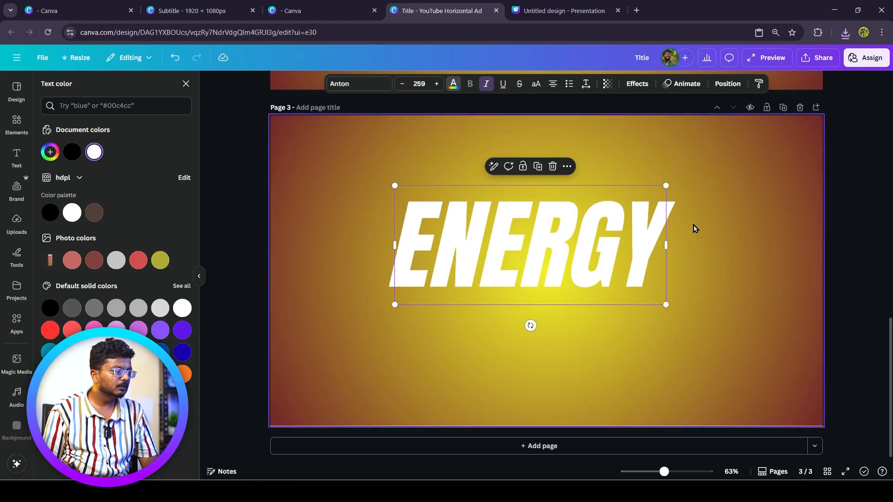
drag(585, 228, 593, 228)
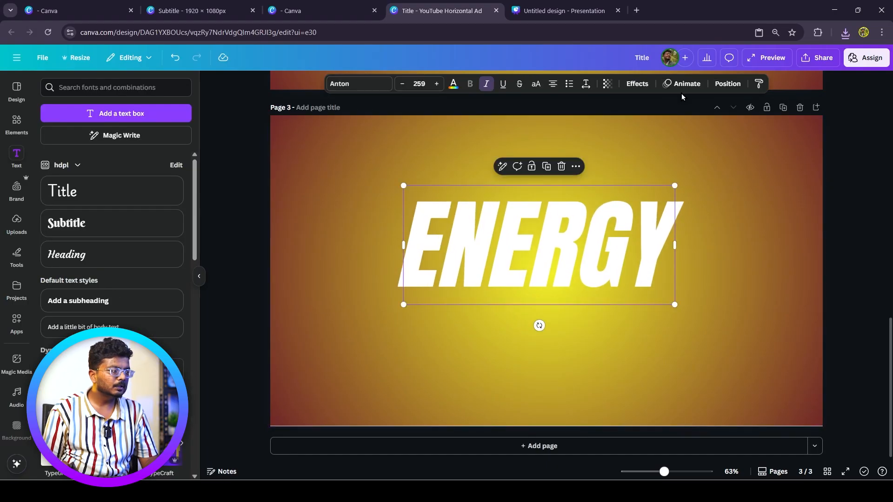
Apply the Lift effect to the ENERGY text with an intensity of about 76
click(626, 86)
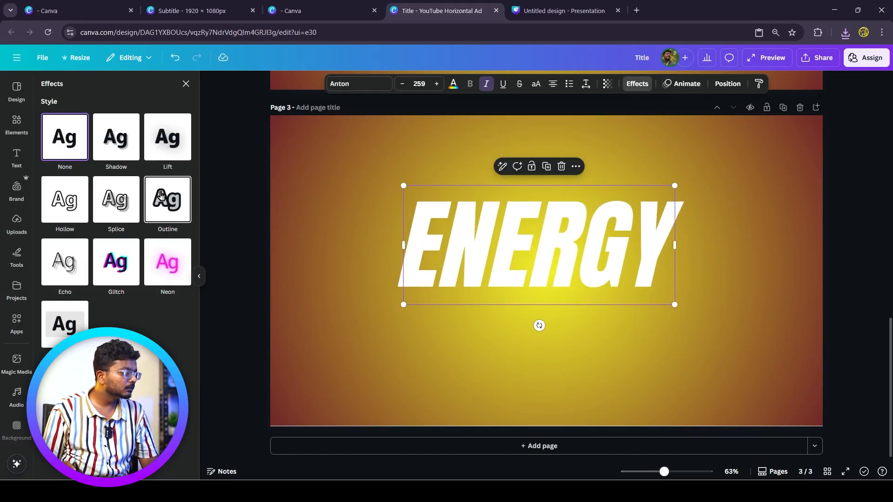
click(177, 153)
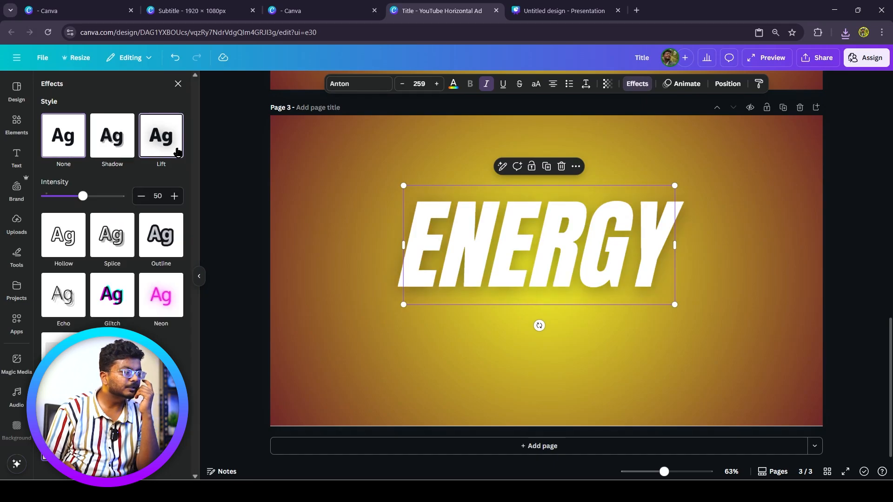
mouse_move(99, 201)
mouse_down()
mouse_move(123, 200)
mouse_move(109, 199)
mouse_up()
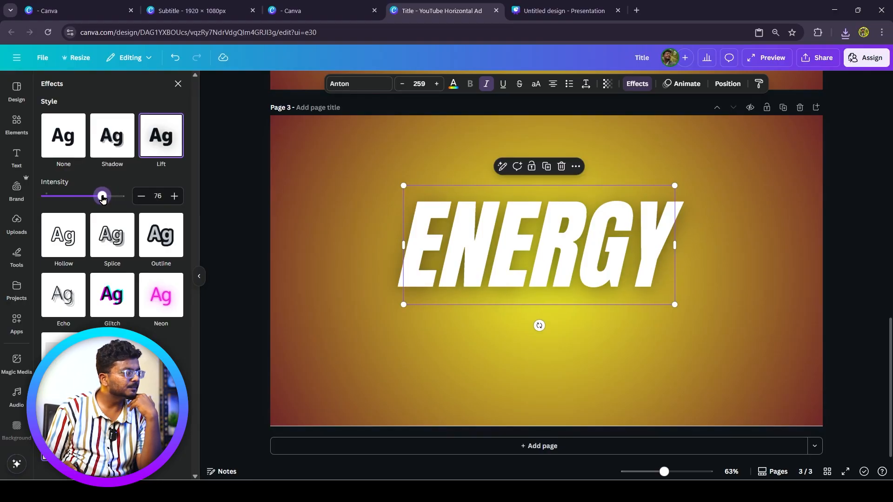
click(711, 254)
Duplicate the ENERGY text, place the copy just below the original and change its wording to DRINK
click(640, 223)
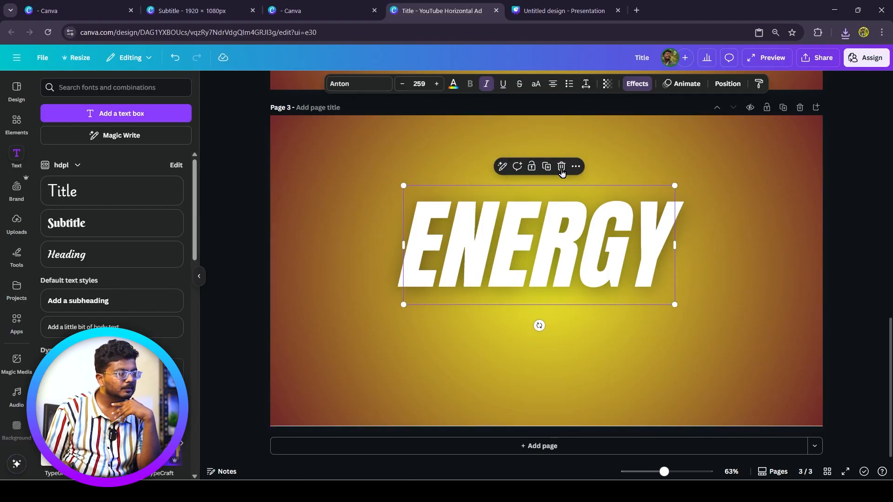
click(549, 166)
drag(558, 218, 545, 299)
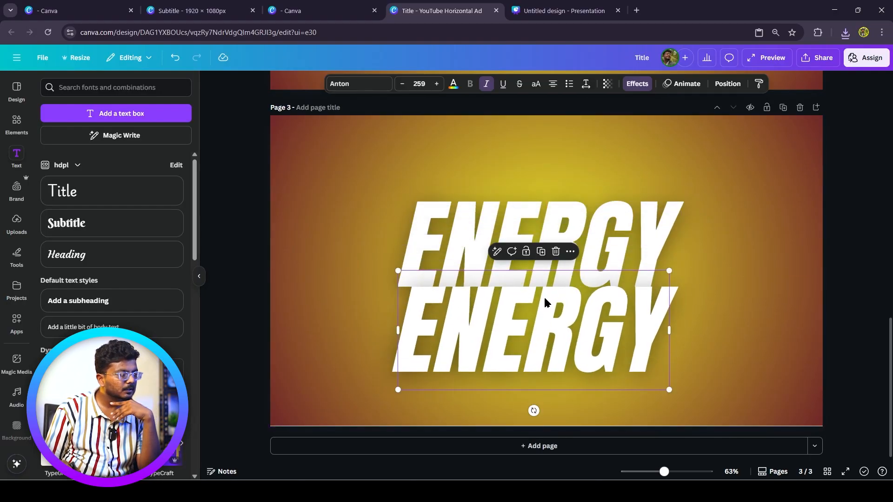
double_click(544, 299)
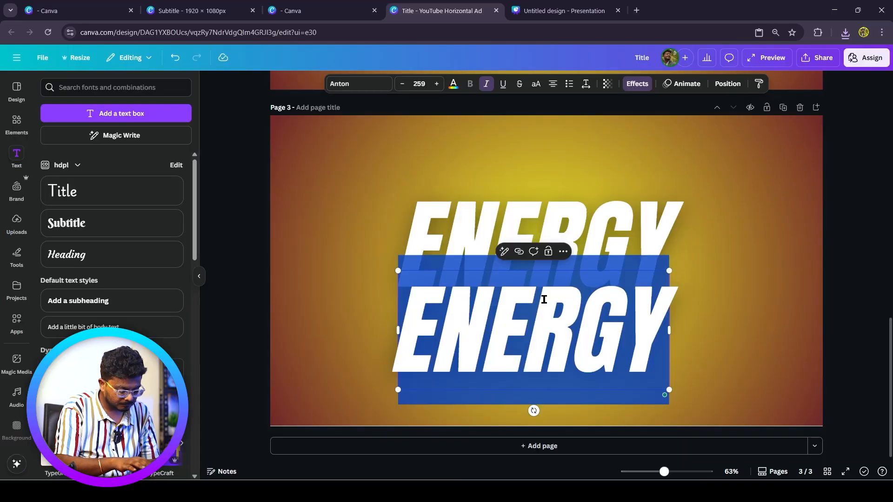
text(DRINK)
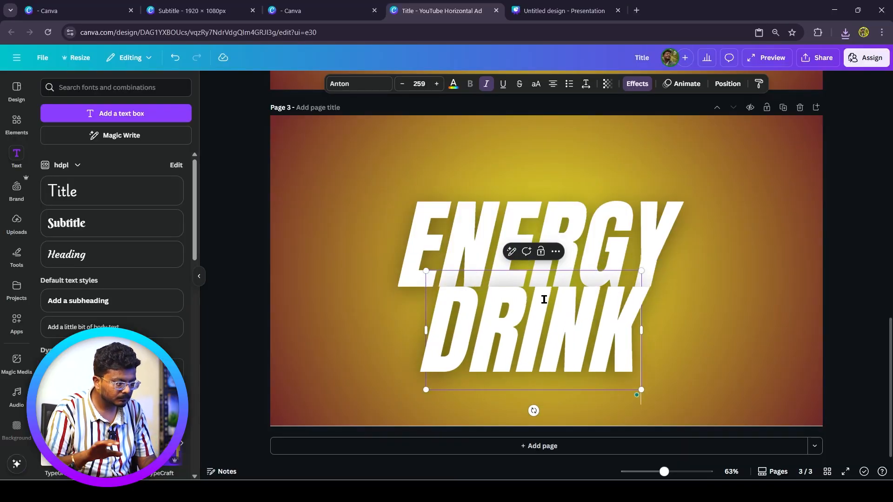
click(666, 299)
Place the DRINK layer behind ENERGY and move the two words closer so they slightly overlap
click(621, 347)
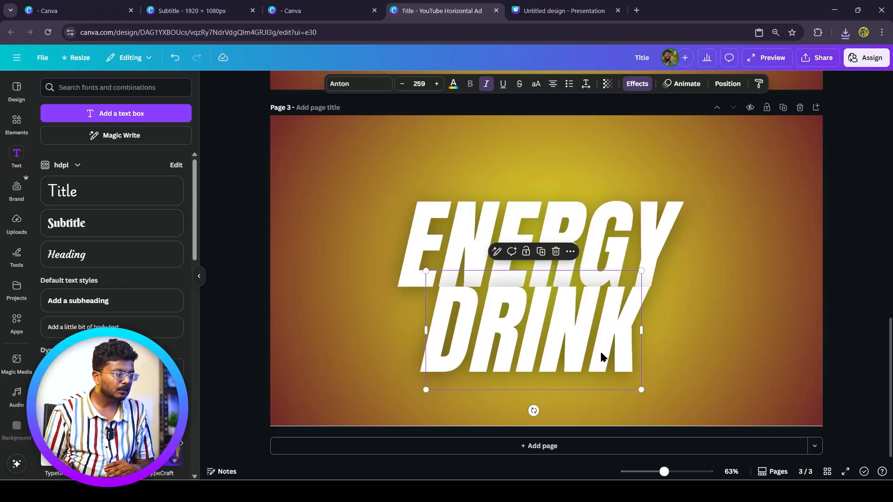
drag(602, 354, 592, 352)
drag(609, 320, 598, 323)
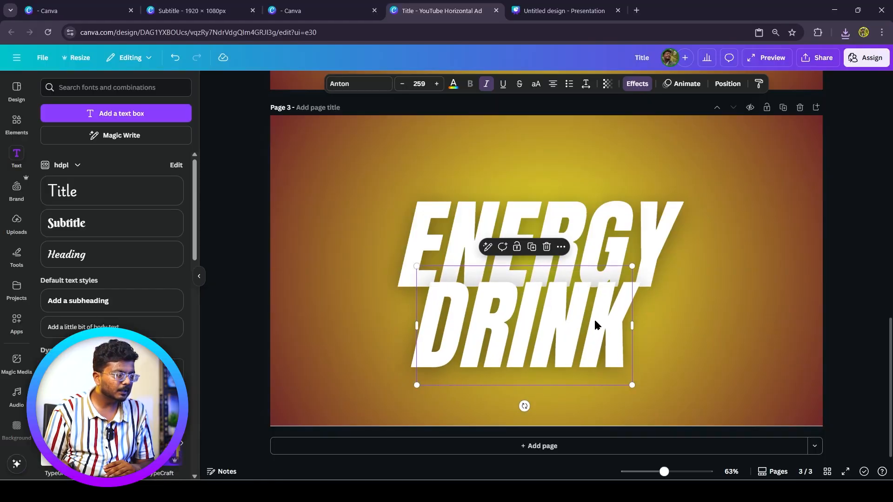
click(561, 247)
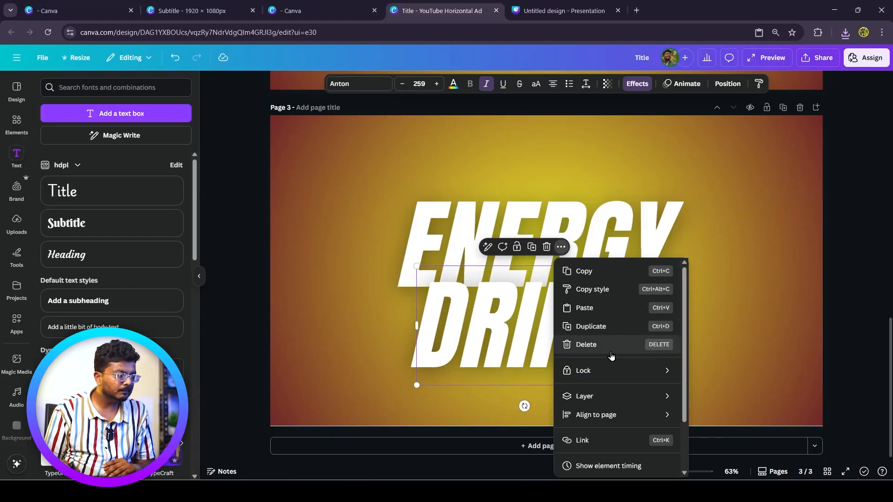
mouse_move(655, 396)
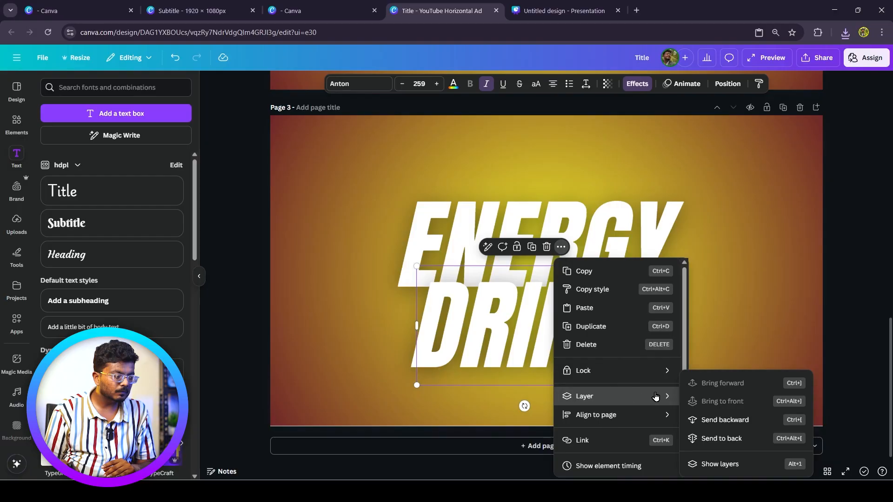
click(729, 462)
drag(170, 167, 151, 199)
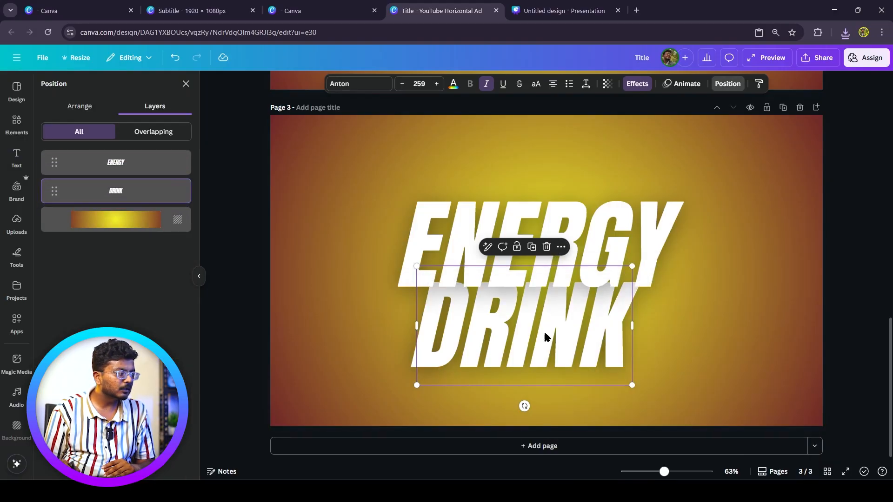
drag(568, 349, 571, 341)
mouse_move(663, 242)
mouse_down()
mouse_move(664, 231)
mouse_move(665, 239)
mouse_up()
Group the ENERGY and DRINK texts and rotate the group counterclockwise so the words slant upward to the right
drag(728, 155, 396, 401)
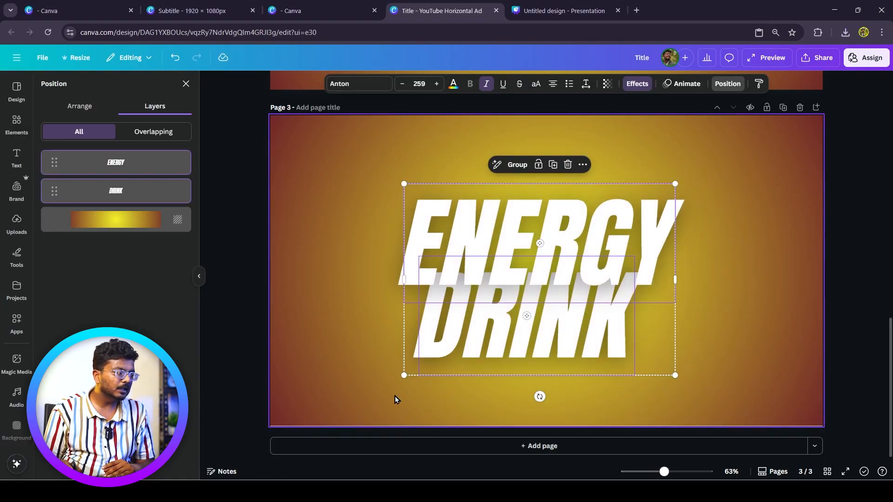
click(513, 166)
drag(539, 397, 579, 388)
Enlarge the slanted ENERGY DRINK group to about size 271 and reposition it around the middle of page 3
drag(635, 142, 644, 130)
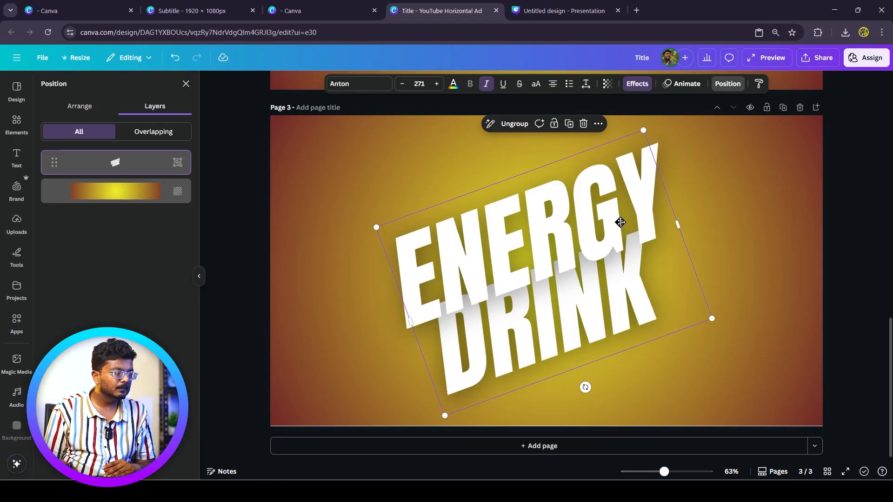
click(726, 205)
click(577, 234)
click(676, 185)
click(636, 149)
drag(639, 130, 639, 132)
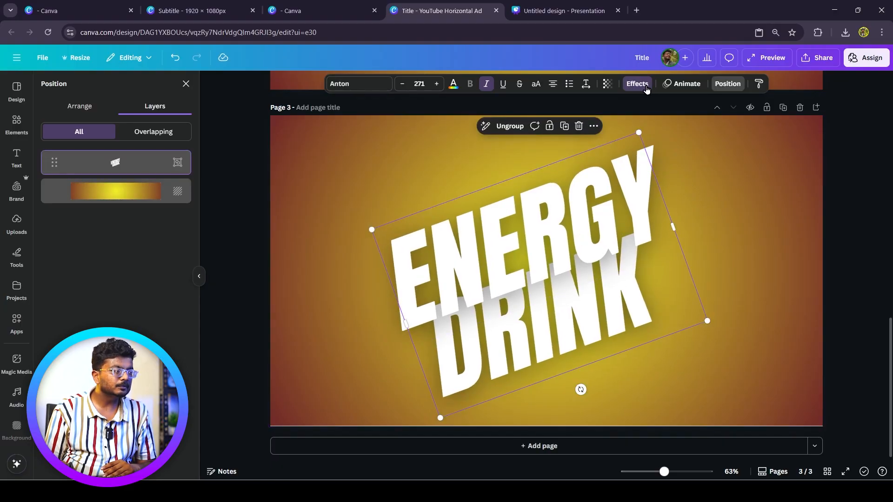
Animate the ENERGY DRINK group with the Pop animation on enter and lower the animation speed
click(680, 86)
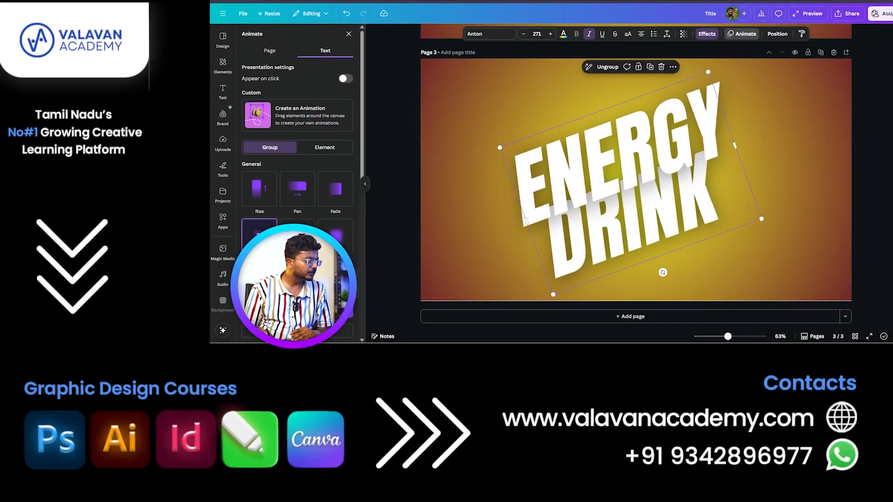
scroll(297, 205, down, 3)
drag(297, 205, 264, 210)
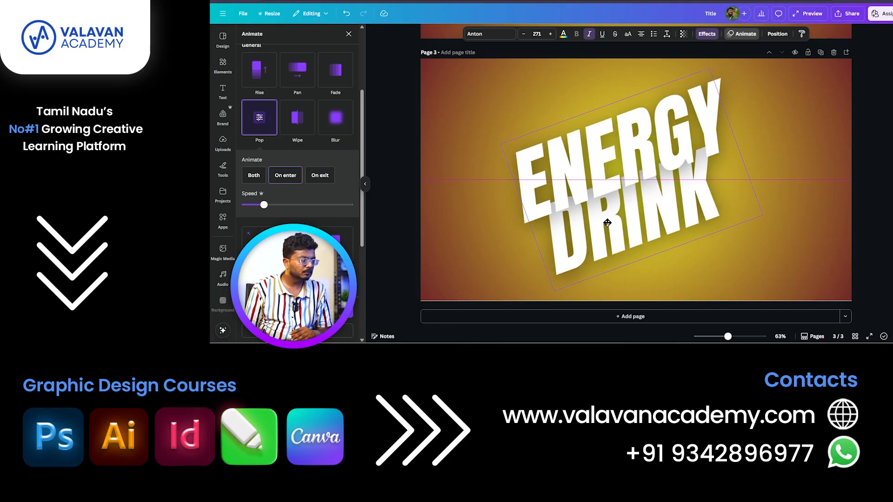
click(677, 211)
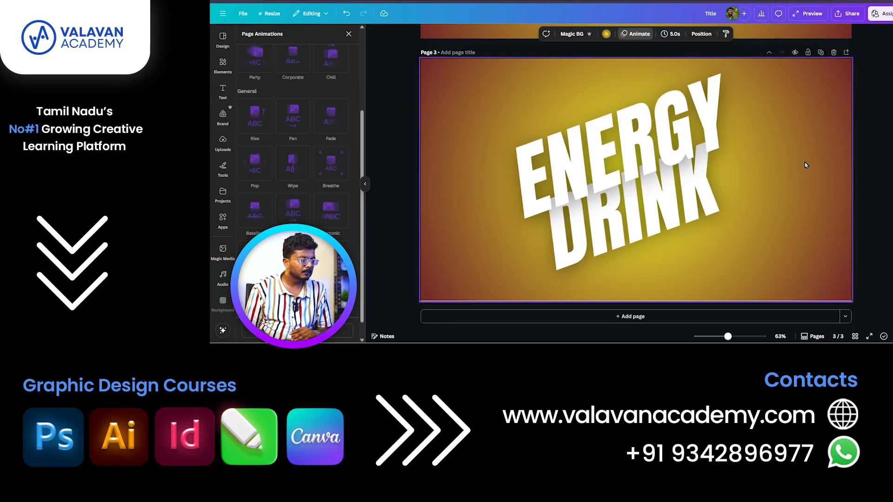
scroll(736, 207, up, 5)
scroll(738, 203, down, 4)
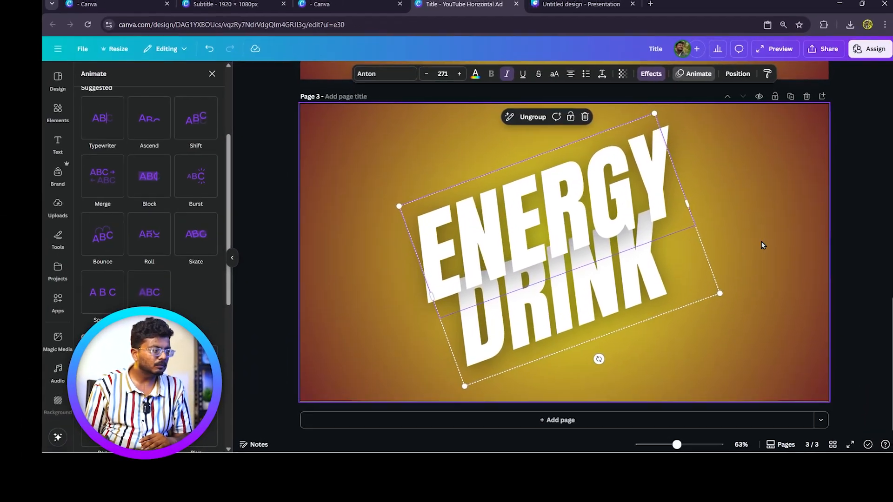
scroll(760, 241, up, 8)
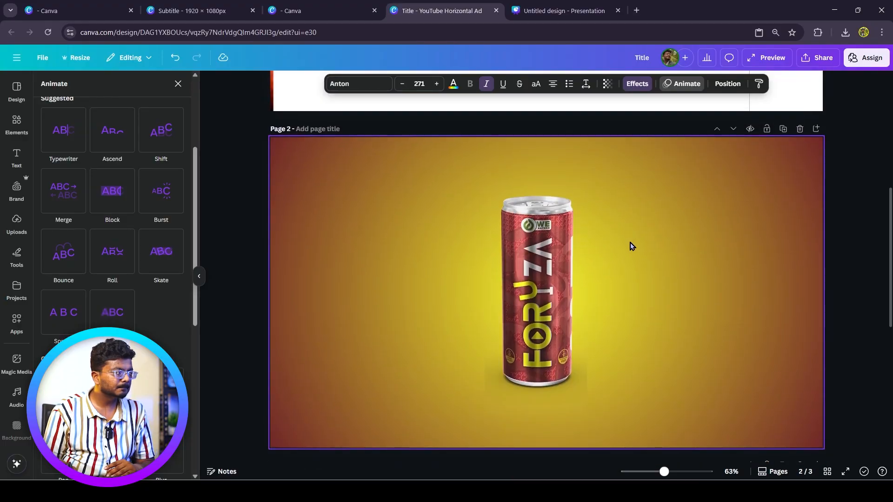
Examine the can-in-circle scene of the Subtitle design and return to the Title ad
scroll(630, 244, down, 4)
click(195, 10)
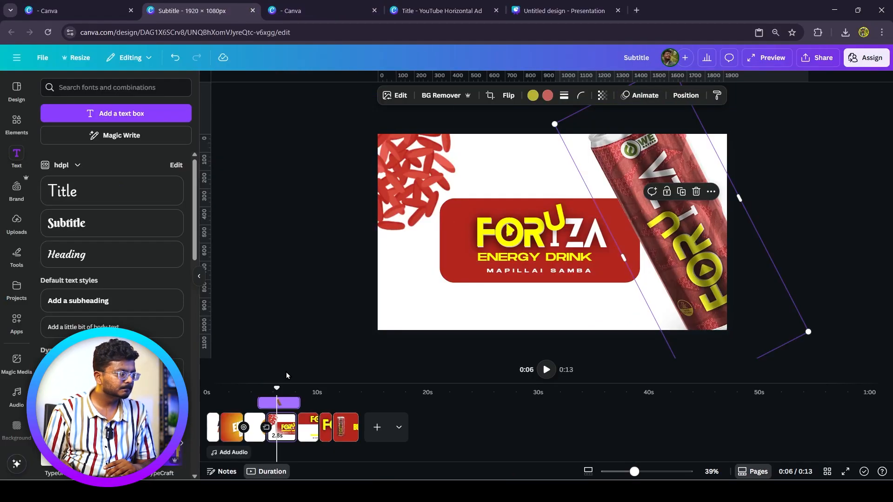
drag(276, 386, 257, 400)
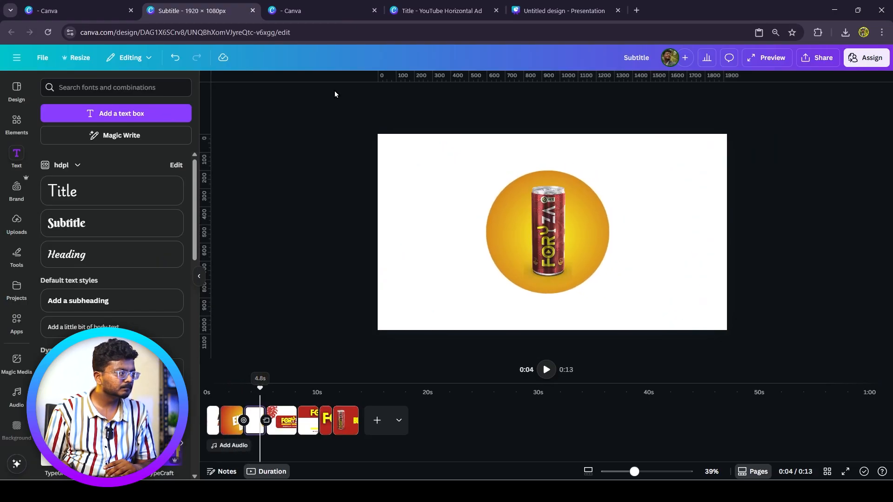
click(335, 18)
click(444, 5)
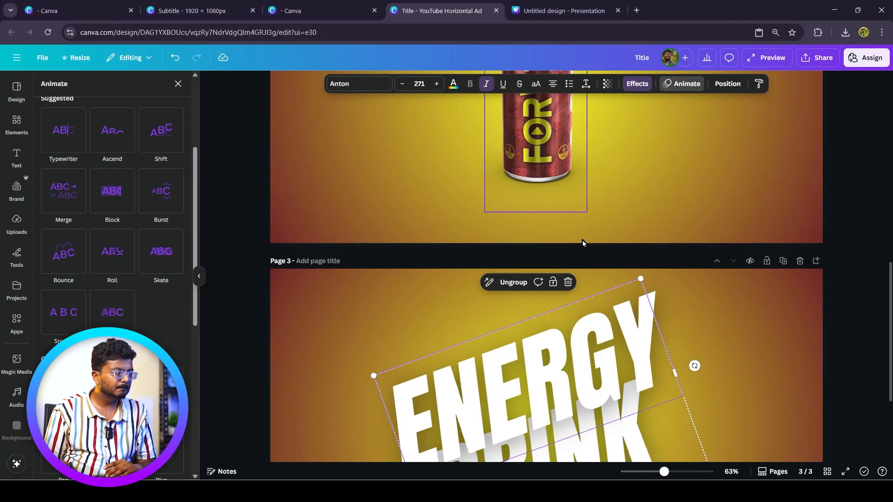
Reorder the pages so the ENERGY DRINK page becomes page 2, ahead of the can page
click(713, 353)
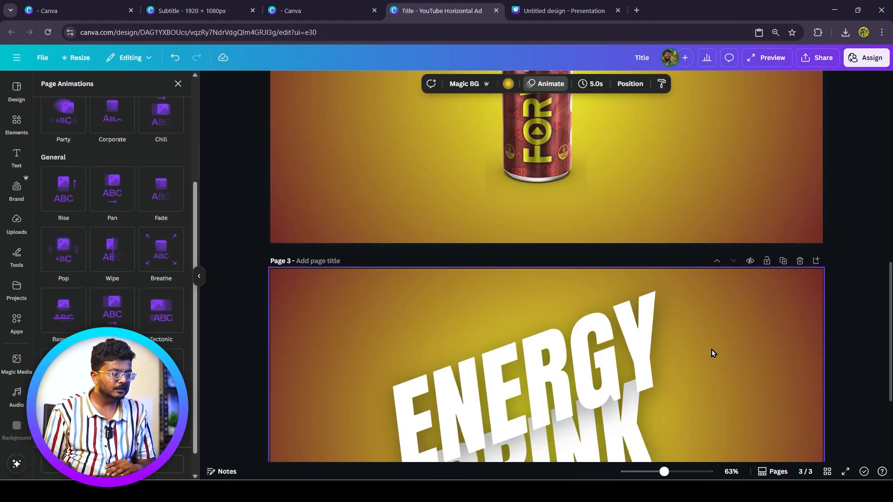
double_click(830, 474)
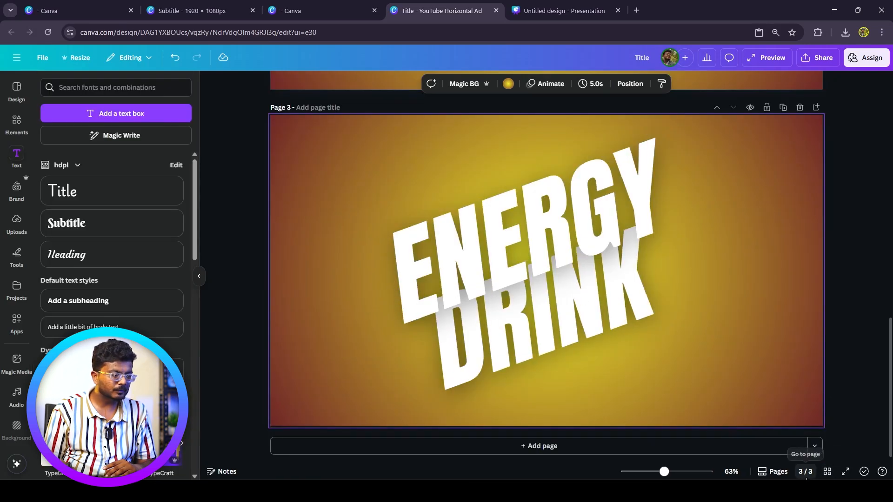
click(829, 474)
mouse_move(266, 153)
mouse_down()
mouse_move(251, 131)
mouse_move(139, 122)
mouse_move(135, 138)
mouse_up()
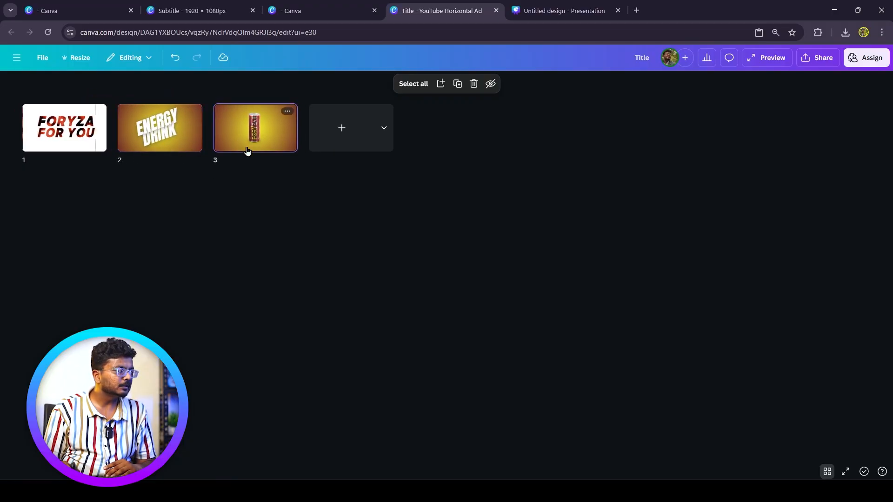
click(827, 472)
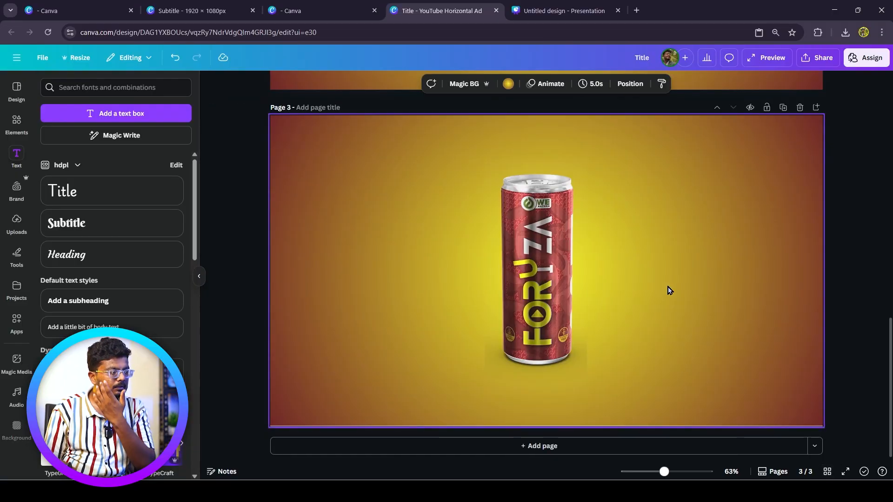
Delete the can image from page 3, keeping only the yellow-red gradient background
scroll(669, 286, up, 5)
scroll(670, 286, up, 1)
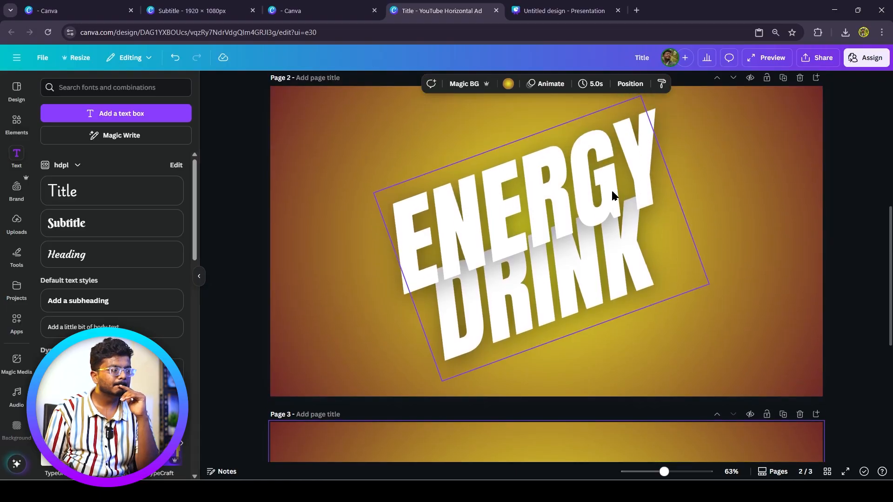
scroll(653, 227, up, 2)
scroll(702, 224, down, 5)
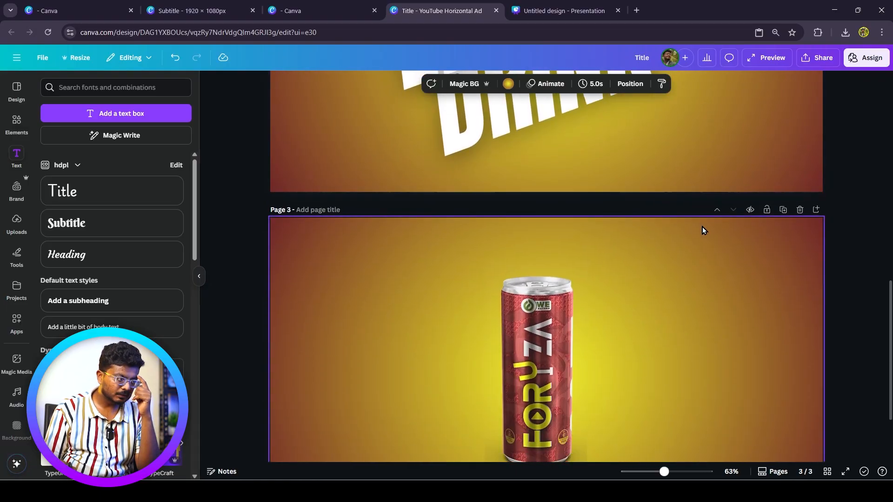
scroll(693, 219, up, 9)
scroll(493, 177, down, 6)
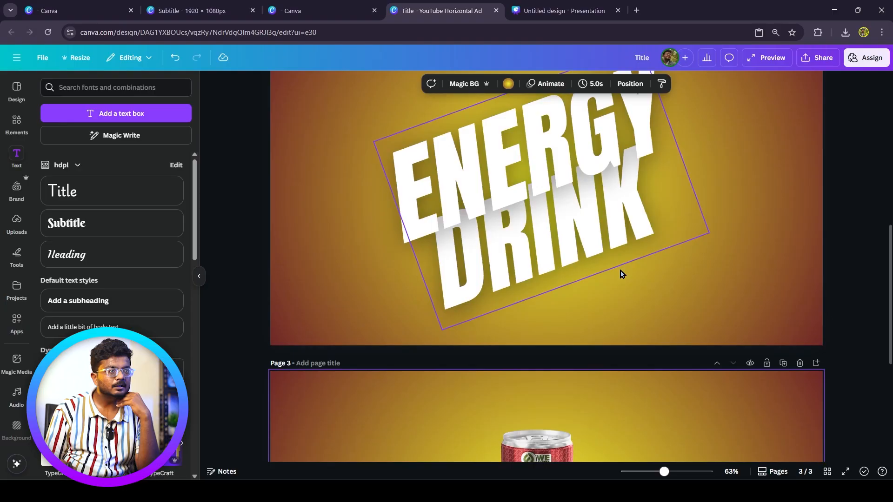
scroll(606, 297, down, 4)
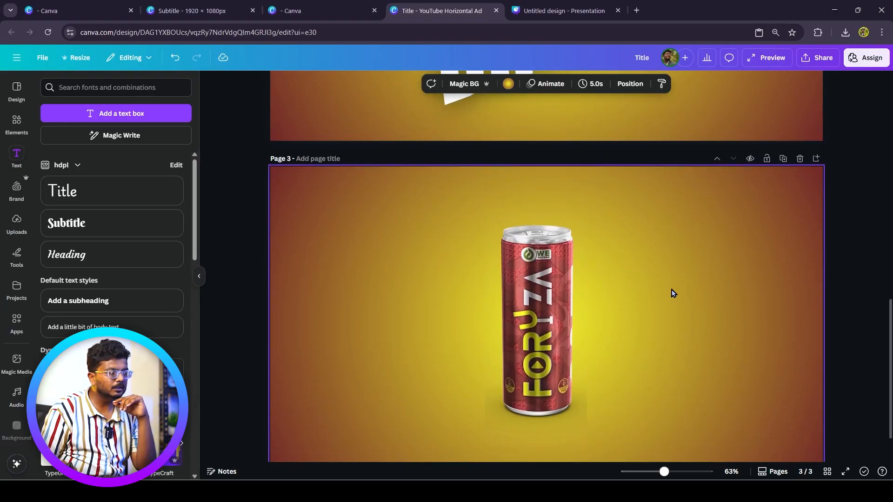
click(557, 219)
click(551, 192)
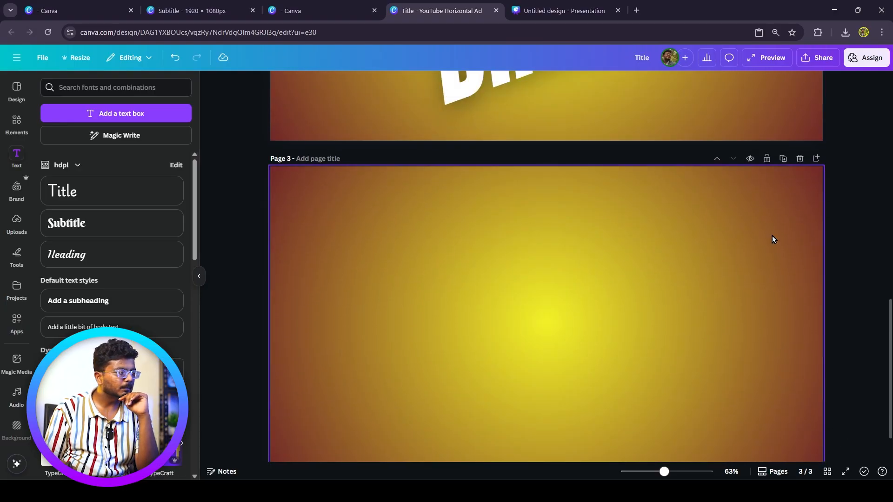
Upload the can animation video from the Downloads folder and place it on page 3
click(15, 223)
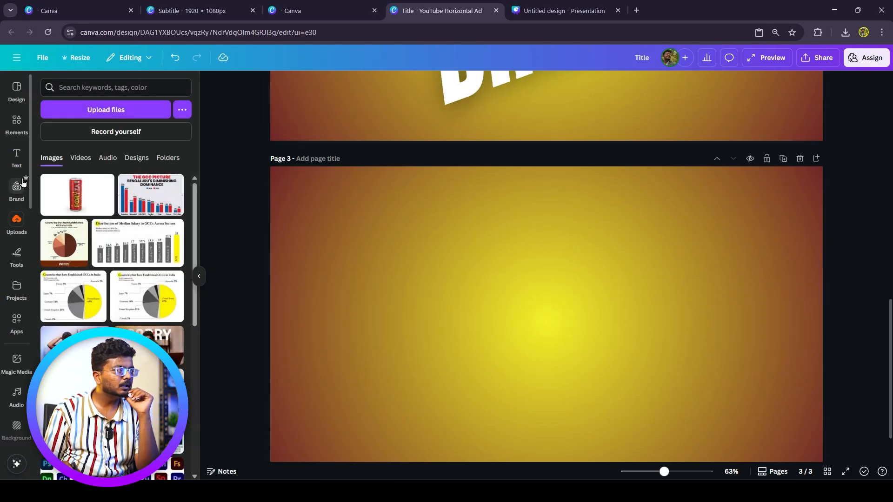
click(72, 114)
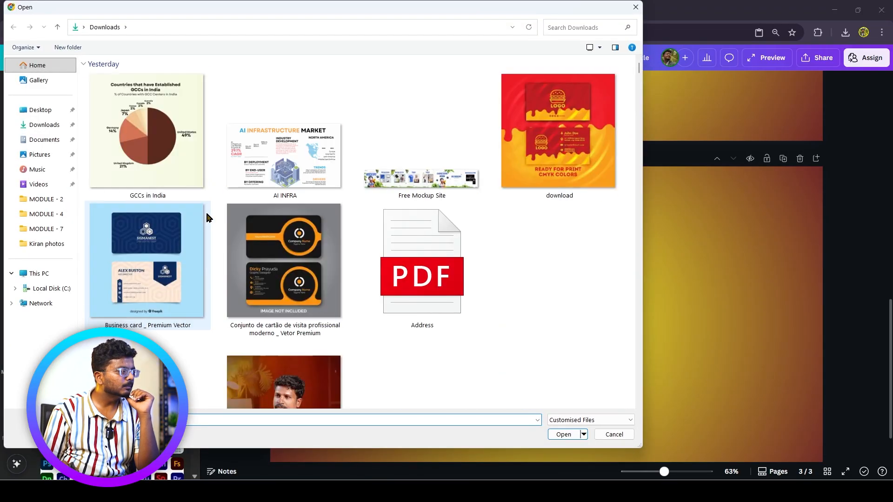
click(174, 171)
click(562, 435)
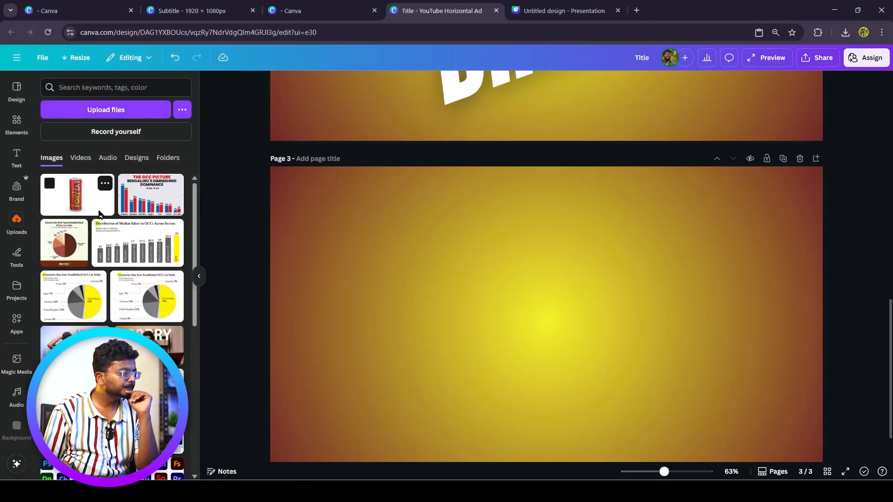
click(76, 194)
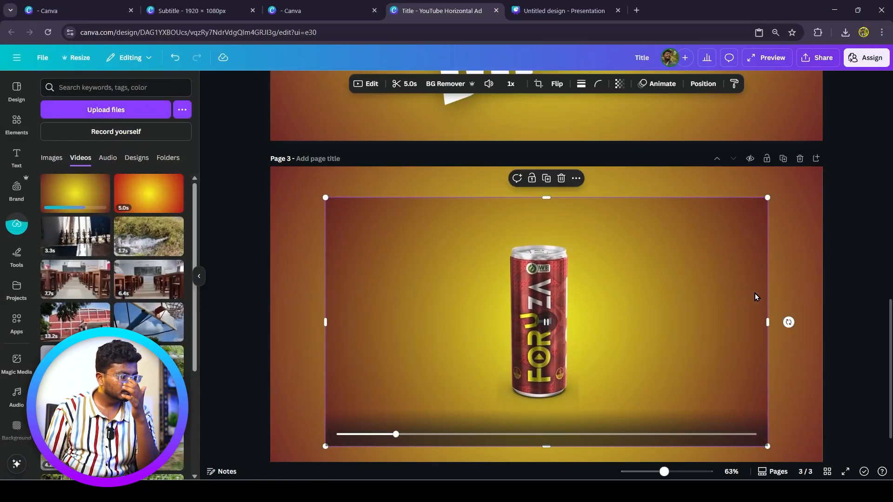
Change the background of page 3 from the gradient to white
scroll(790, 274, down, 1)
click(797, 256)
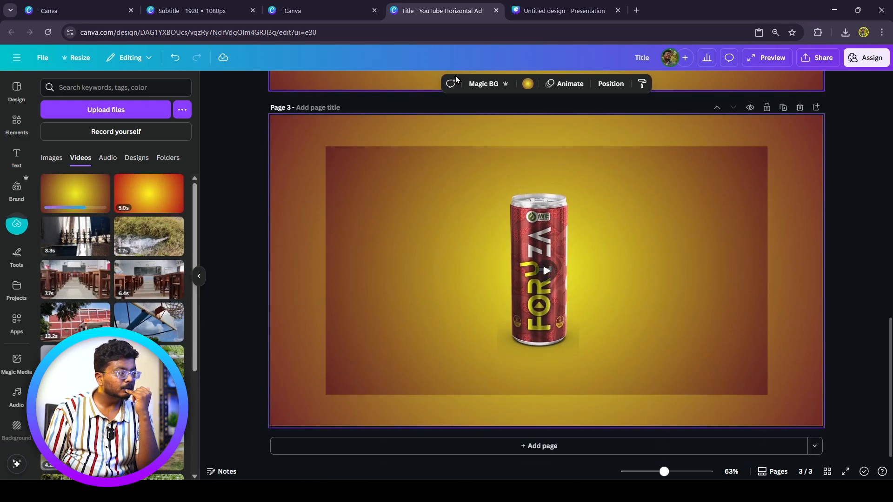
click(528, 84)
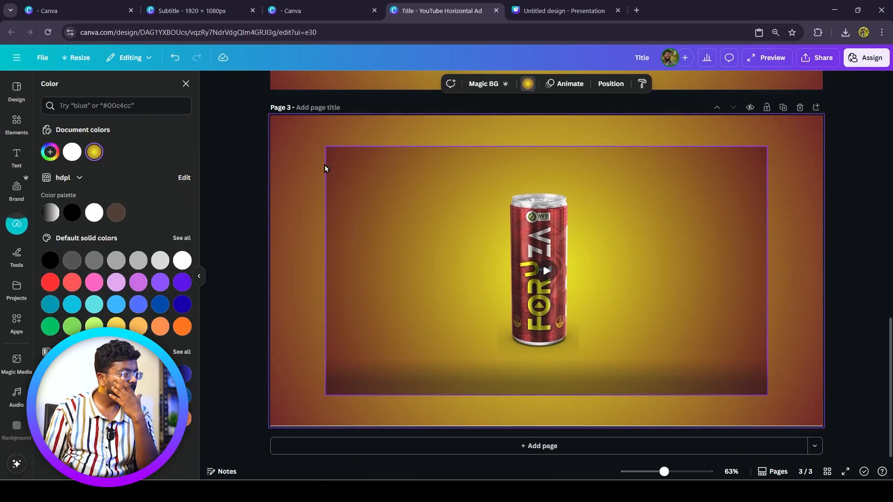
click(94, 213)
click(702, 222)
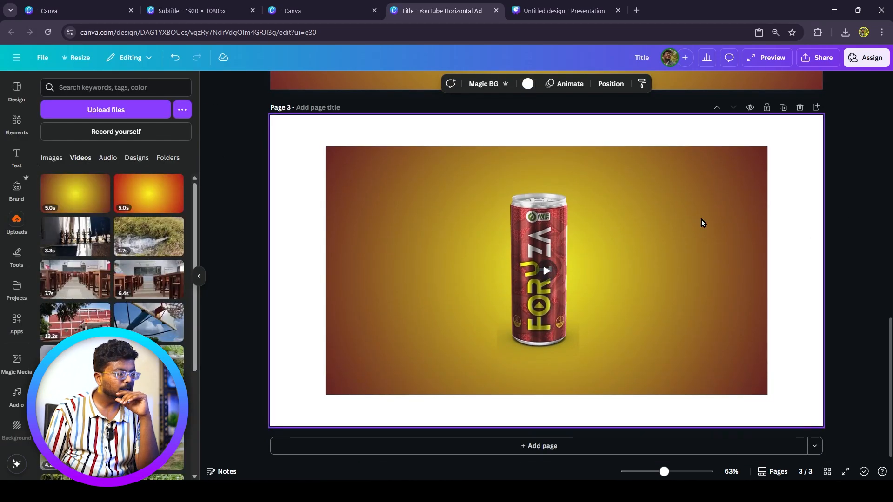
Search the elements for "CIRCLE FRAME", add the round frame to page 3 and fill it with the can video
click(17, 123)
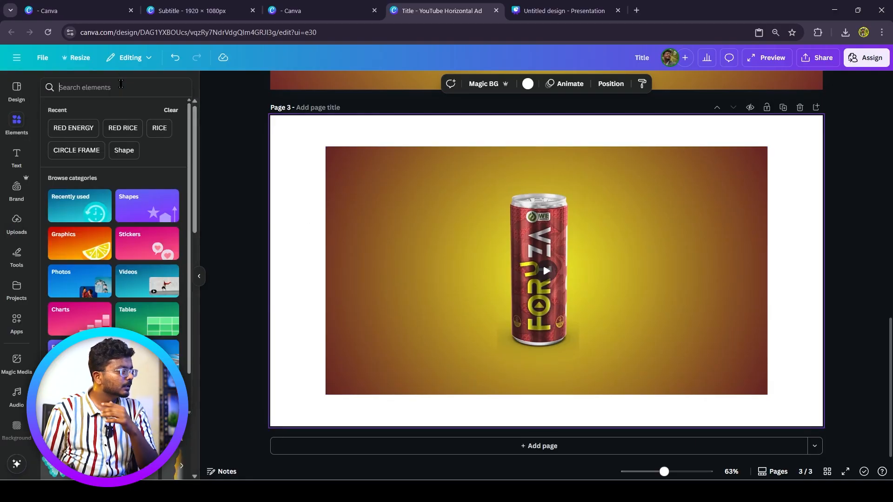
text(Cl)
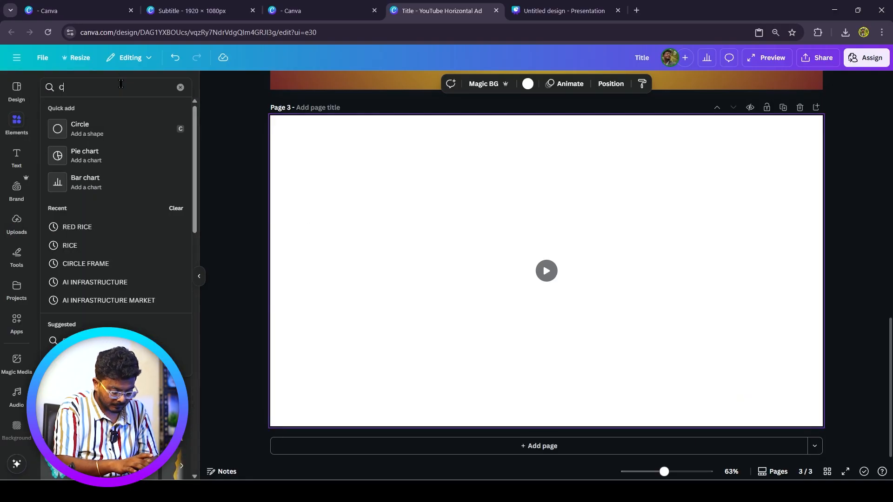
text(RCLE FRA)
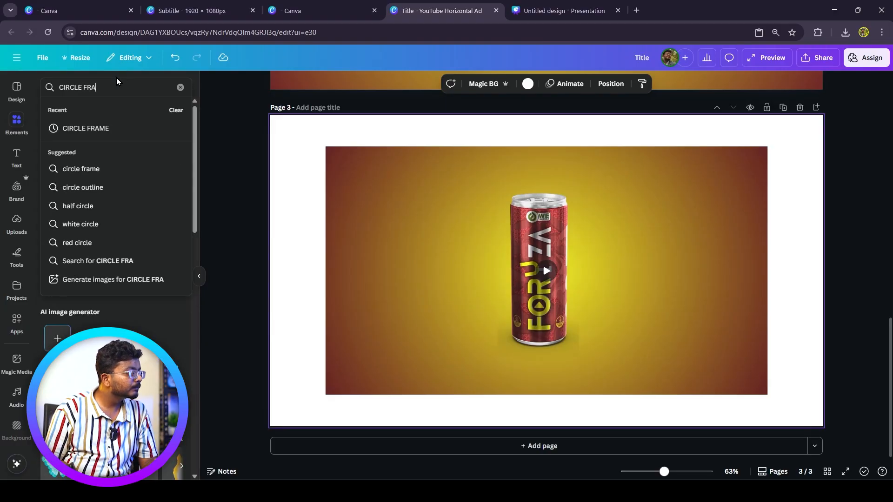
click(134, 130)
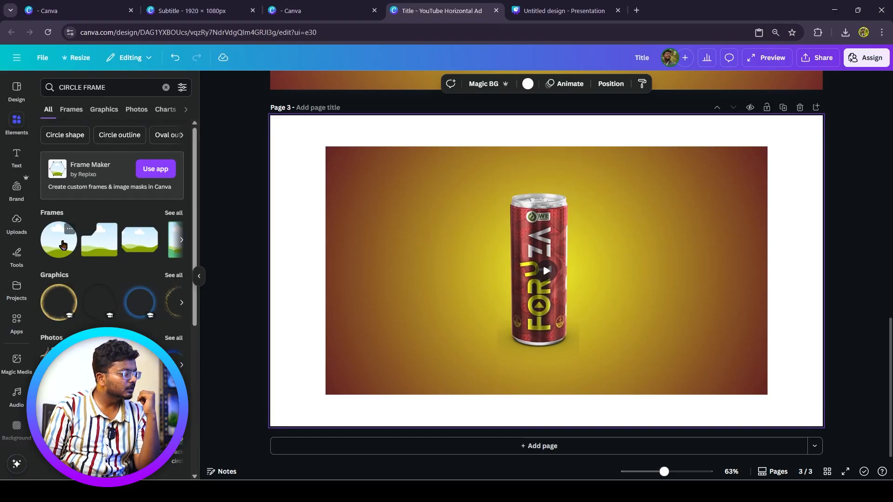
click(63, 245)
drag(595, 272, 484, 266)
drag(637, 275, 455, 285)
click(637, 261)
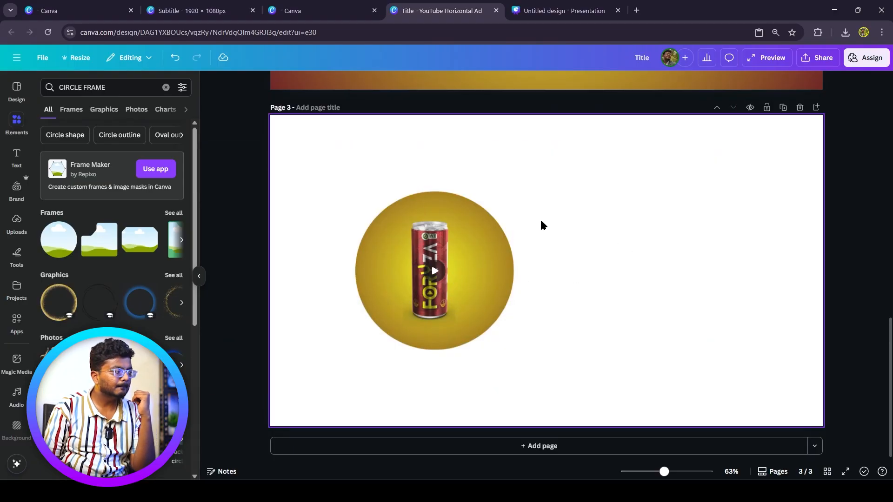
Enlarge the circular can video frame and center it on page 3
click(502, 219)
drag(514, 191, 614, 159)
drag(552, 231, 622, 282)
click(777, 211)
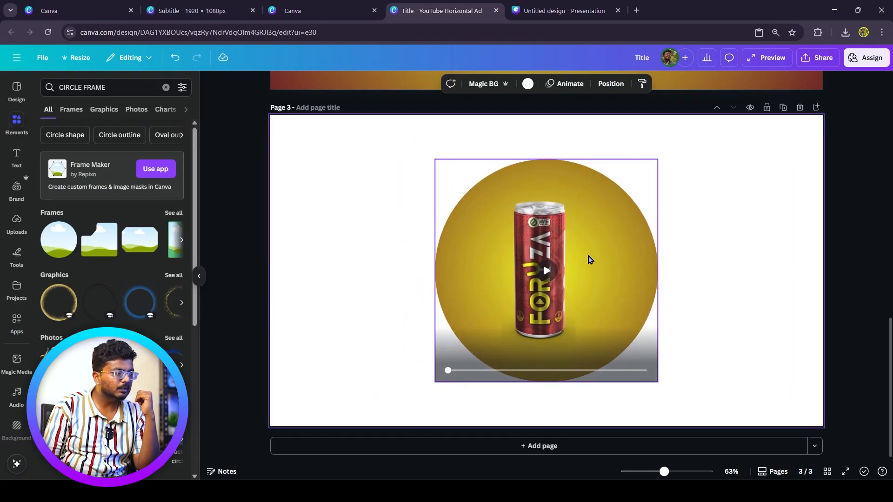
Adjust the crop of the can video so the can is slightly larger inside the circle frame
double_click(588, 258)
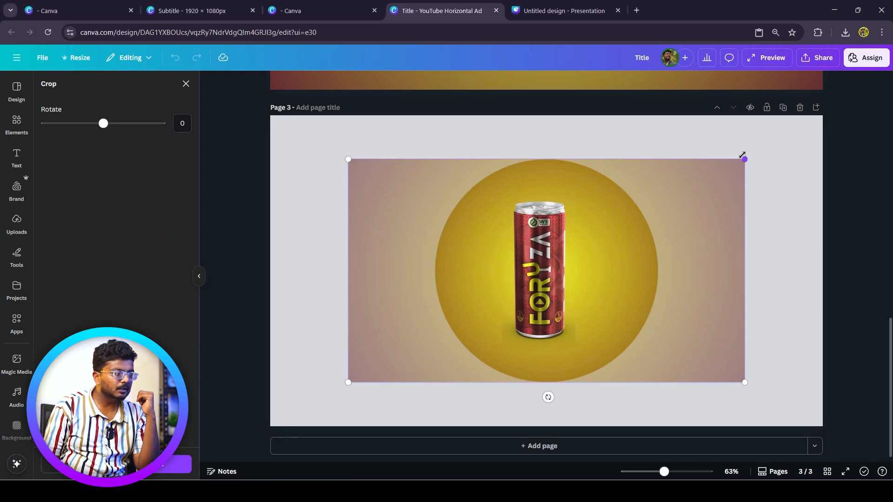
drag(744, 160, 651, 261)
click(862, 272)
click(812, 239)
click(765, 259)
Add a blank page 4 after the circular can page
scroll(761, 255, up, 10)
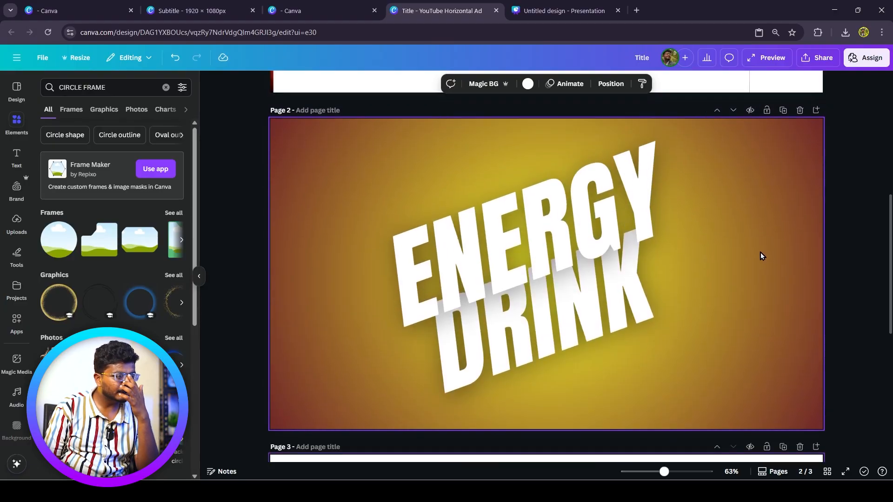
scroll(632, 279, down, 10)
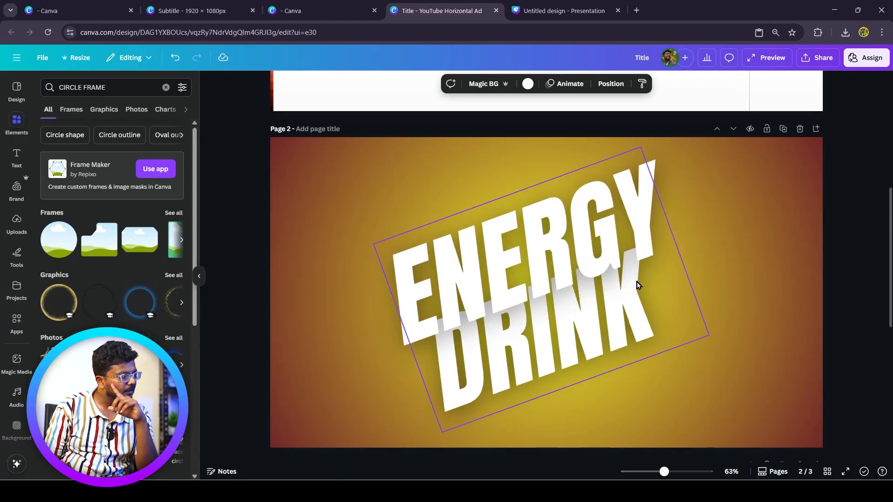
click(576, 445)
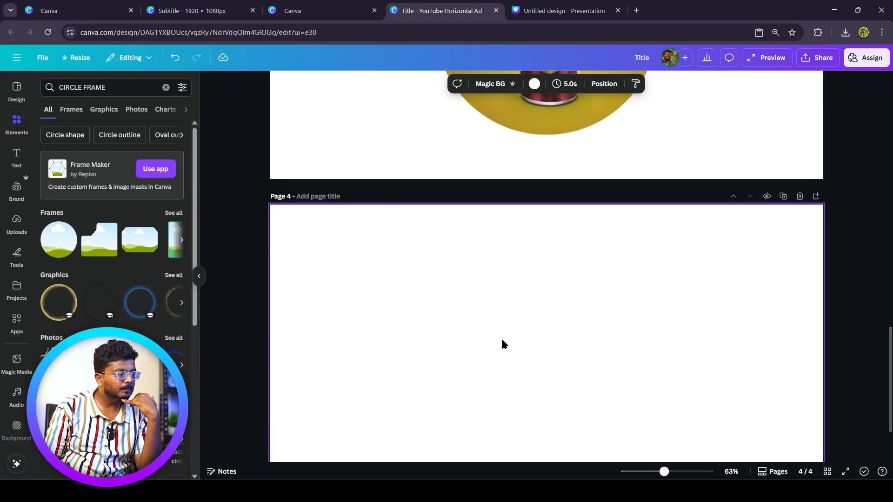
In the Untitled design presentation, move the splash overlay and red smoke background aside on page 1 and lock the background
click(562, 10)
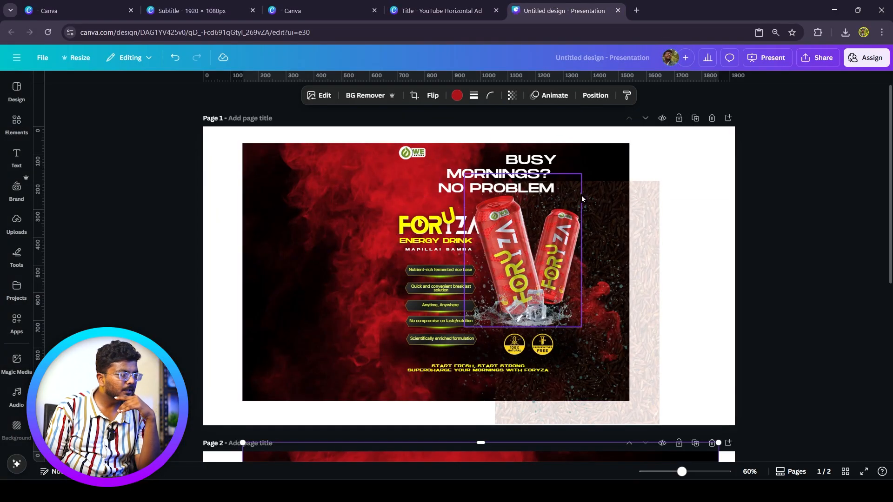
click(610, 192)
drag(611, 192, 677, 201)
mouse_move(354, 212)
mouse_down()
mouse_move(382, 234)
mouse_move(271, 177)
mouse_move(367, 207)
mouse_up()
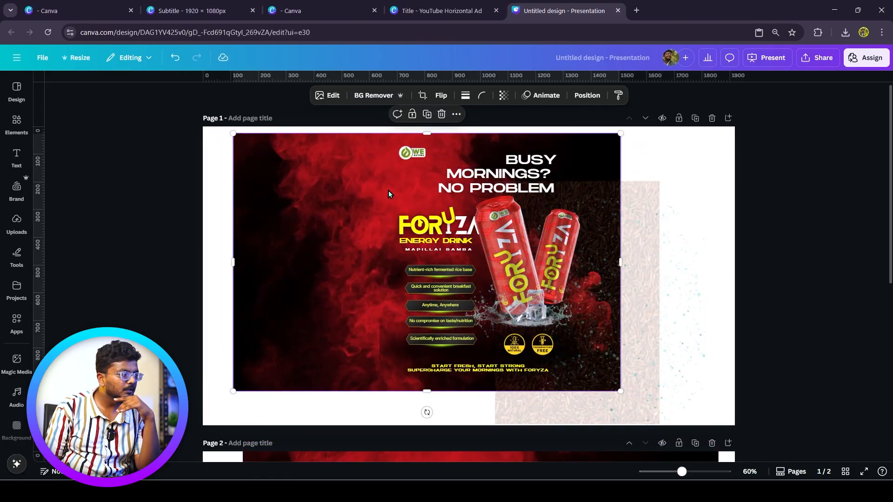
click(408, 119)
Group the FORYZA ENERGY DRINK logo texts on page 1 and copy the group
drag(381, 211, 431, 258)
click(416, 178)
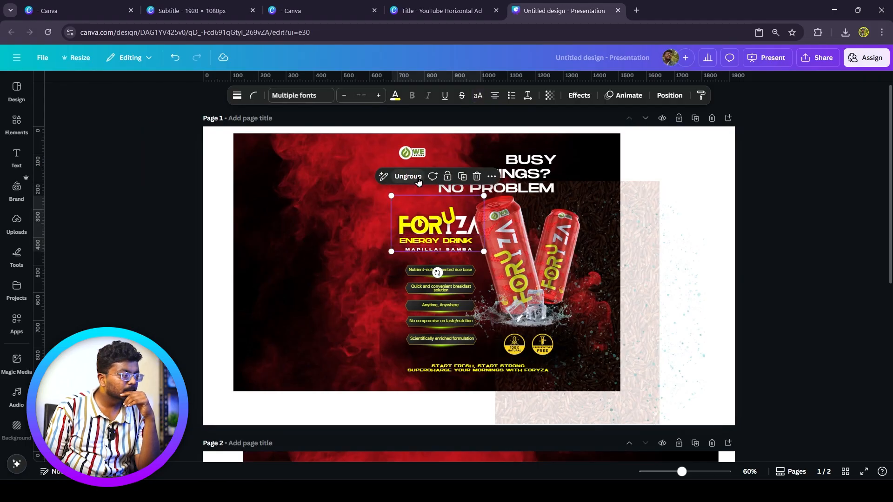
click(492, 180)
click(512, 199)
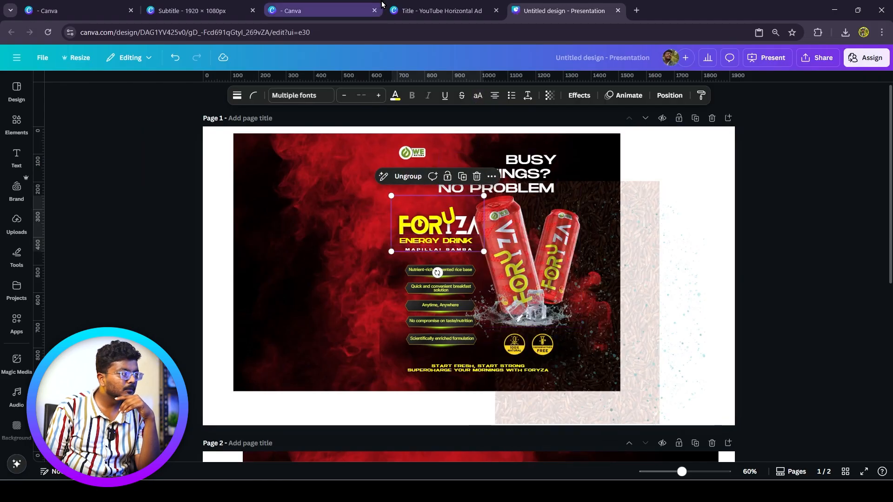
Paste the FORYZA ENERGY DRINK logo group onto page 4 of the Title ad, enlarge it and move it near the page center
click(439, 10)
right_click(484, 258)
click(517, 299)
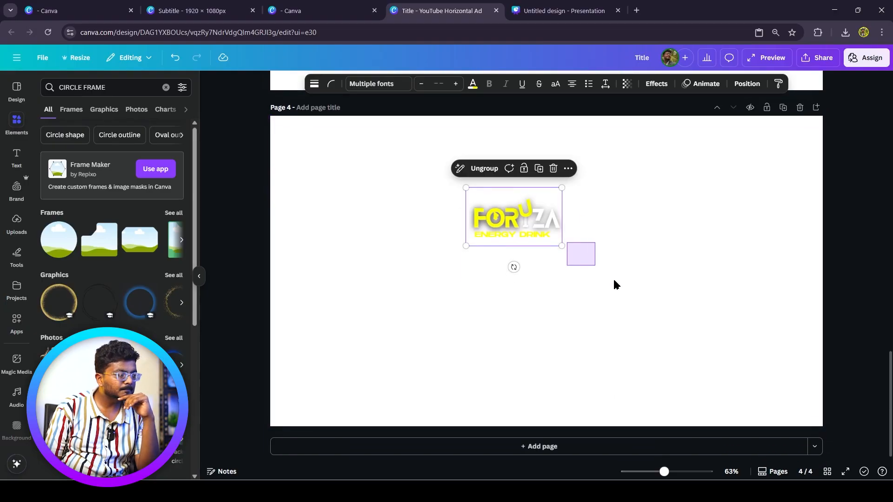
drag(607, 278, 687, 330)
click(560, 246)
drag(559, 245, 647, 299)
drag(592, 265, 556, 281)
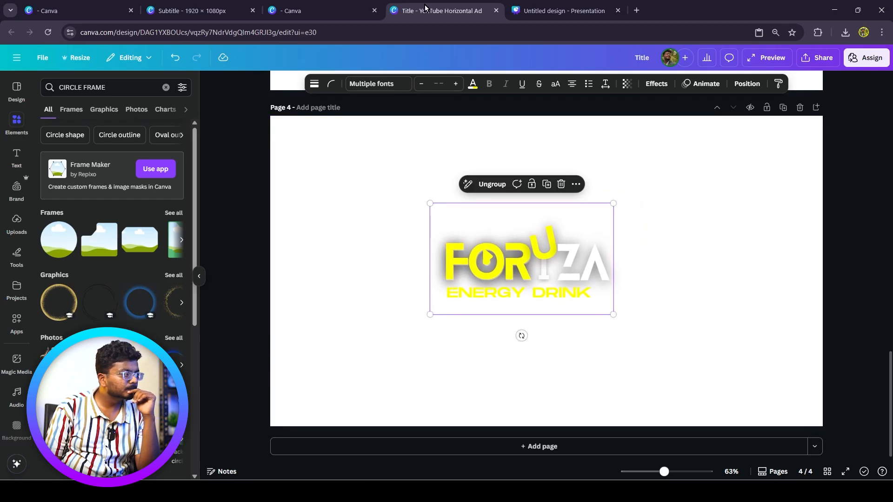
Switch to the Subtitle design and copy the tilted FORYZA can image beside the red logo box
click(583, 6)
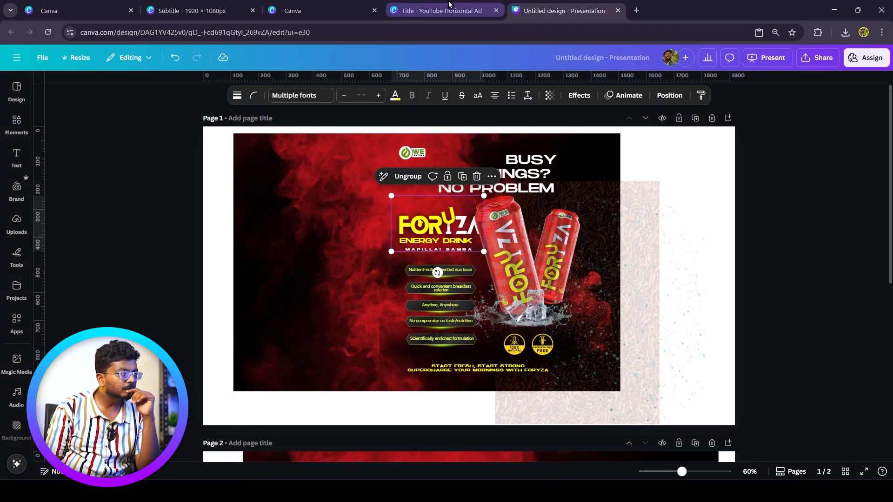
click(307, 11)
click(200, 10)
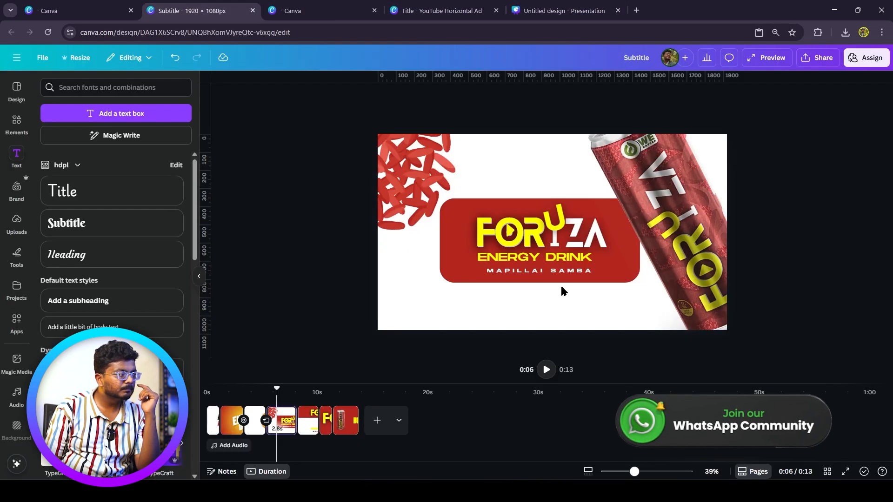
click(688, 233)
right_click(684, 137)
click(737, 154)
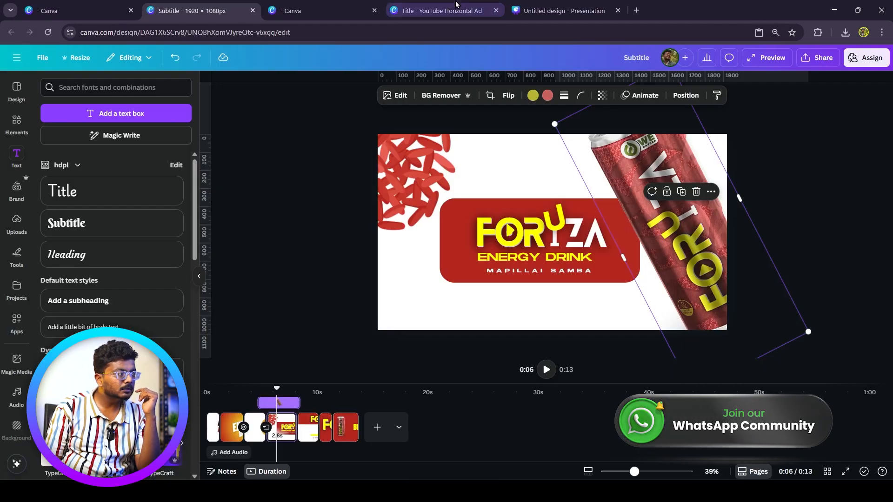
Paste the tilted can onto page 4 of the Title ad, resize it and position it partly beyond the page's right edge
click(442, 10)
right_click(279, 212)
click(339, 261)
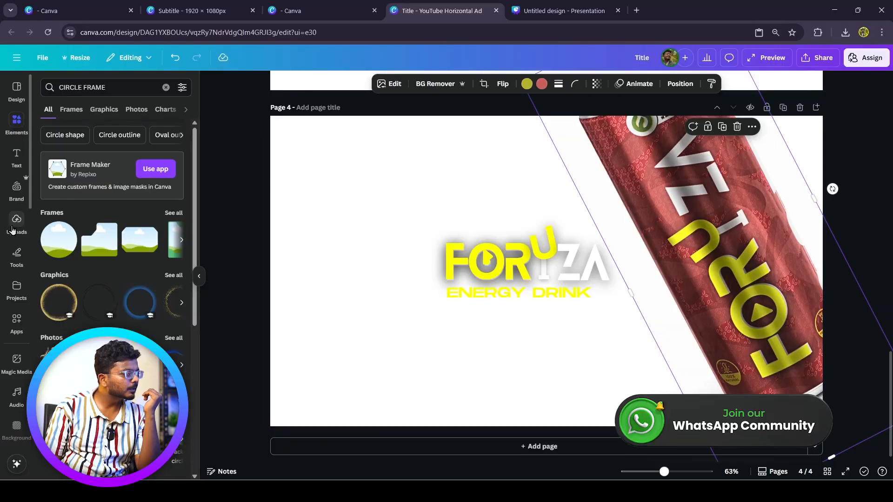
drag(632, 271, 511, 279)
drag(794, 399, 737, 338)
drag(599, 281, 858, 387)
drag(804, 312, 791, 309)
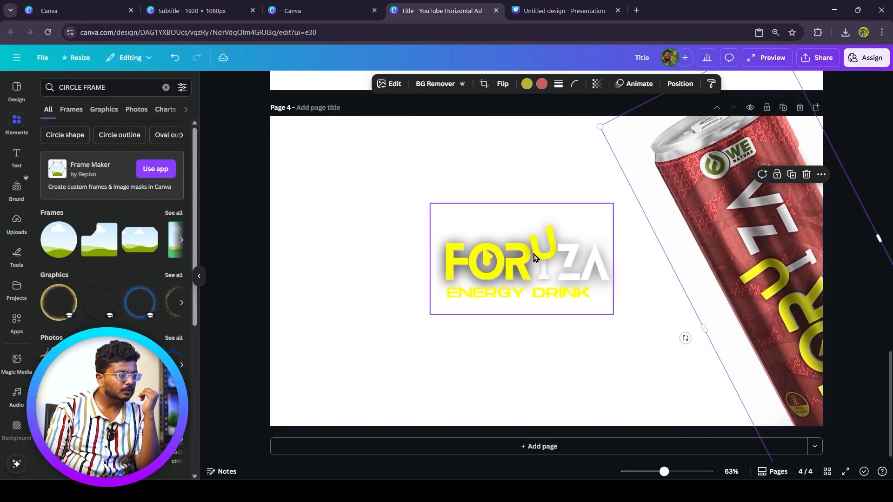
click(393, 209)
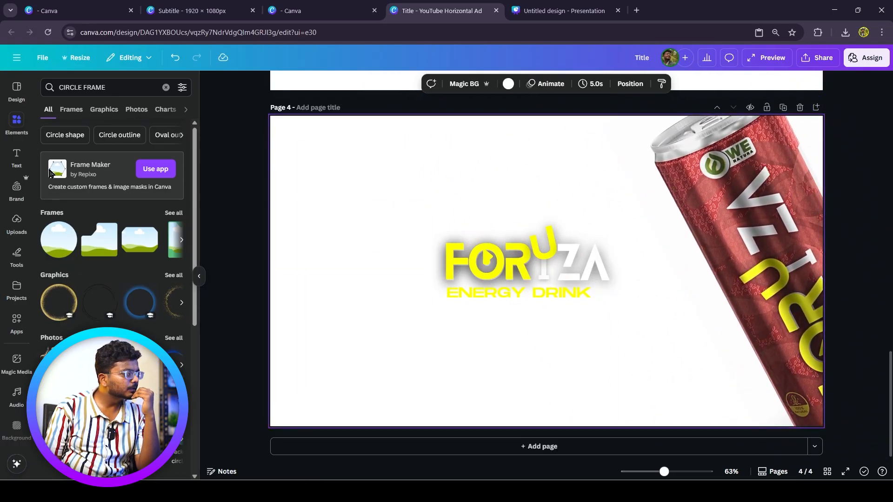
Search elements for RED RICE and place the red grains graphic partly cropped in the upper left corner of page 4
click(166, 87)
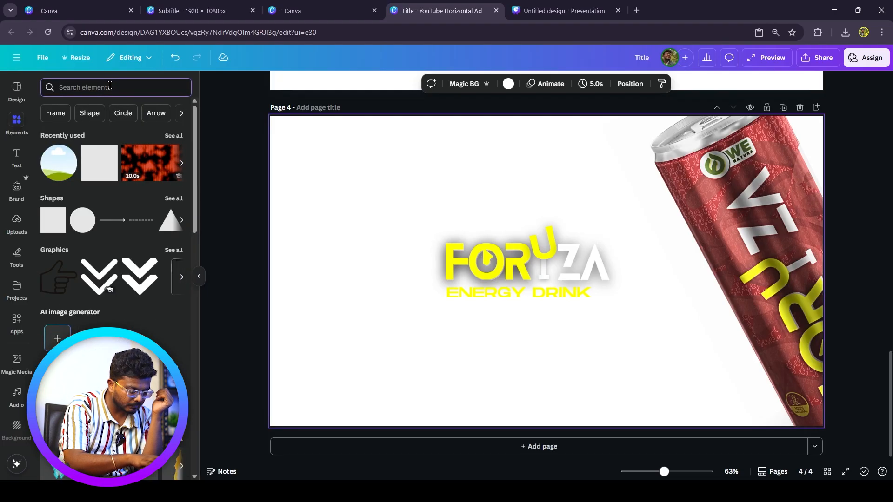
text(RED)
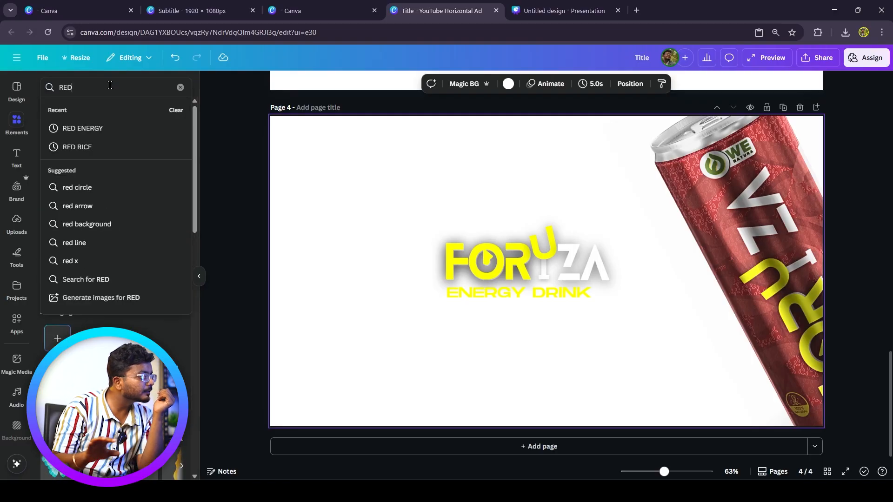
click(119, 146)
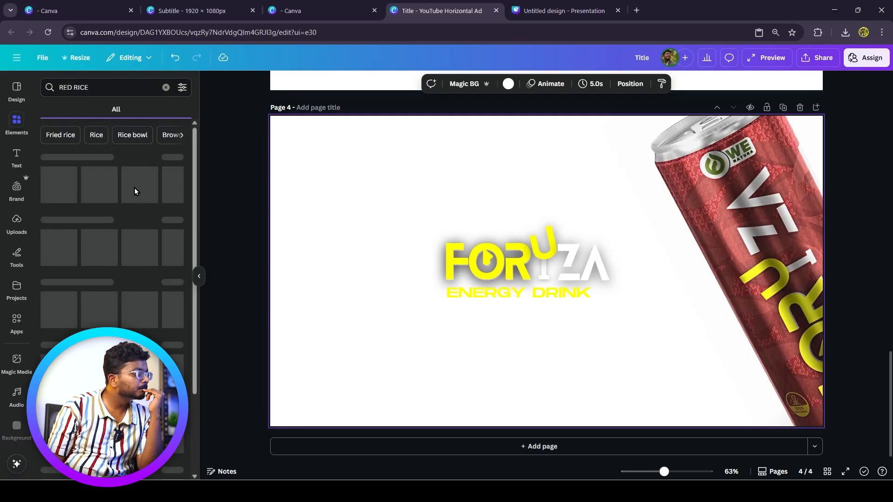
click(99, 184)
drag(524, 249, 272, 100)
drag(353, 181, 385, 202)
click(508, 139)
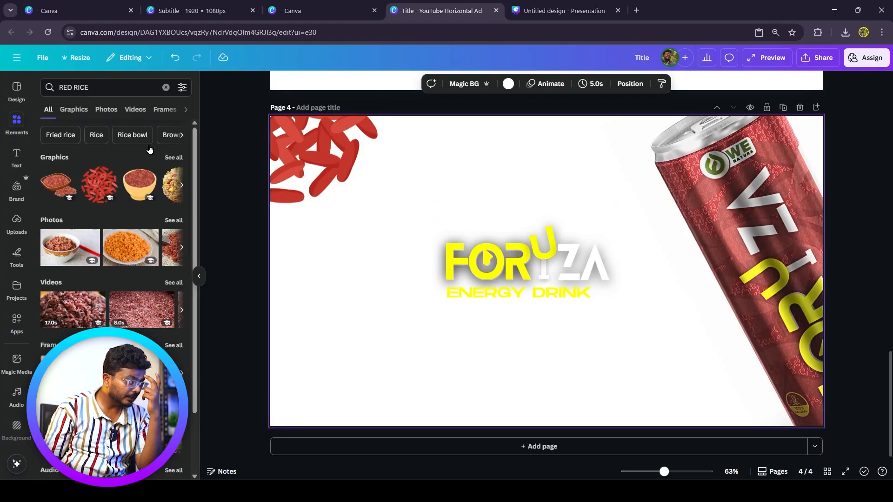
Add a square shape to page 4 and stretch it into a wide red rectangle covering the logo
click(165, 88)
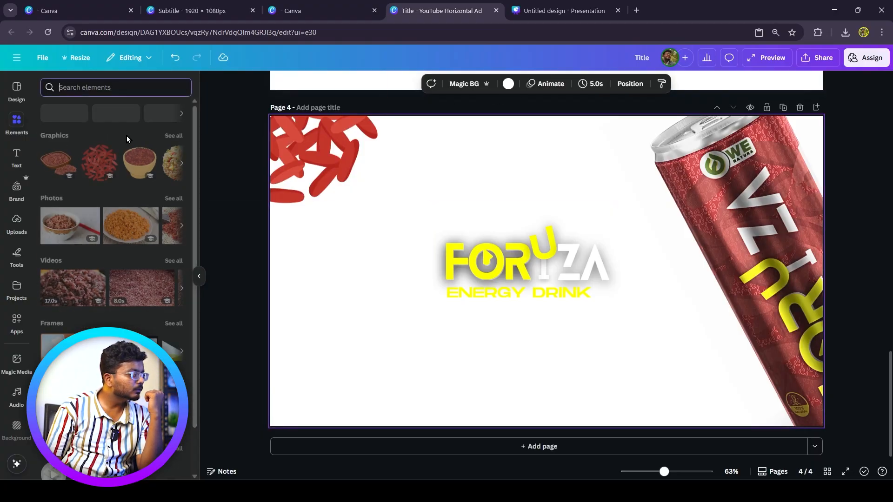
click(59, 230)
drag(510, 283, 627, 280)
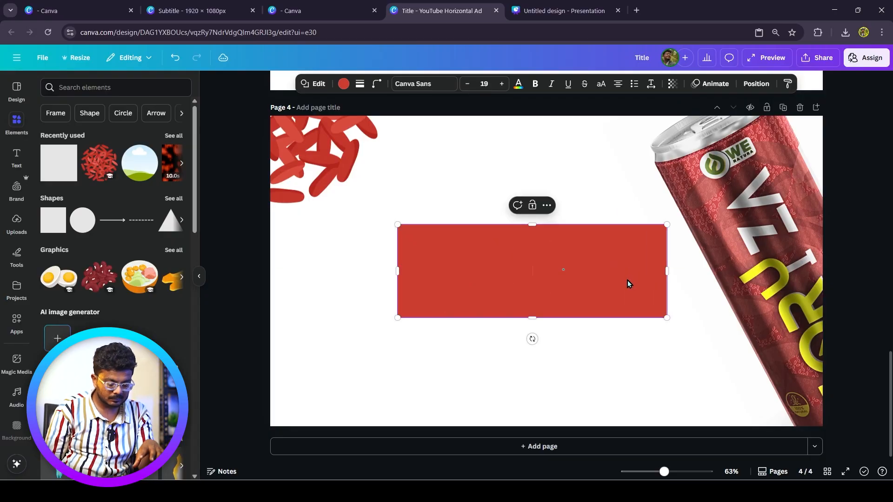
Move the red rectangle's layer beneath the FORYZA logo group and resize the rectangle to frame the logo
click(547, 206)
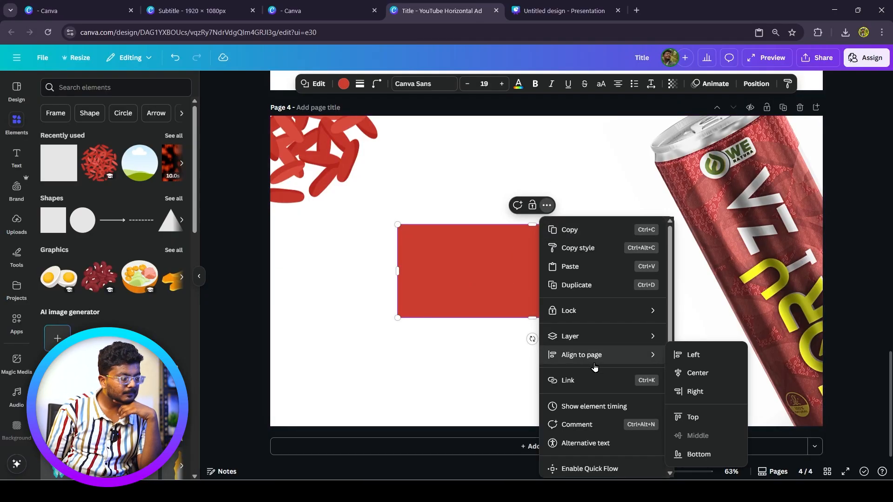
mouse_move(590, 333)
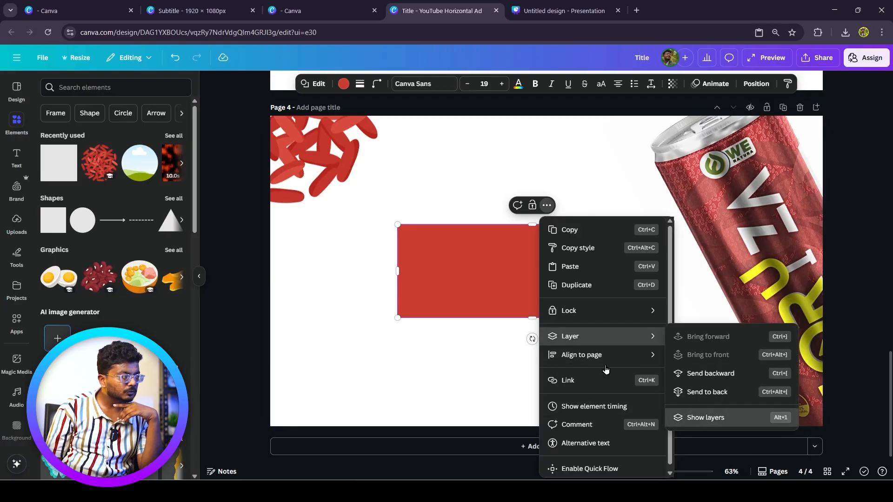
click(706, 417)
drag(147, 162, 152, 254)
drag(639, 254, 633, 251)
drag(526, 315, 526, 333)
drag(645, 310, 646, 304)
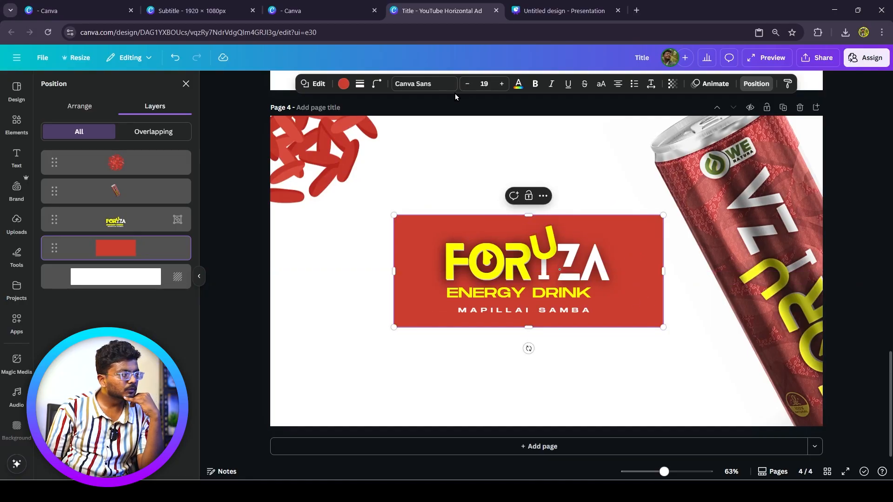
Set the red rectangle's corner rounding to 49 and shift it slightly downward behind the logo
click(372, 87)
drag(329, 122, 338, 122)
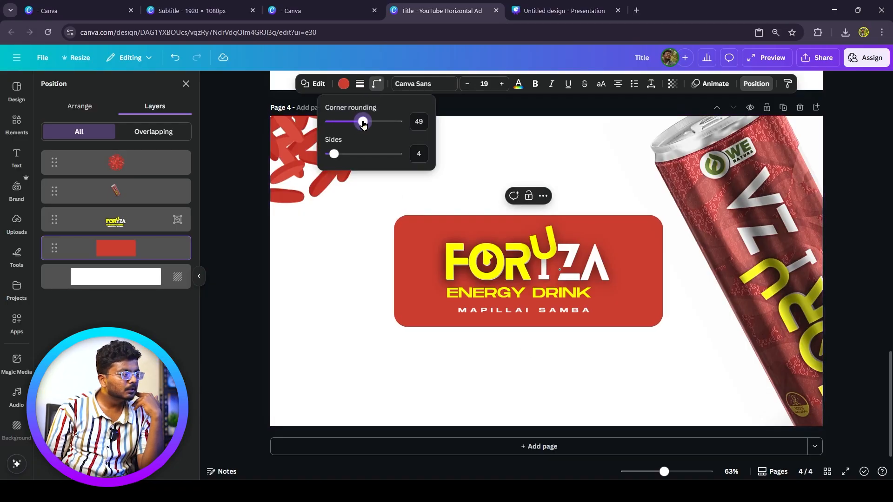
click(369, 261)
click(650, 248)
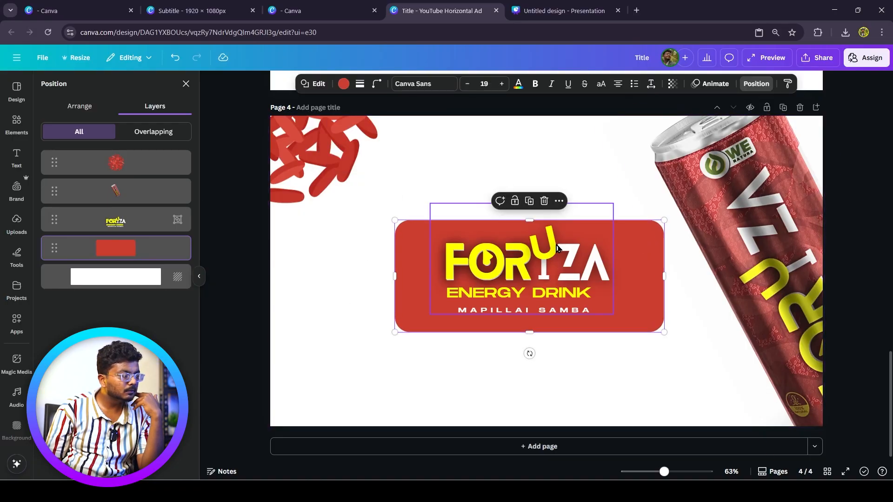
Ungroup the FORYZA logo and center the play triangle inside the letter O
click(490, 227)
click(517, 183)
click(459, 179)
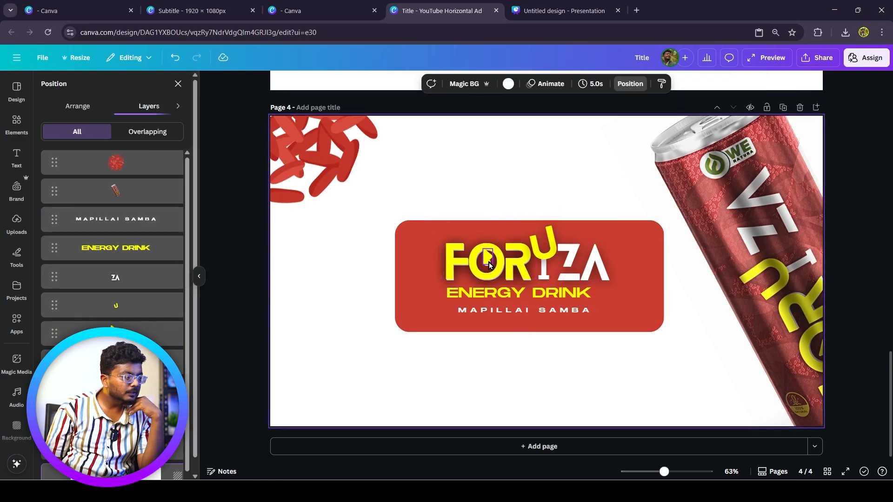
click(489, 260)
drag(494, 280, 495, 285)
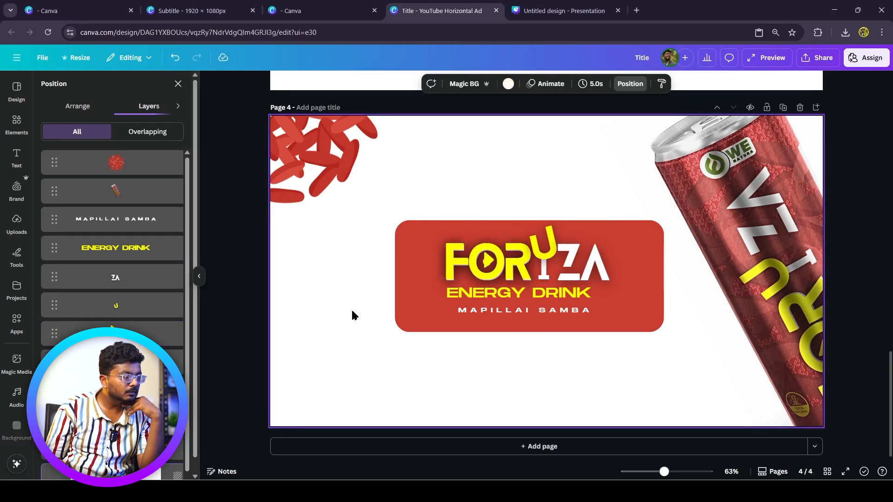
Shift the MAPILLAI SAMBA text slightly left beneath ENERGY DRINK and close the layer list
click(565, 315)
click(659, 331)
scroll(657, 251, up, 1)
scroll(657, 252, down, 1)
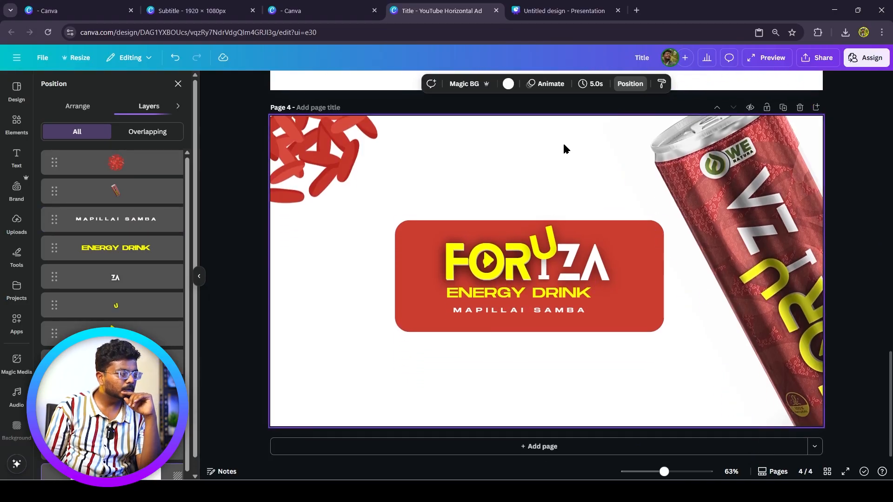
click(199, 276)
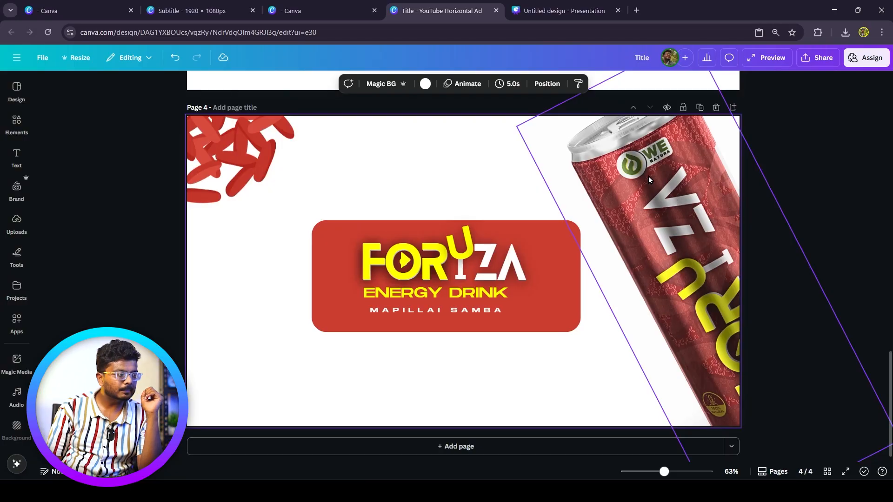
Duplicate page 4, then shrink the can on the copy, rotate it upright and place it partly off the lower right corner
click(699, 108)
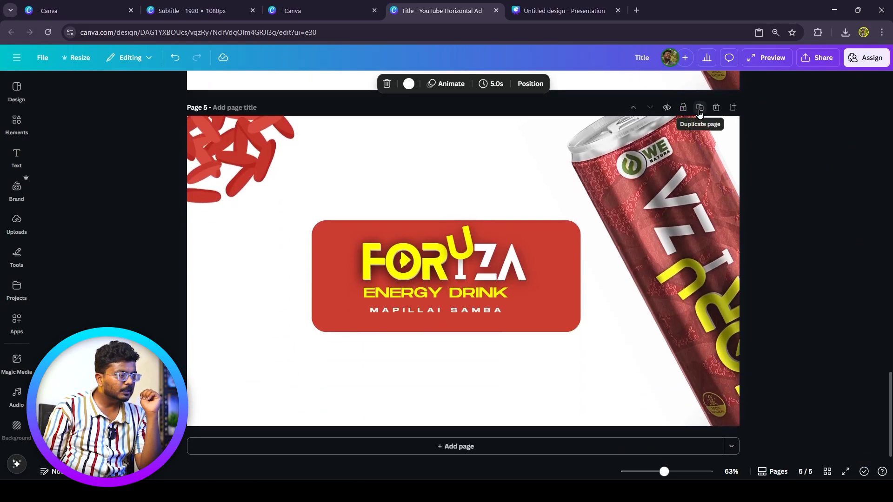
click(671, 238)
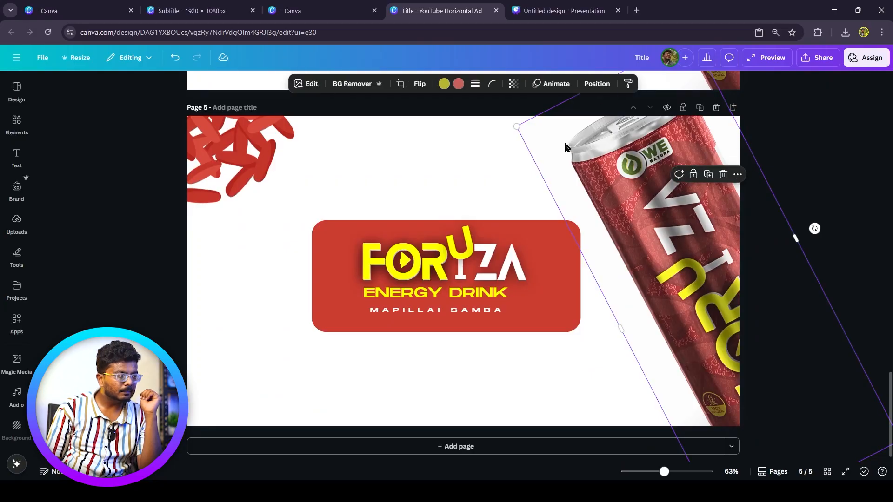
drag(514, 123, 461, 212)
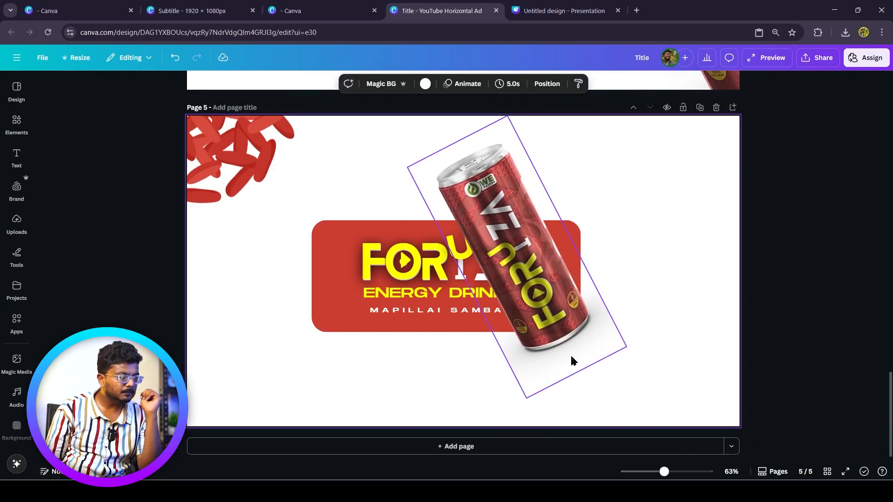
drag(585, 390, 522, 369)
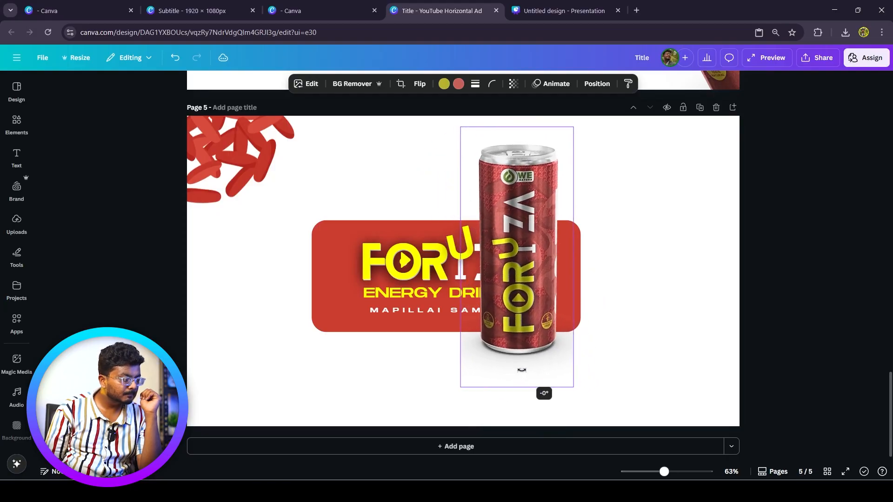
drag(556, 156, 496, 246)
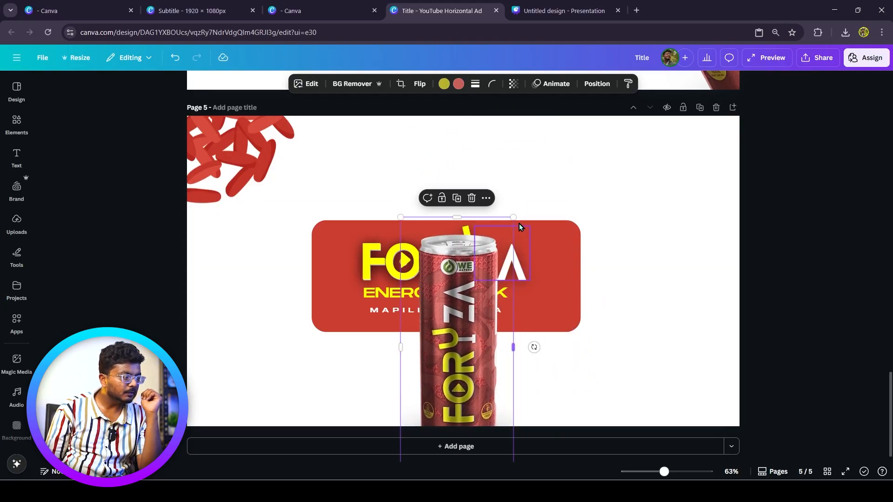
drag(513, 217, 515, 214)
drag(449, 314, 714, 342)
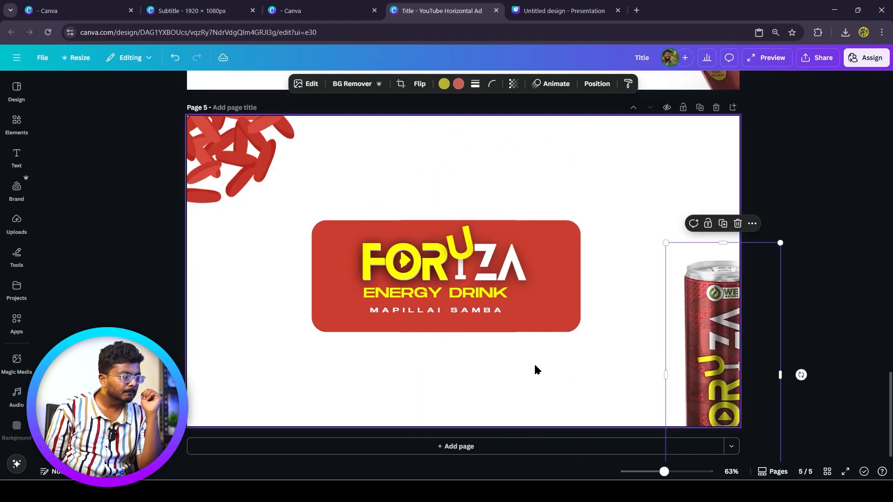
Move the red rectangle and logo texts together to the top of page 5 and enlarge them across the page
click(416, 234)
drag(520, 278, 522, 181)
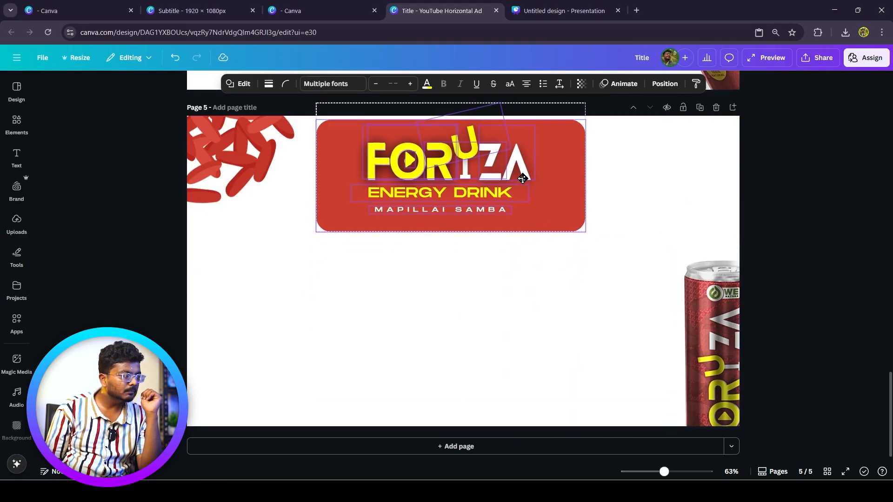
drag(584, 239, 736, 310)
drag(613, 248, 568, 202)
Move the red rice graphic off page 5 and stretch the red rectangle across the full page width, trimming its bottom edge
click(211, 157)
drag(223, 170, 117, 123)
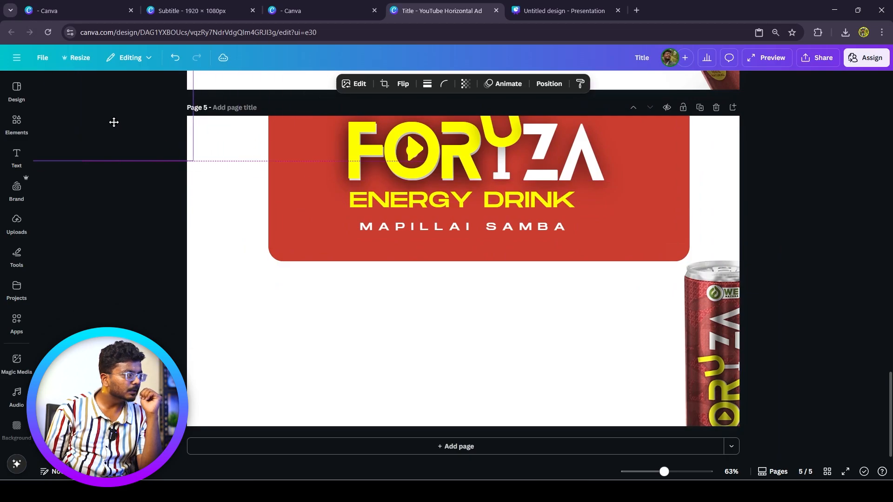
click(494, 253)
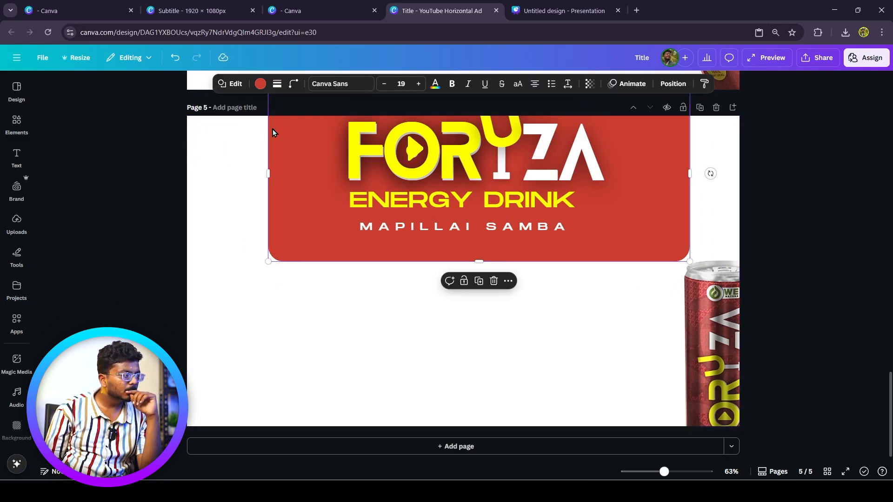
drag(272, 166, 149, 174)
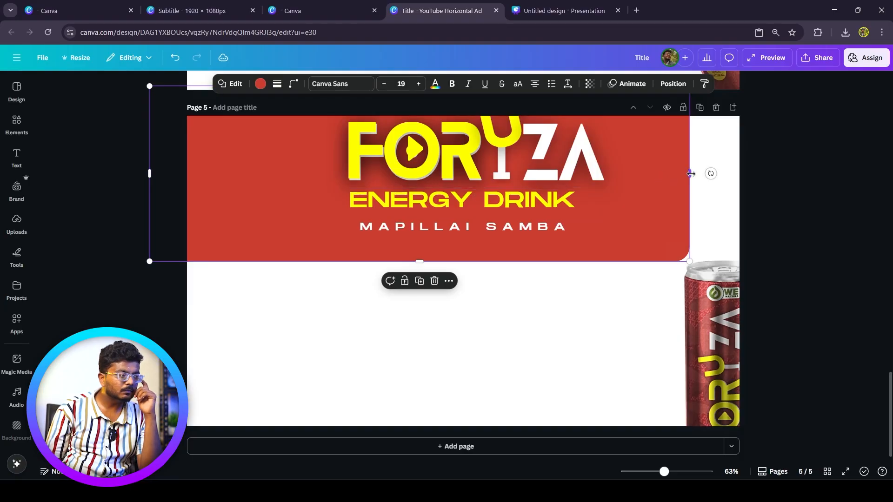
drag(690, 173, 780, 174)
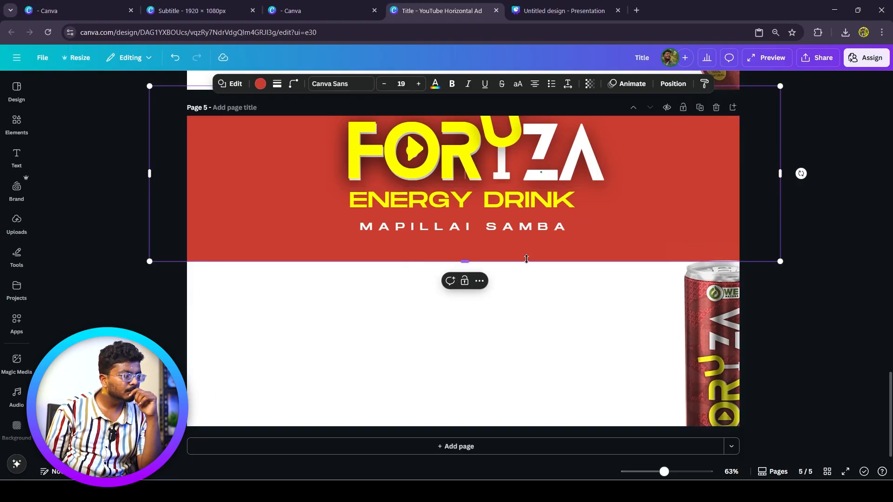
drag(527, 258, 527, 250)
Re-center the play triangle inside the O of the enlarged FORYZA logo on page 5
click(409, 149)
drag(409, 150, 411, 151)
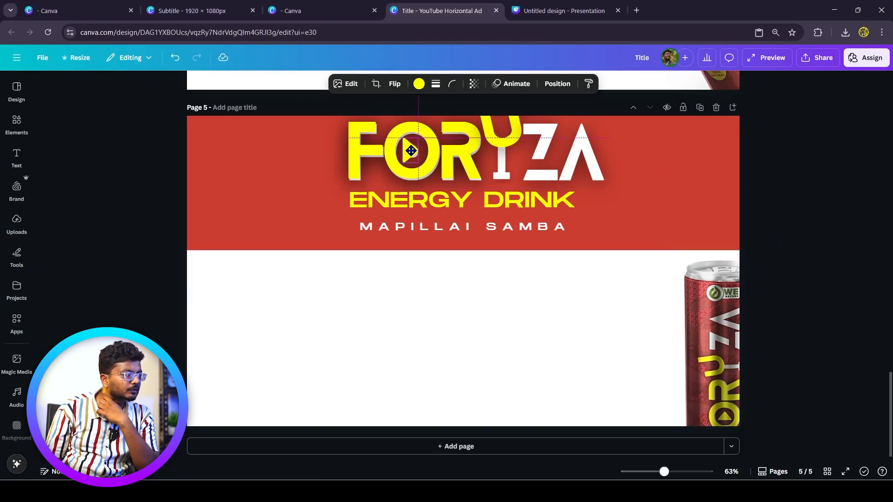
scroll(538, 145, up, 6)
scroll(507, 165, down, 6)
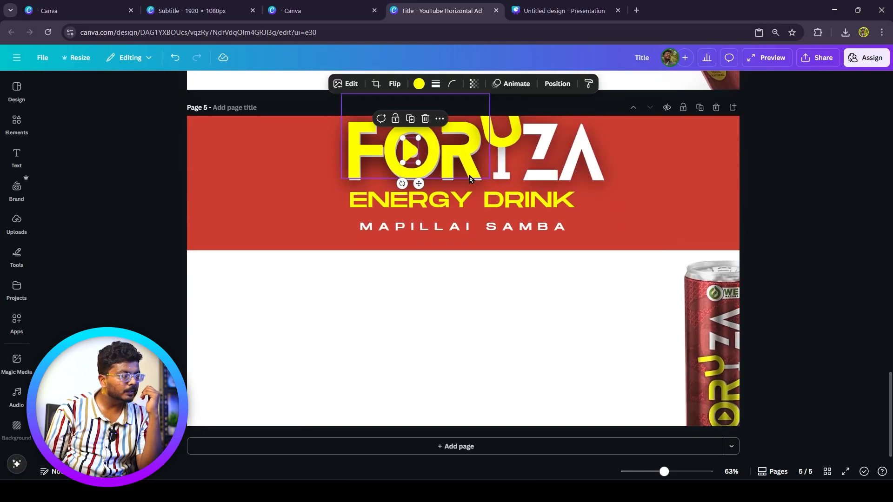
drag(409, 149, 417, 149)
click(456, 299)
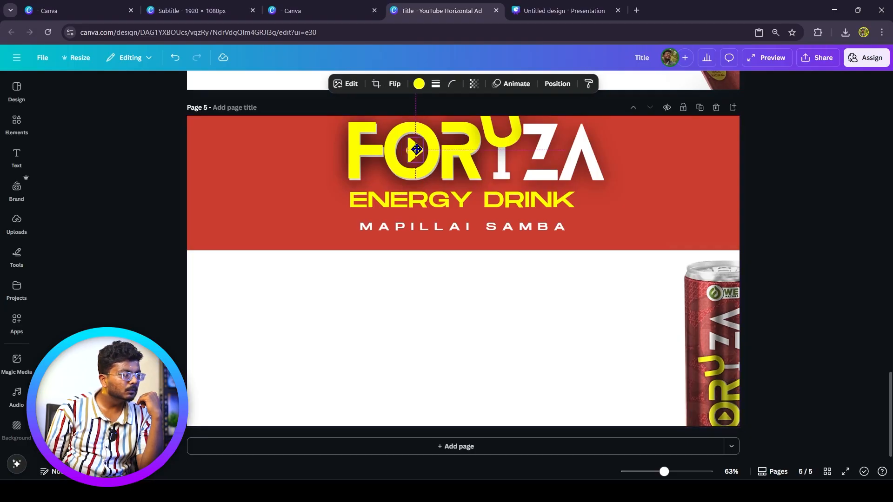
Move the can to the horizontal center of page 5, enlarge it and place it standing in front of the logo texts
click(438, 295)
drag(703, 325, 439, 277)
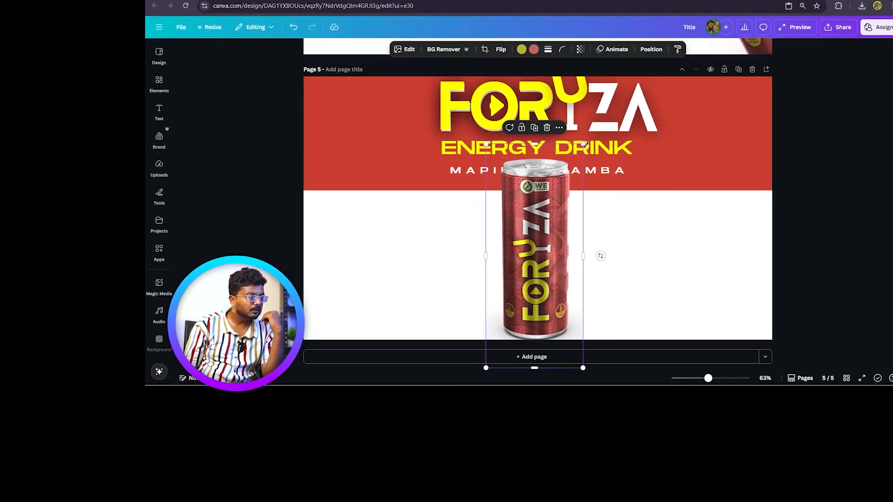
drag(516, 195, 619, 158)
drag(442, 275, 432, 306)
drag(546, 207, 547, 202)
click(663, 209)
scroll(658, 204, up, 2)
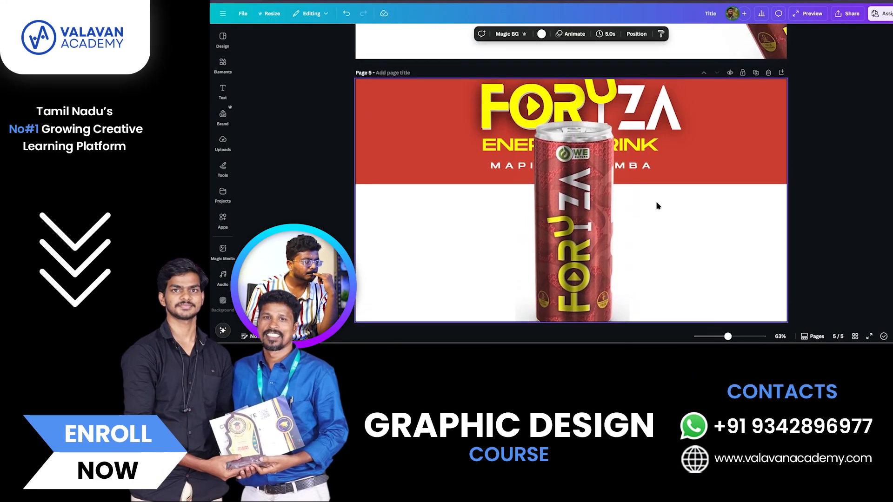
scroll(658, 206, down, 2)
Shift the logo texts, red rectangle and can down together on page 5 so the whole FORYZA logo fits on the page
drag(696, 195, 679, 113)
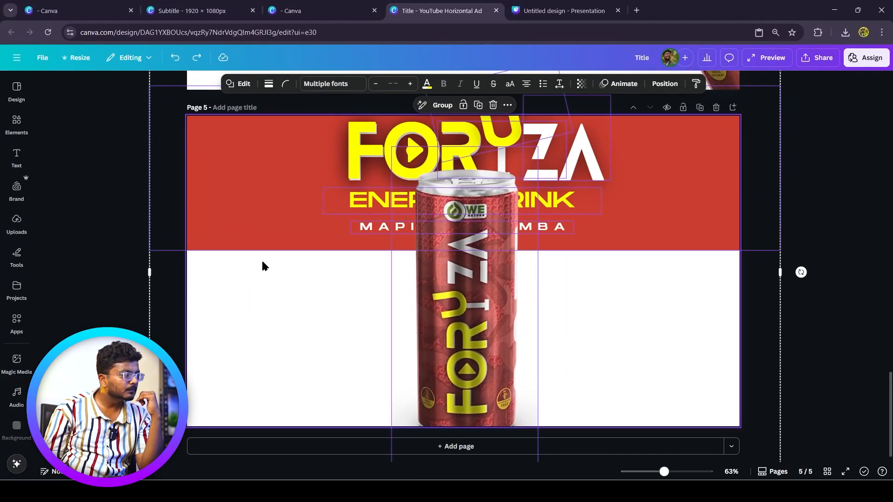
click(516, 197)
drag(393, 294, 575, 345)
drag(191, 337, 570, 92)
drag(479, 165, 479, 190)
click(667, 341)
drag(667, 345, 492, 315)
Adjust the red rice graphic on page 4 so that more of it shows in the upper left corner
scroll(680, 299, up, 5)
scroll(681, 298, up, 5)
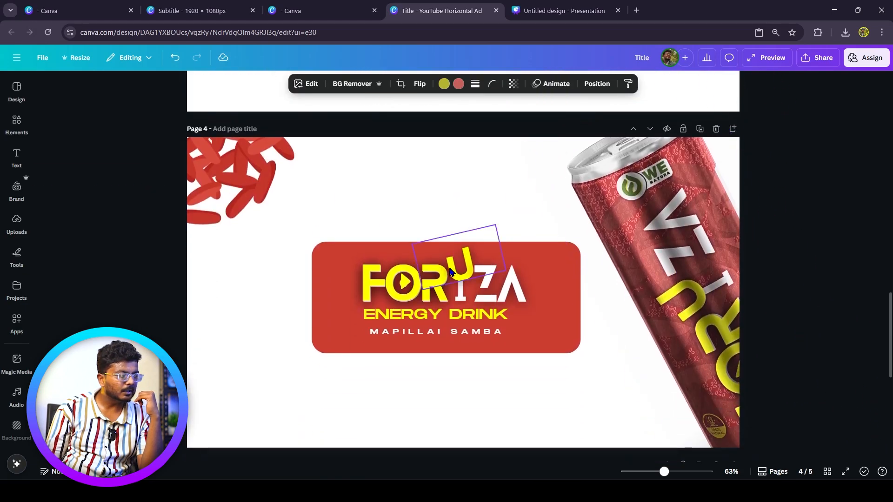
scroll(682, 305, down, 10)
scroll(584, 244, up, 10)
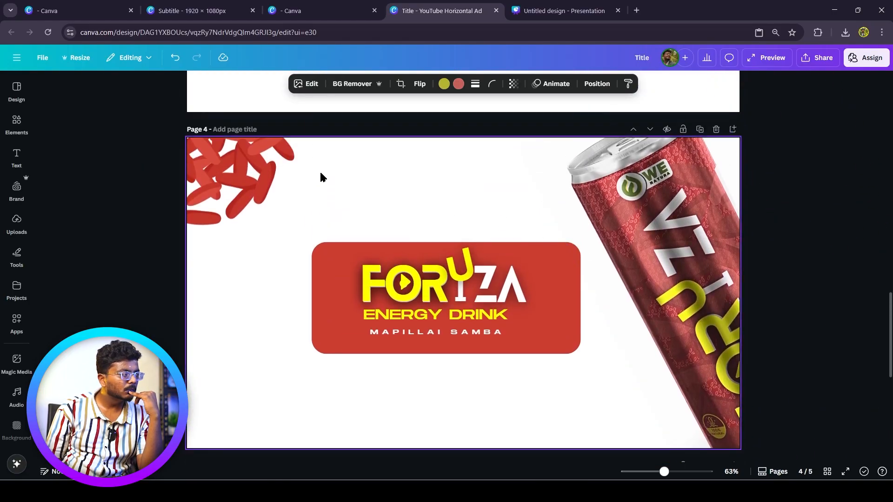
drag(321, 177, 93, 74)
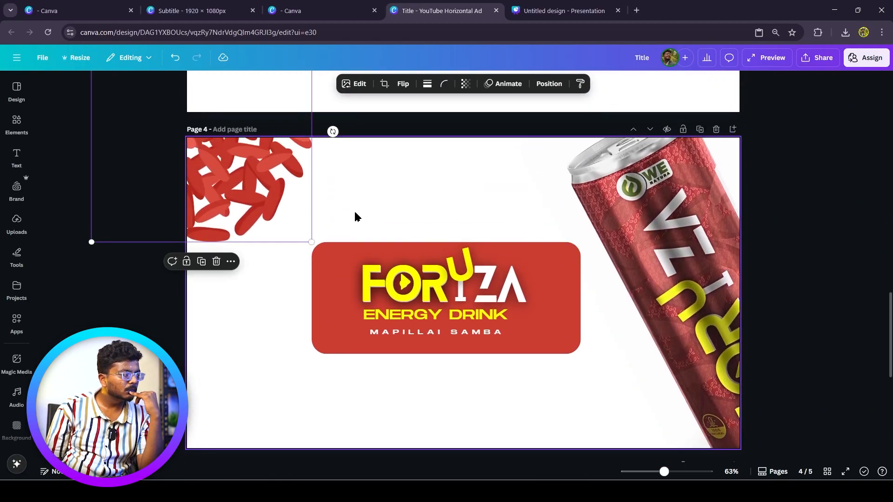
click(355, 215)
Duplicate page 5, then shrink the can on the copy and place it at the left side of page 6
scroll(687, 266, down, 8)
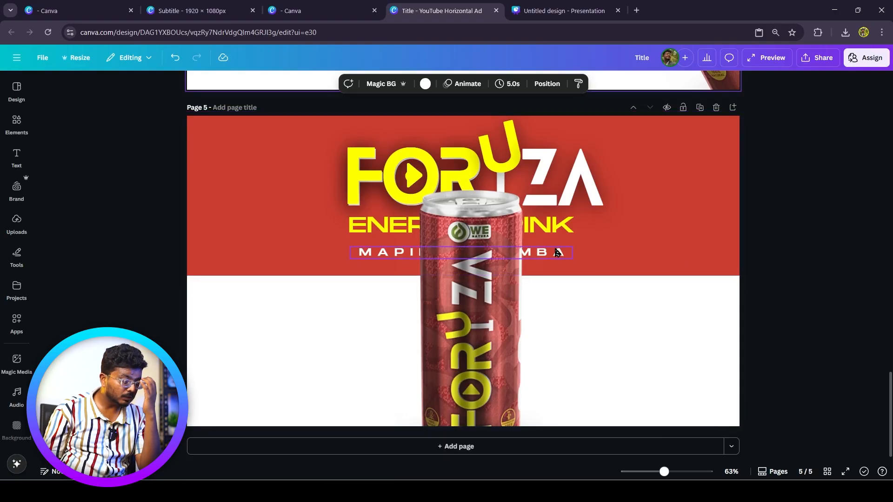
click(700, 108)
click(506, 291)
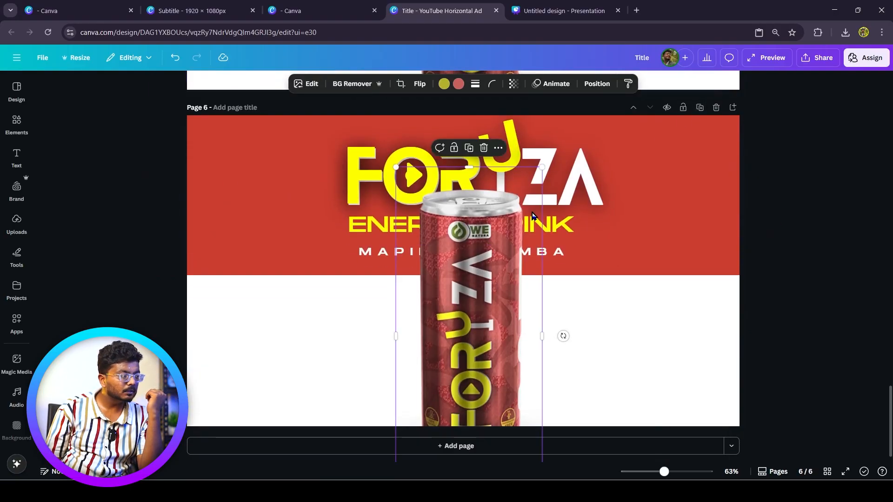
drag(541, 168, 496, 232)
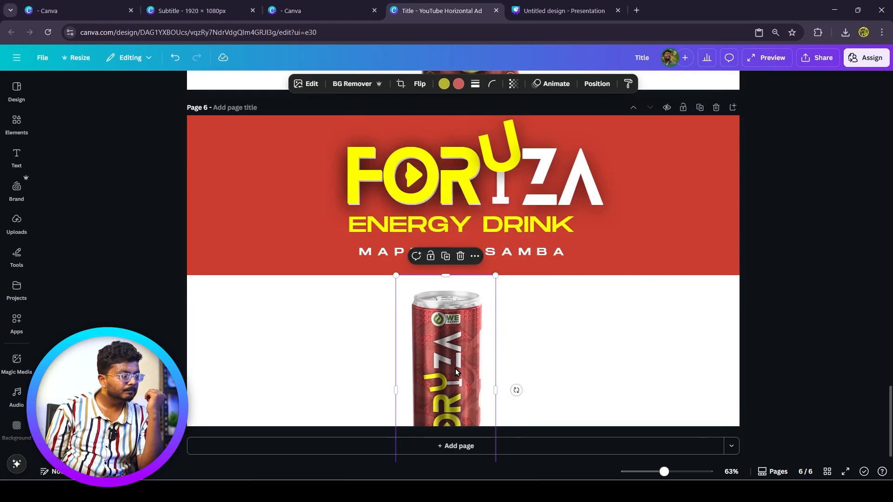
drag(457, 369, 278, 318)
Lock the red rectangle behind the logo on page 6
click(339, 149)
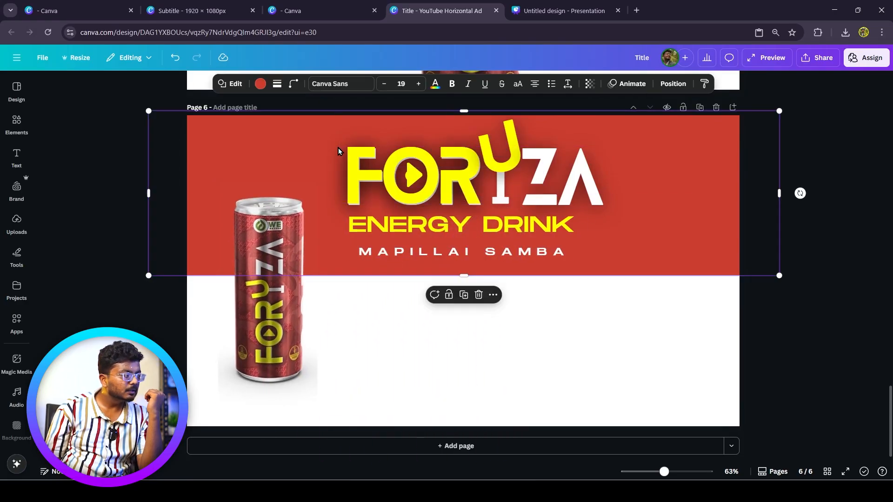
click(449, 299)
drag(312, 159, 550, 282)
drag(524, 224, 609, 342)
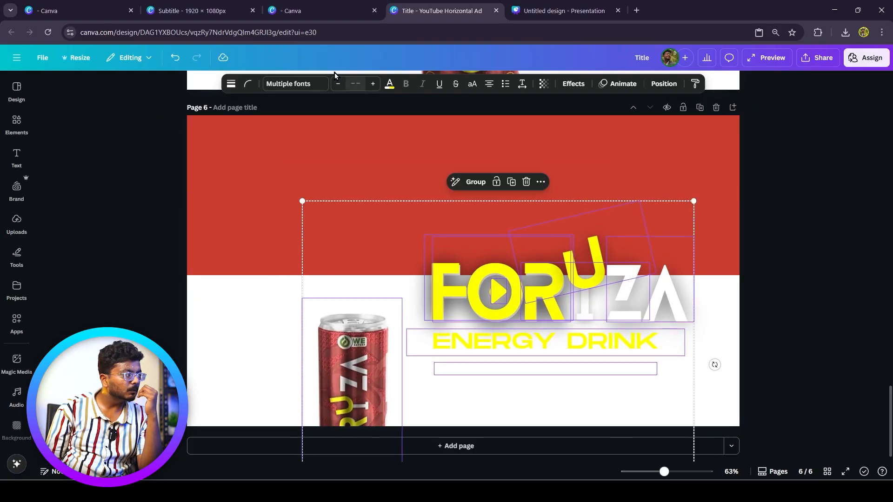
click(175, 58)
Group the logo texts with the play triangle on page 6, shrink the group and move it into the upper right corner
click(679, 204)
drag(655, 255, 378, 135)
click(444, 277)
drag(472, 228, 519, 244)
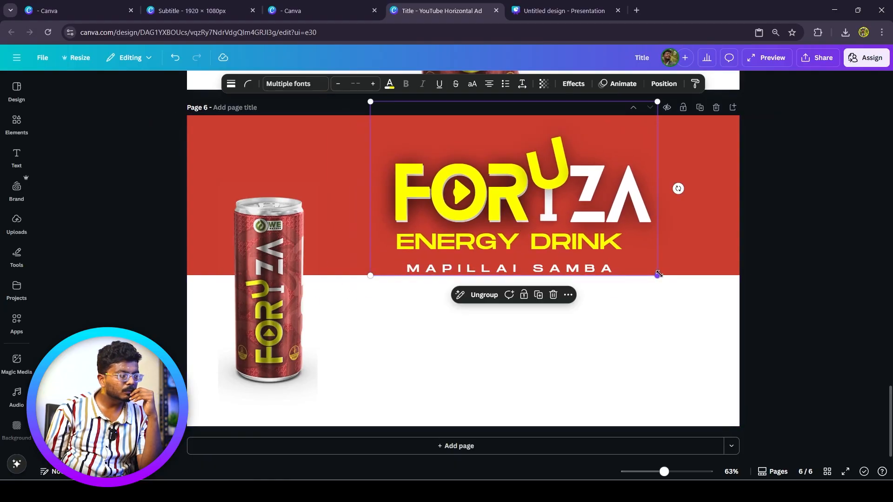
drag(657, 276, 532, 199)
drag(486, 165, 690, 164)
Unlock the red rectangle, stretch it down to cover all of page 6, and nudge the logo group slightly lower
click(530, 272)
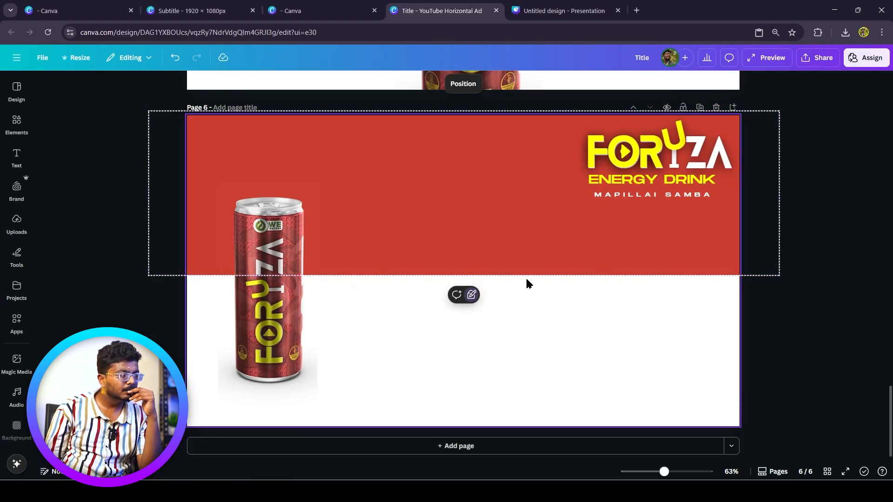
drag(494, 274, 540, 423)
click(831, 247)
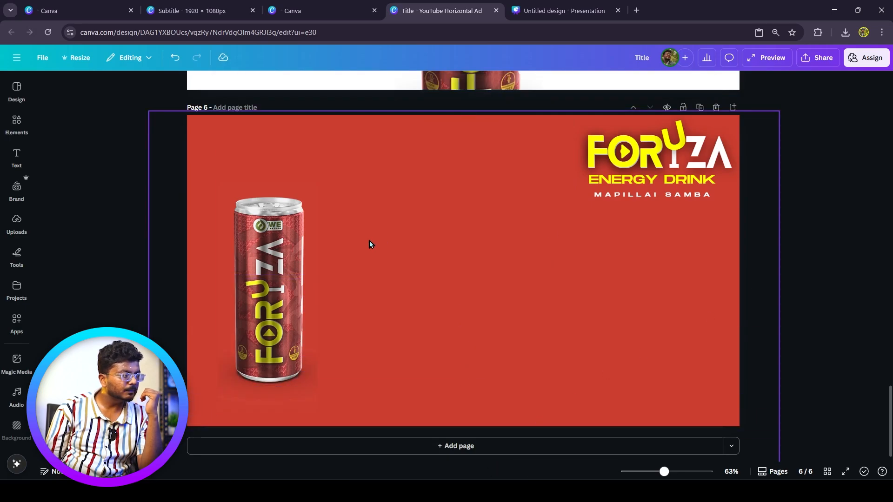
drag(646, 159, 648, 169)
Review the pages back to page 1, open the page timeline and play the video through to the circular can scene
scroll(746, 202, up, 9)
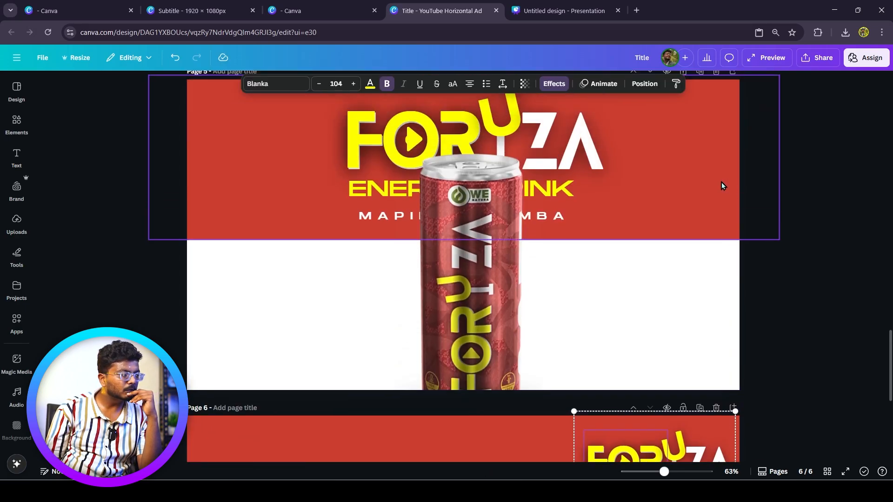
scroll(503, 258, down, 9)
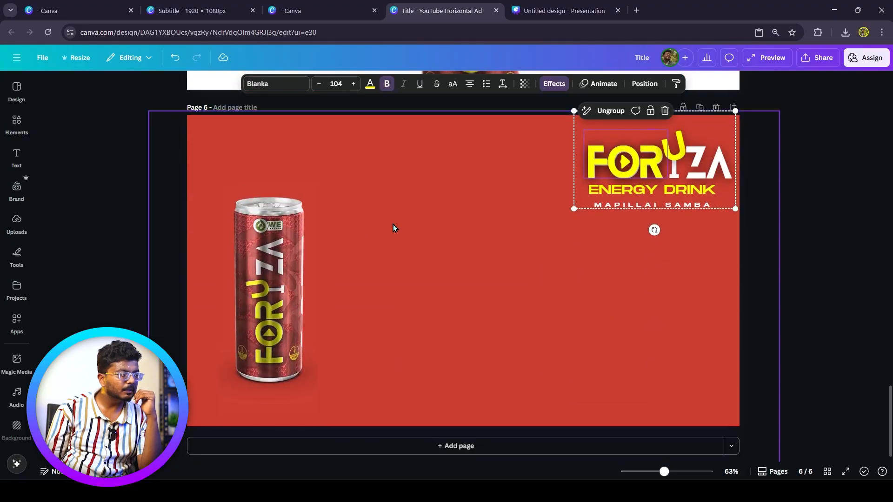
scroll(484, 269, up, 20)
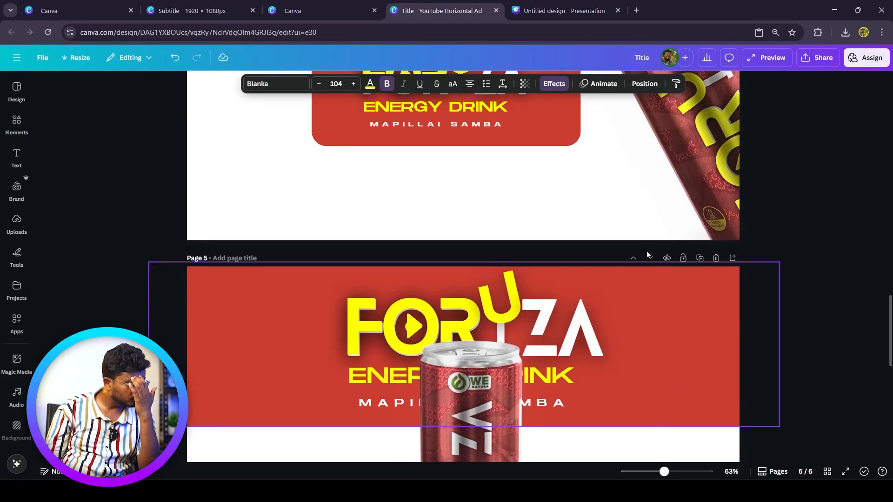
scroll(638, 240, up, 7)
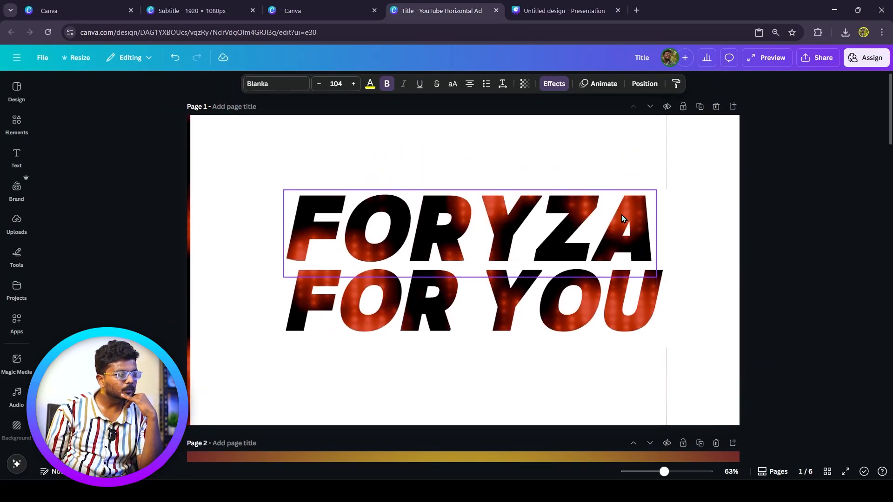
scroll(616, 296, down, 1)
scroll(691, 403, up, 2)
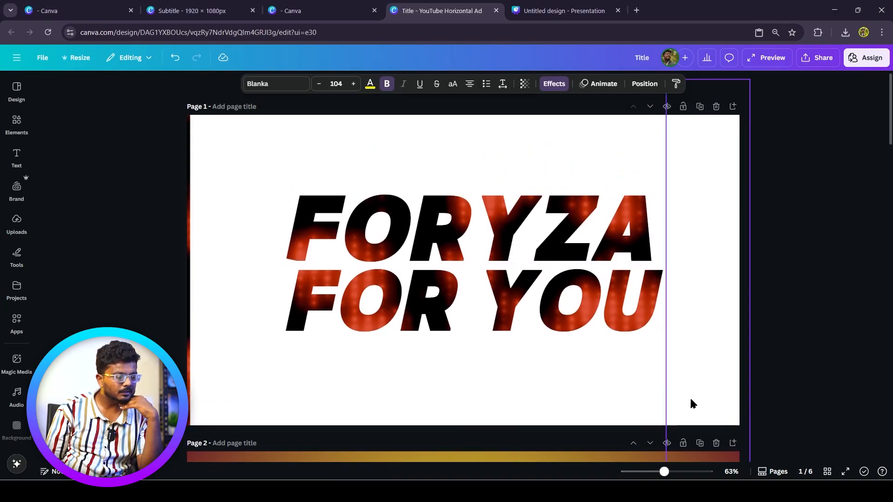
click(766, 473)
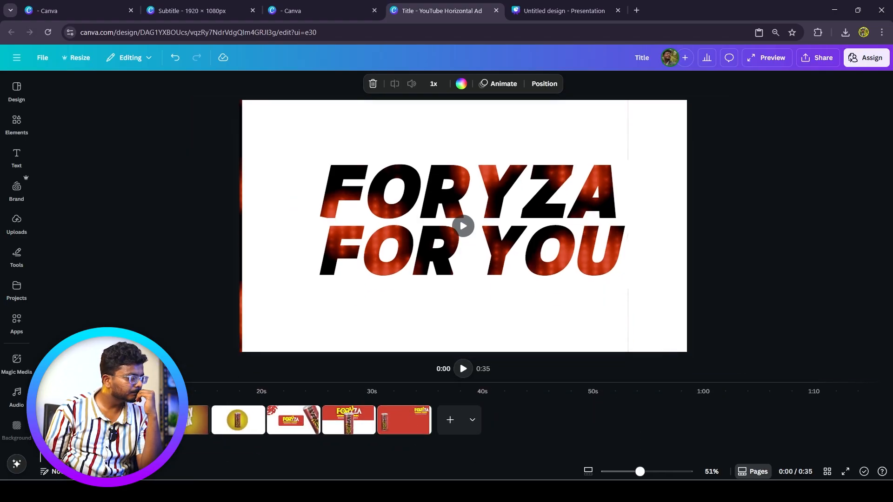
click(174, 420)
click(128, 420)
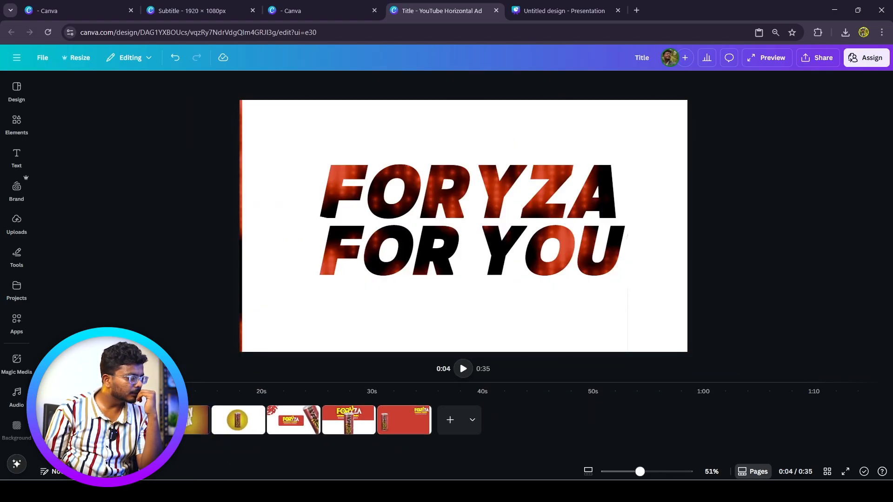
key(space)
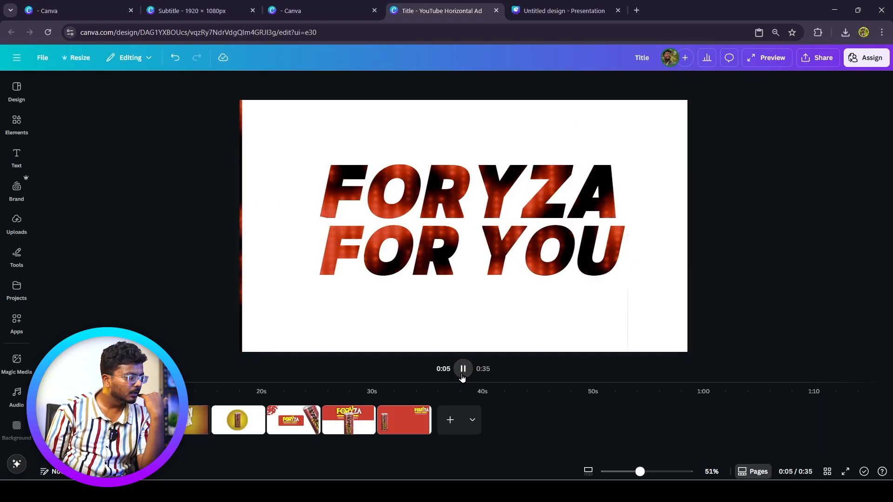
key(space)
key(space)
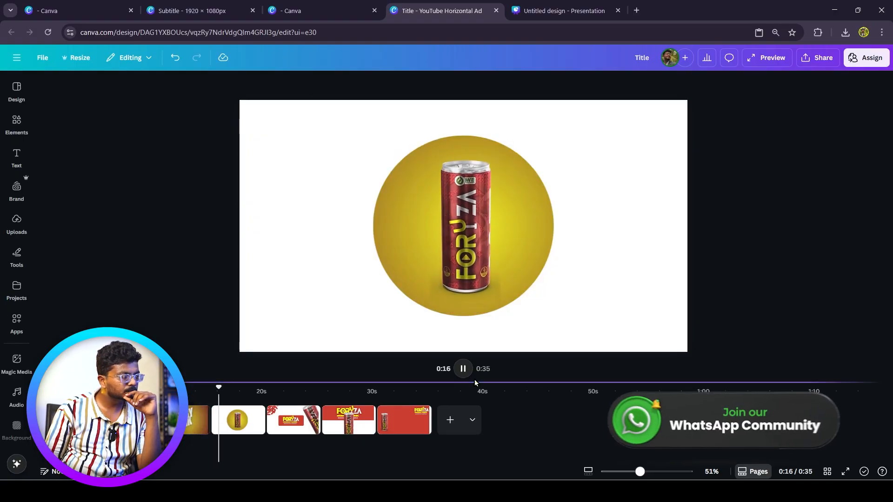
Apply the Pop animation to the circular can video on page 3, for both enter and exit, and lower its speed
click(518, 257)
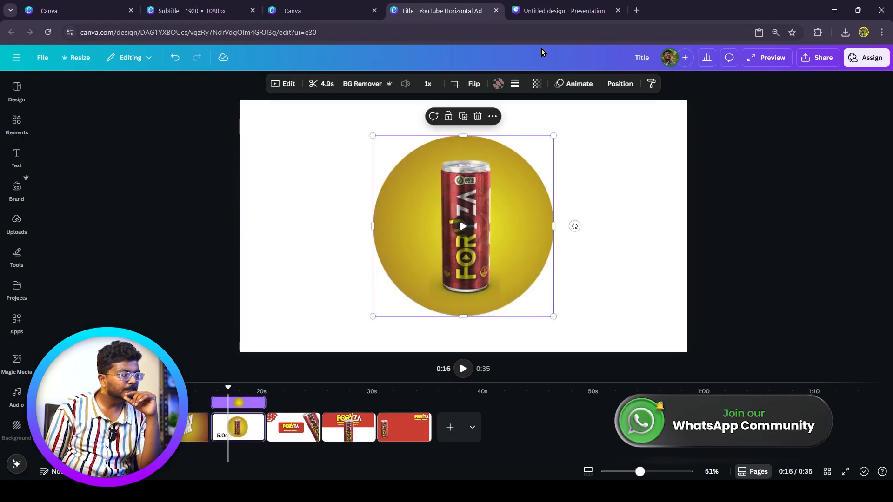
click(575, 84)
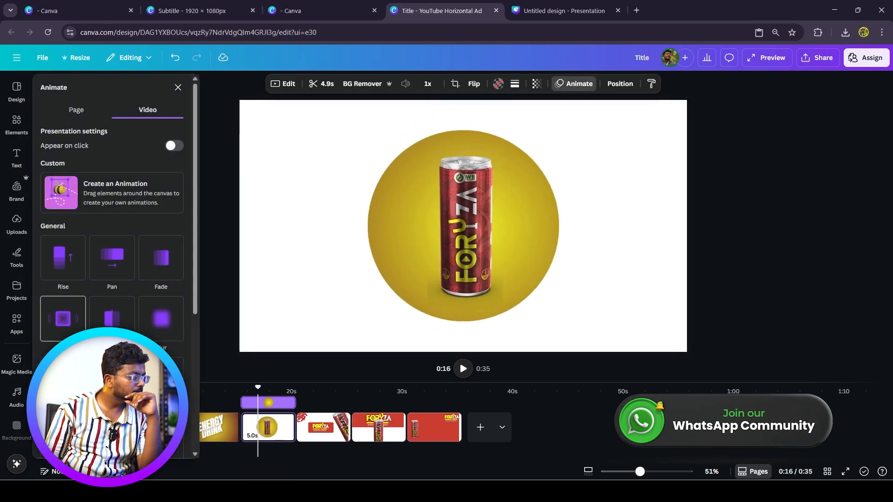
click(67, 327)
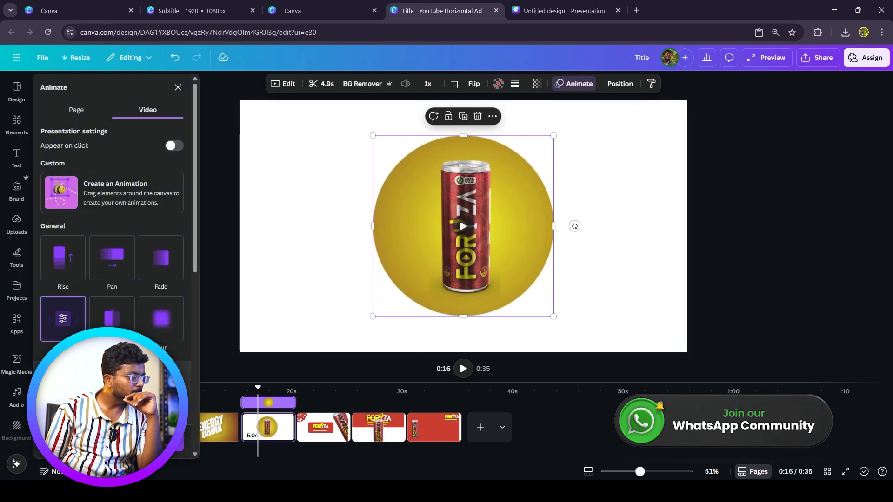
scroll(70, 339, down, 2)
drag(112, 328, 67, 328)
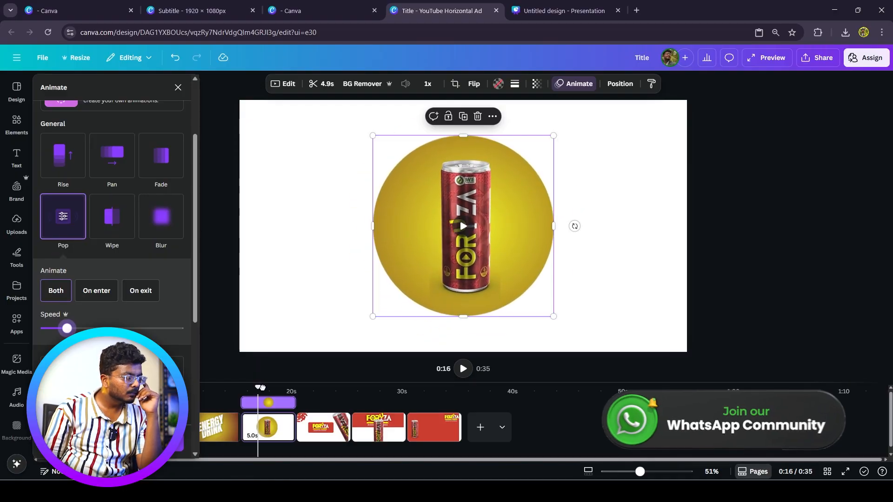
Trim the pages on the timeline to bring the video to about 22 seconds, with the last page at 3.6 s
click(298, 389)
drag(299, 389, 71, 392)
click(221, 403)
click(78, 418)
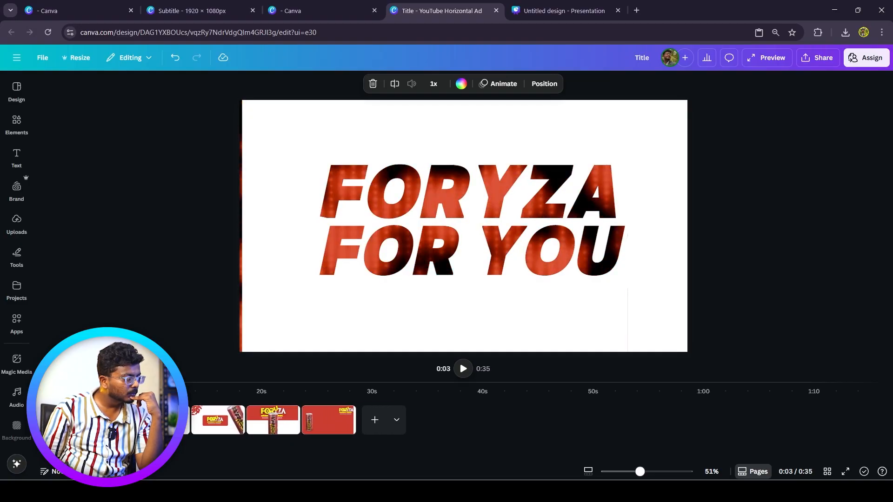
drag(153, 420, 79, 420)
drag(134, 419, 120, 420)
drag(175, 420, 168, 420)
drag(223, 421, 204, 421)
click(240, 428)
drag(259, 421, 284, 420)
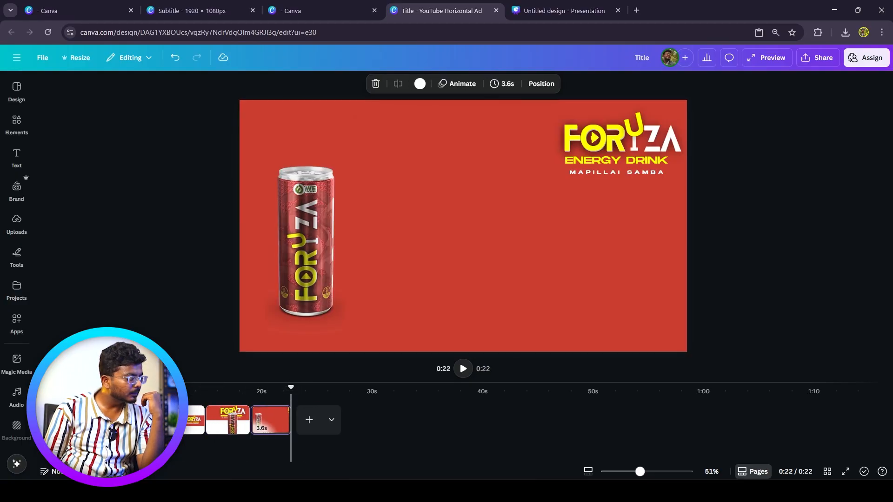
Add a Circle Wipe transition between pages 1 and 2, with direction Out and a duration of 0.3 seconds
click(89, 393)
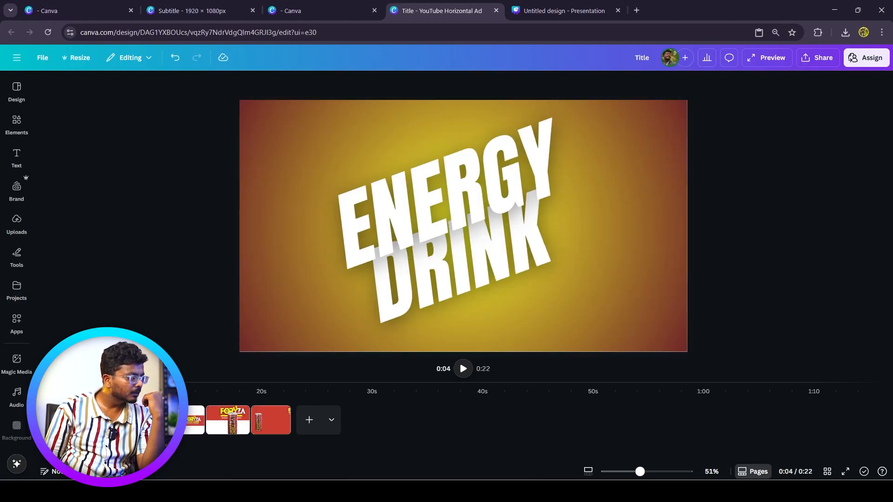
click(80, 393)
drag(80, 393, 80, 393)
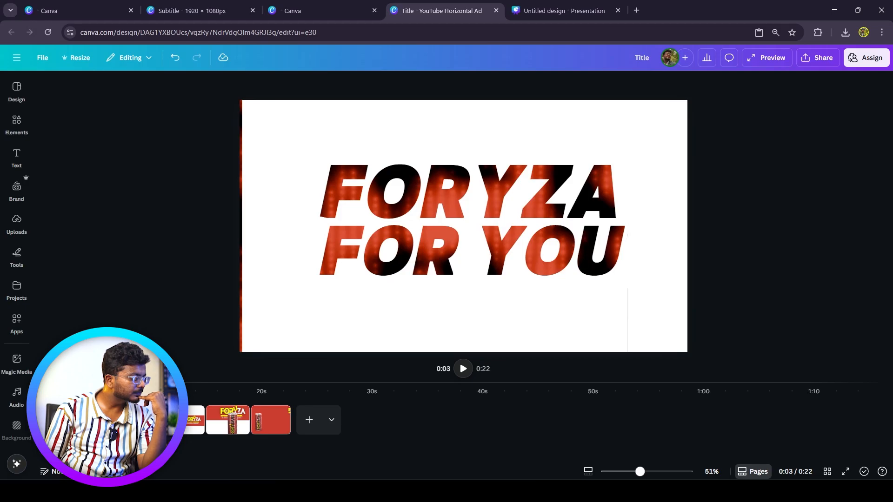
click(82, 420)
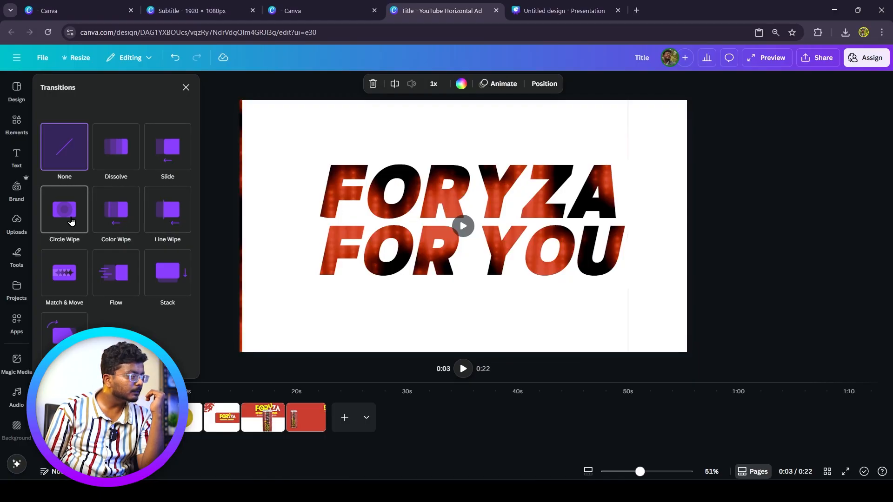
click(71, 221)
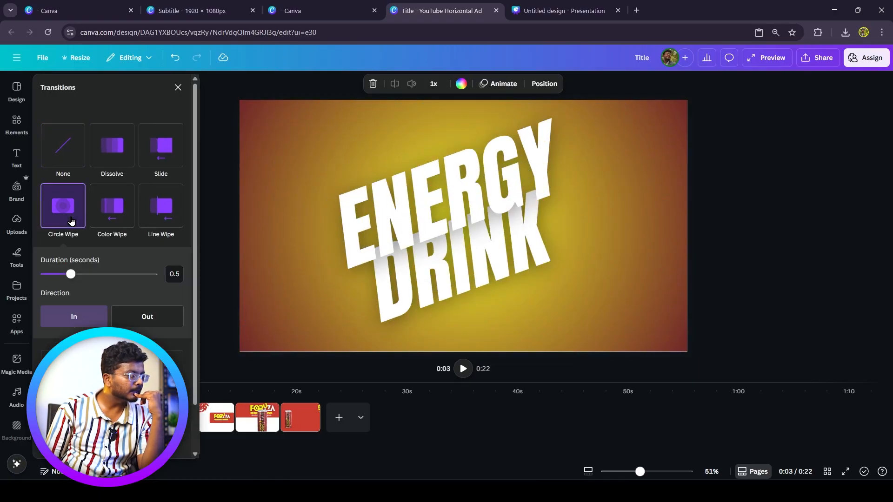
click(141, 319)
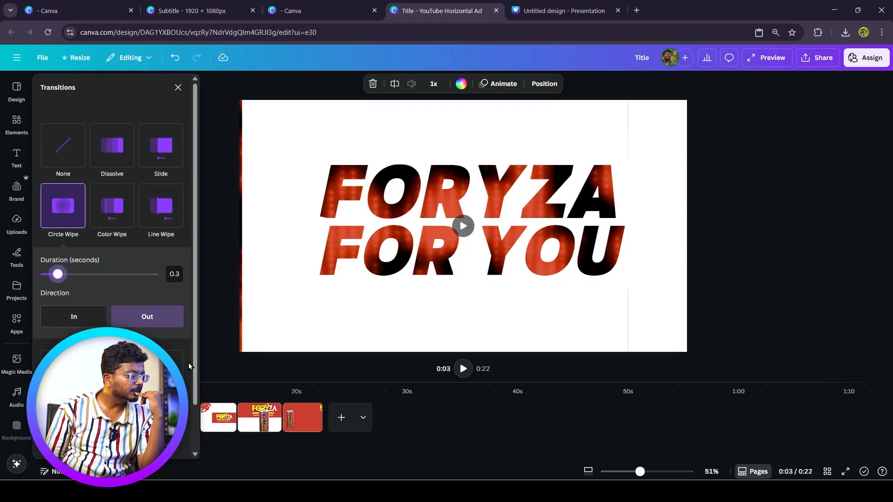
click(229, 393)
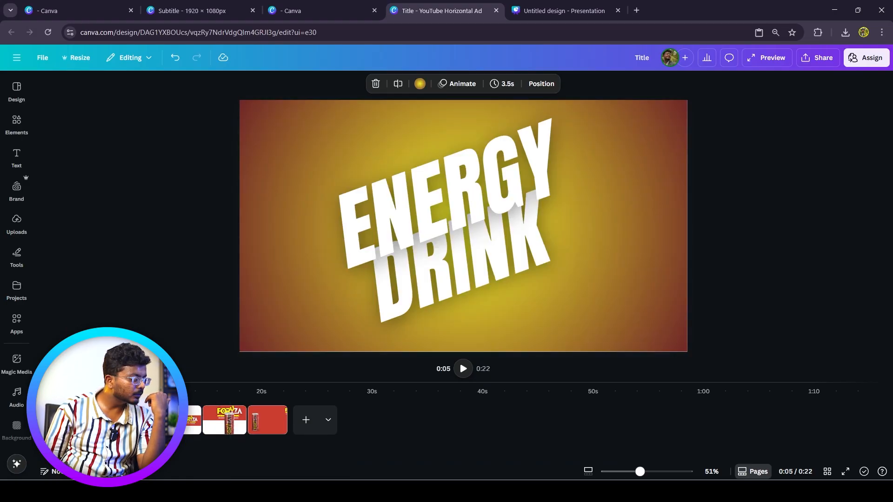
Add a Circle Wipe transition between pages 2 and 3, with direction Out and a duration of 0.3 seconds
click(98, 420)
click(68, 227)
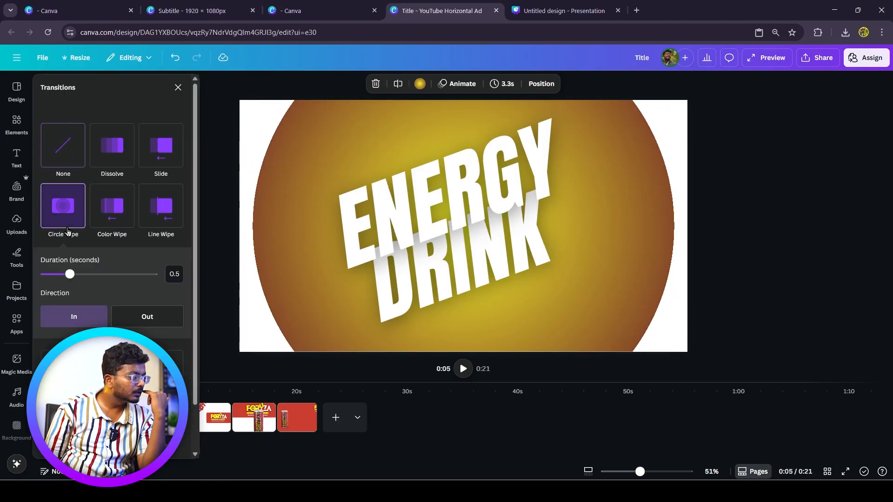
click(137, 319)
scroll(91, 292, down, 1)
drag(67, 230, 62, 229)
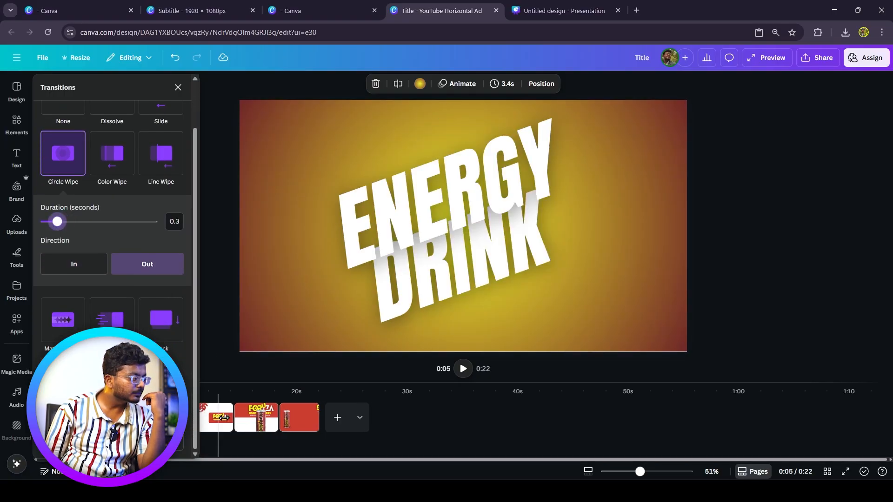
Preview the video from the start through the circular can page, and add a leftward Slide transition with shortened duration between pages 3 and 4
click(227, 392)
click(134, 392)
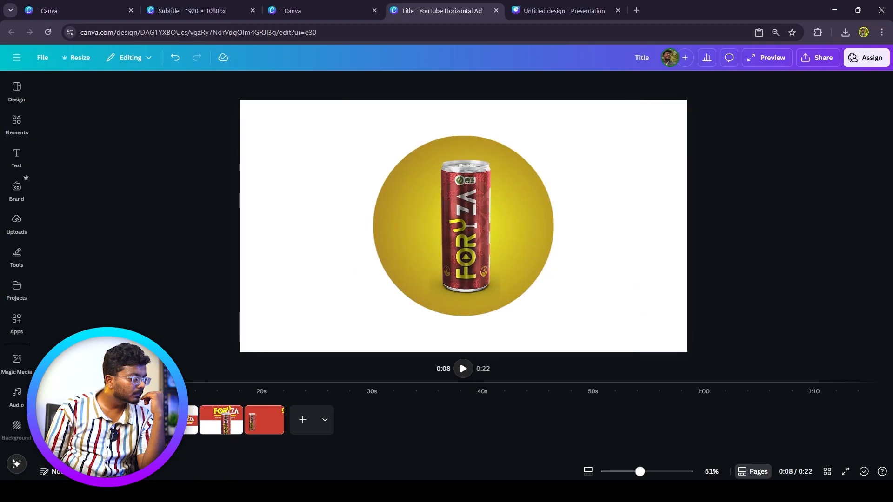
click(100, 393)
click(68, 392)
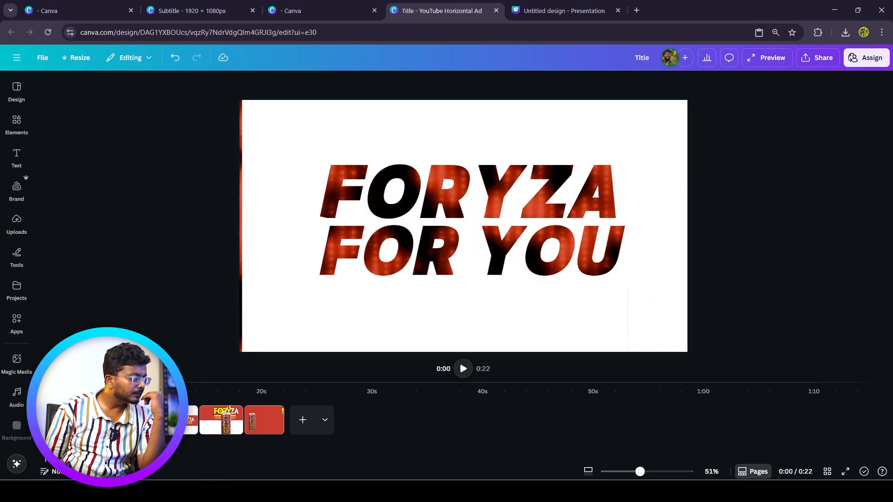
drag(68, 392, 158, 393)
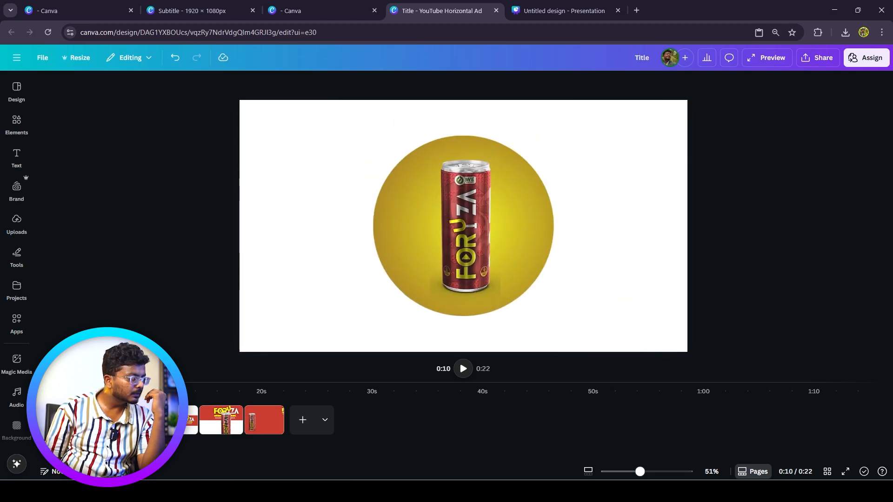
click(198, 420)
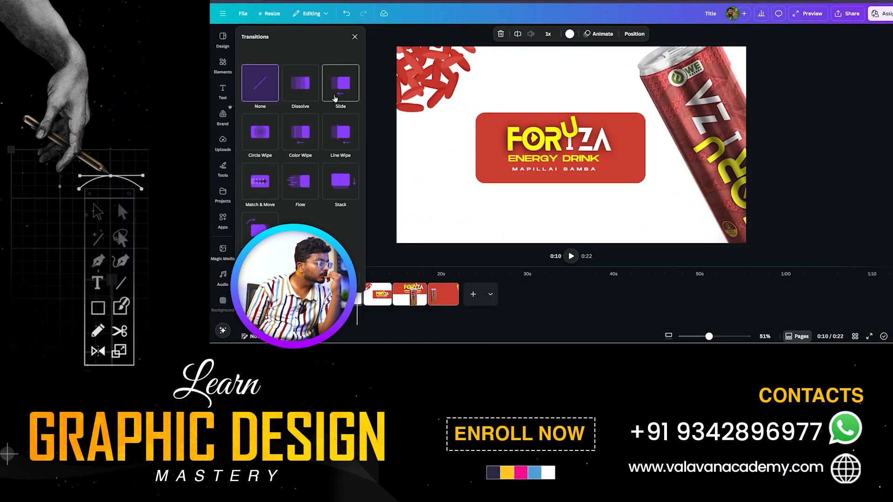
click(343, 83)
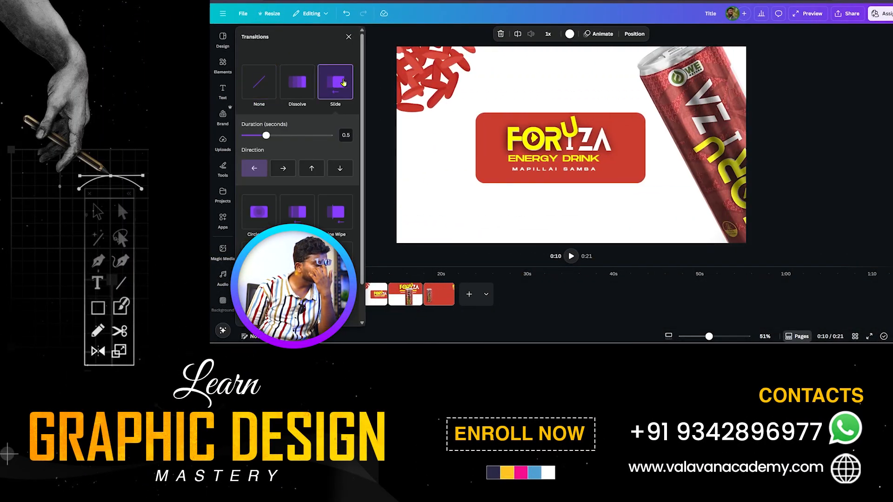
drag(266, 136, 256, 135)
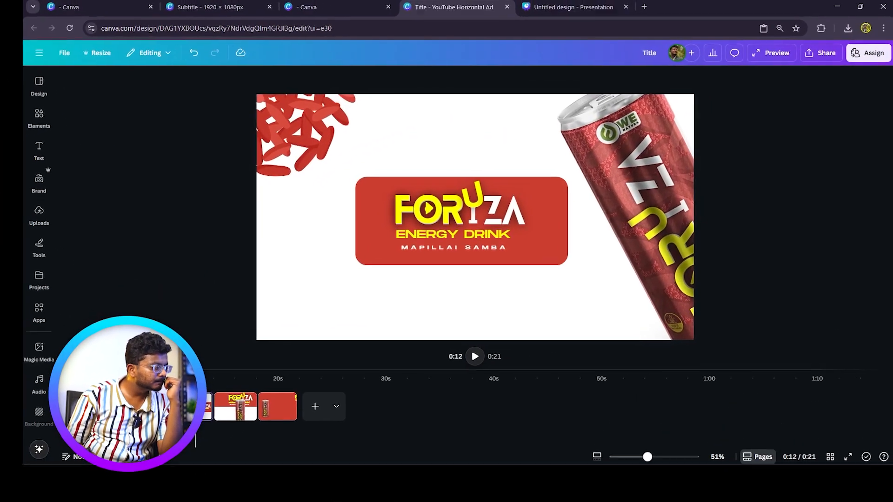
Add a Match & Move transition between pages 4 and 5 and preview it through to the last page
drag(195, 372, 208, 371)
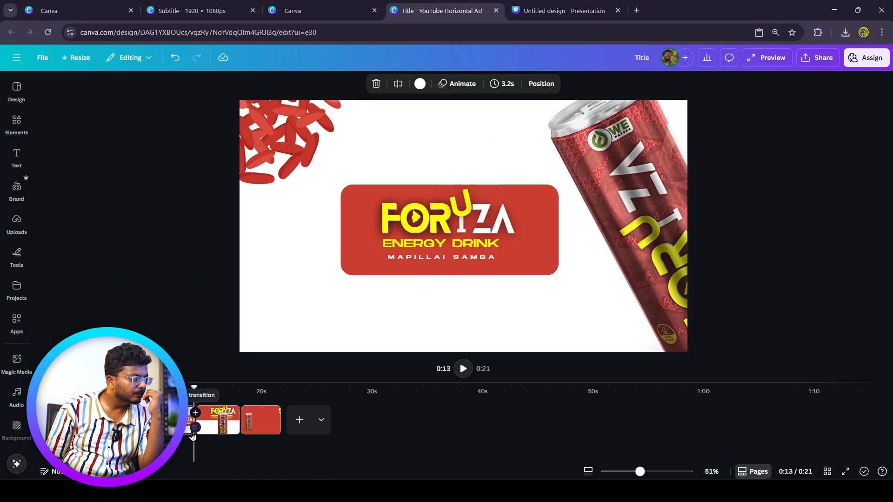
click(194, 430)
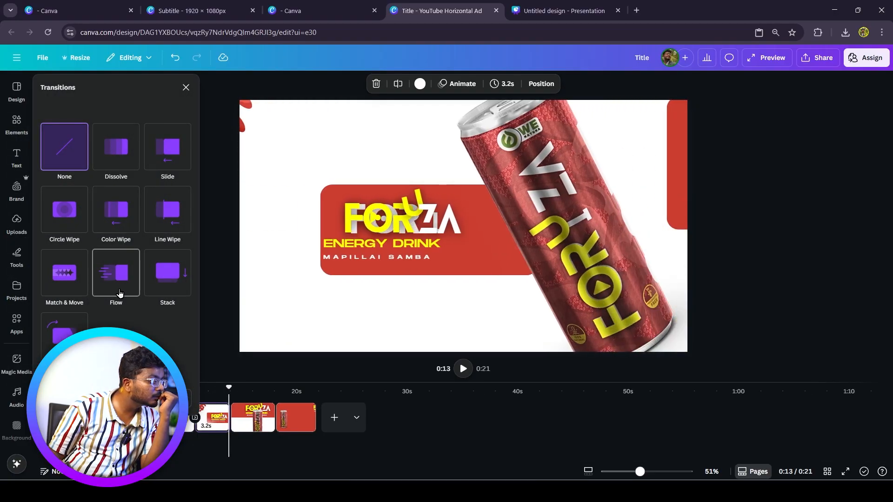
click(80, 280)
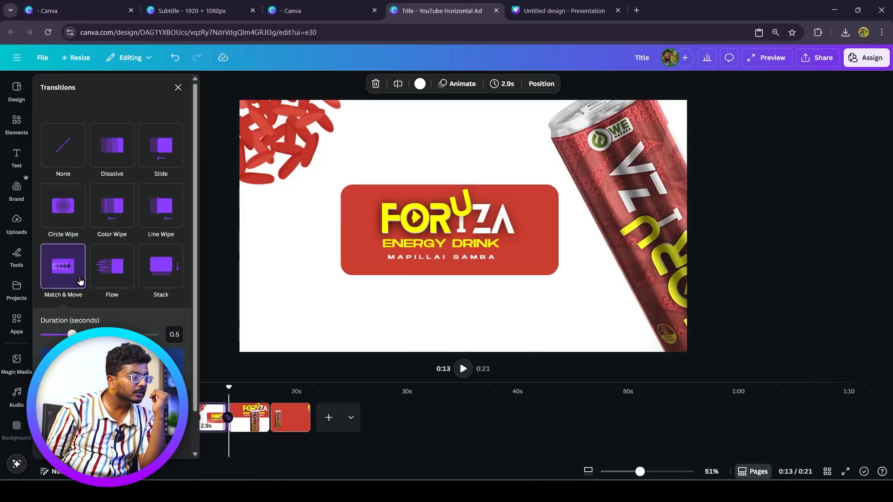
drag(223, 385, 230, 389)
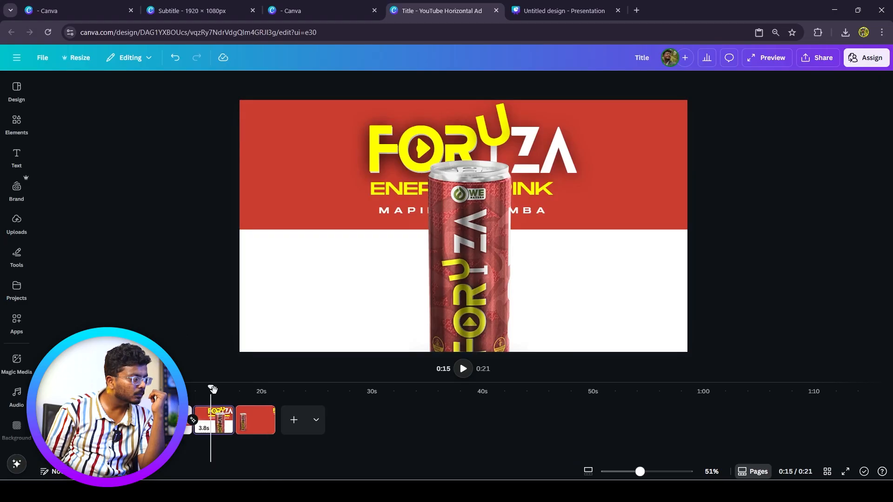
drag(214, 391, 177, 390)
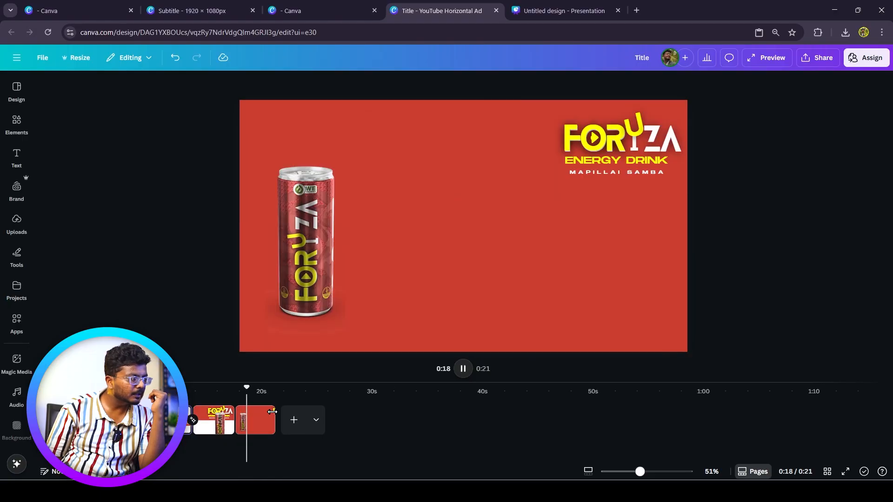
Add a Match & Move transition between pages 5 and 6 with a duration of 0.5 seconds, and play it back
click(215, 395)
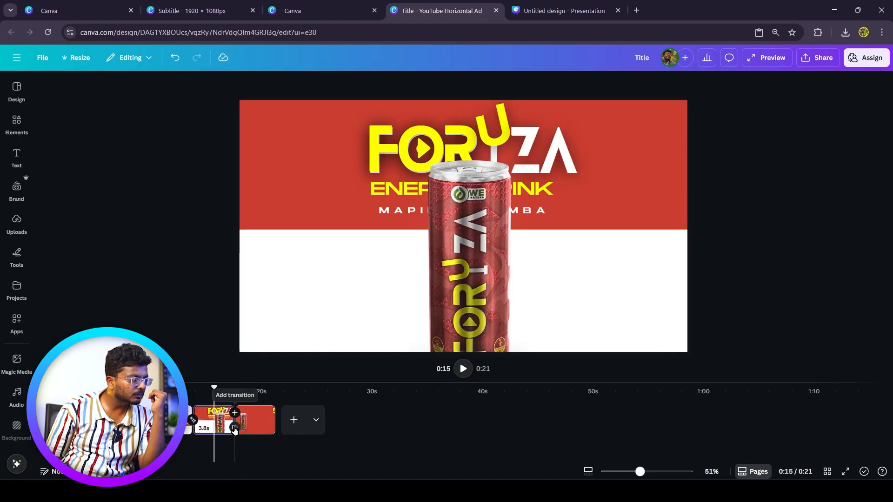
click(233, 428)
click(63, 266)
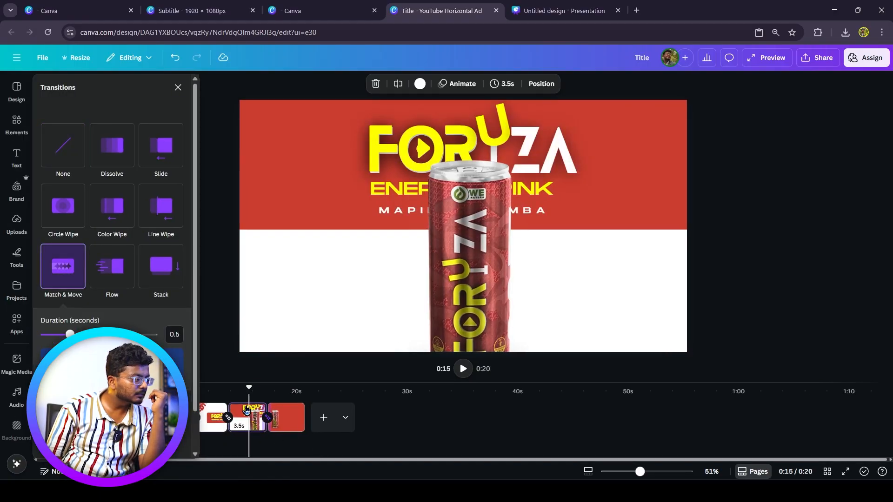
drag(247, 384, 252, 390)
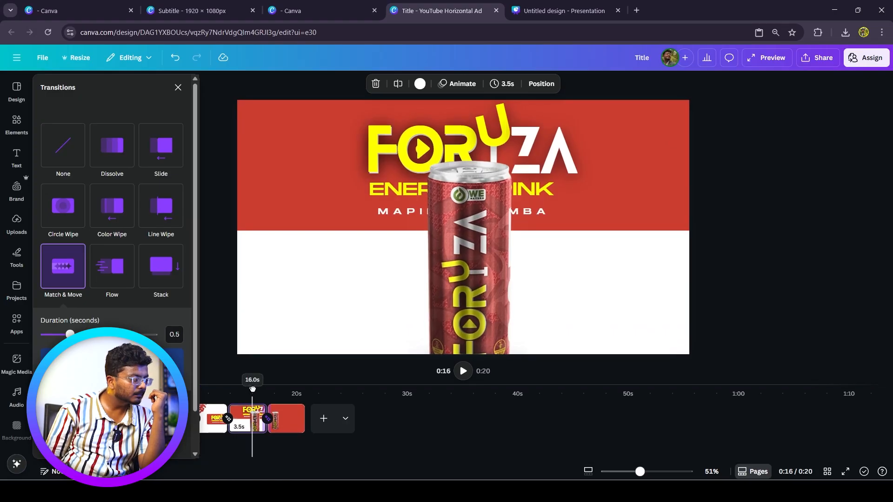
click(462, 371)
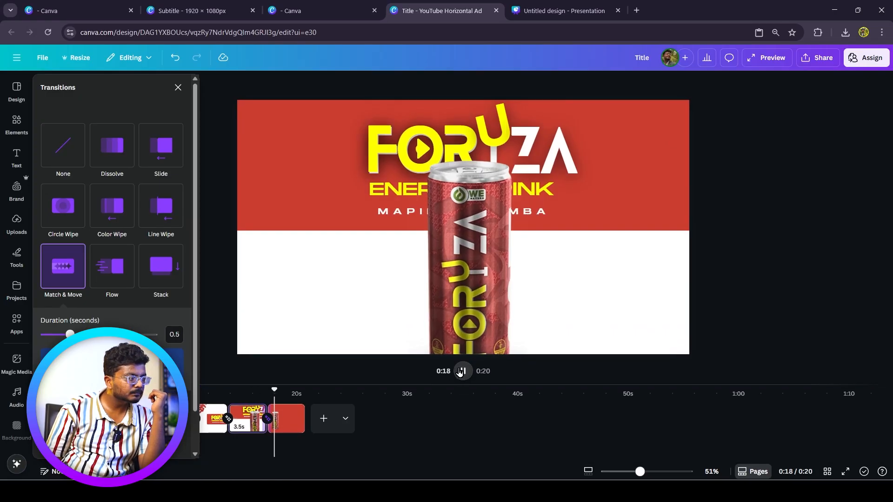
click(462, 371)
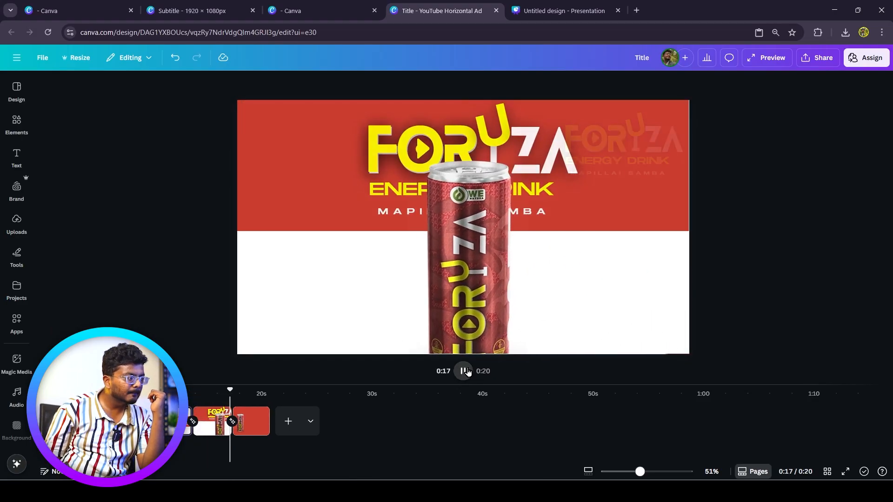
drag(245, 391, 219, 396)
key(space)
Trim the pages on the timeline to bring the whole video to about 14 seconds, and play back the result
click(56, 396)
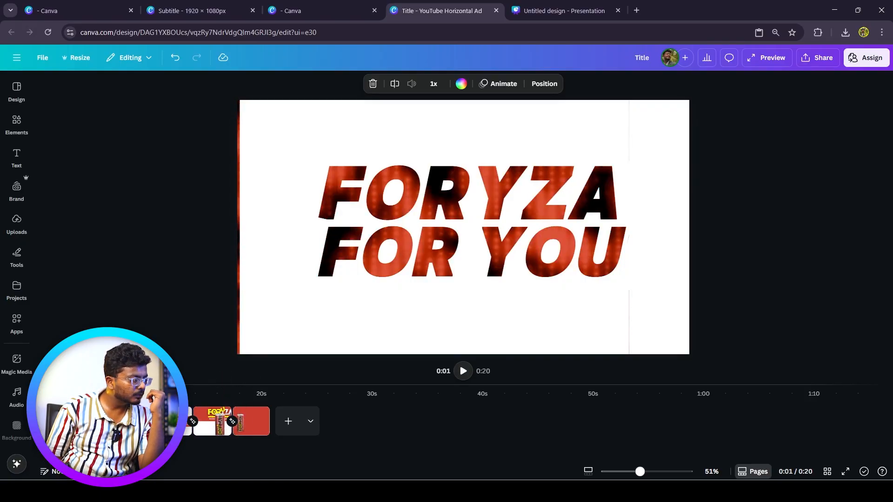
drag(56, 395, 77, 396)
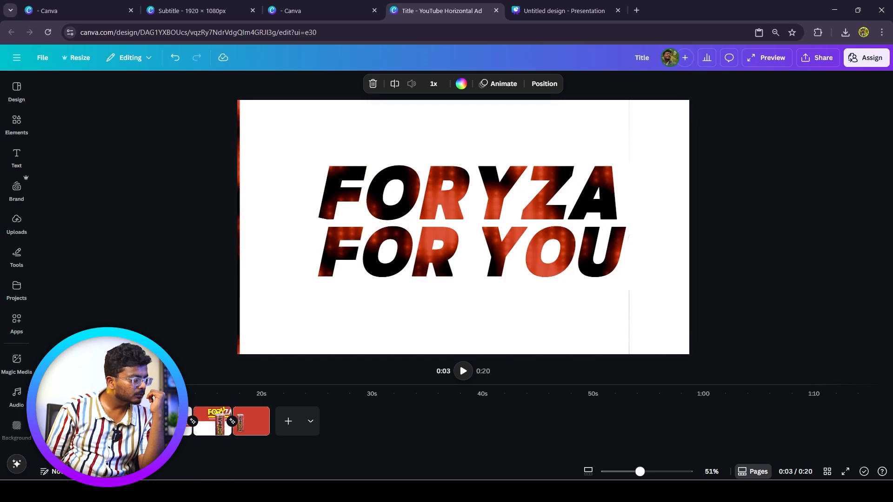
drag(80, 421, 77, 422)
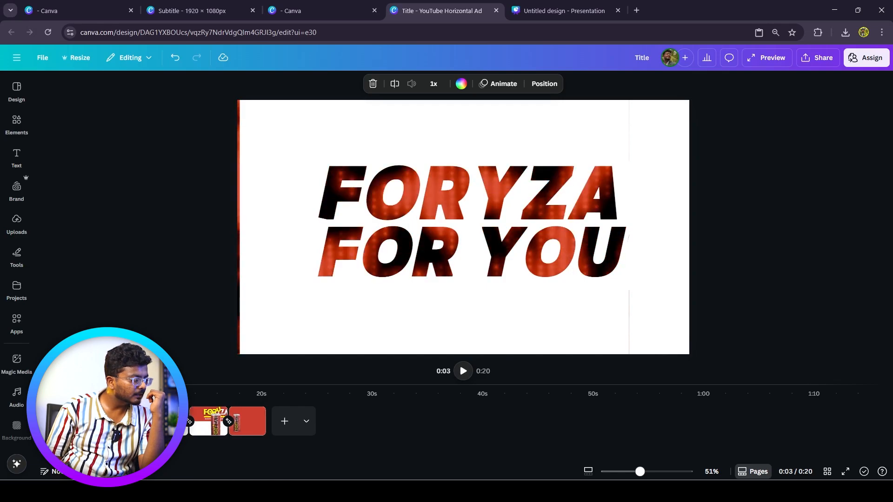
right_click(93, 416)
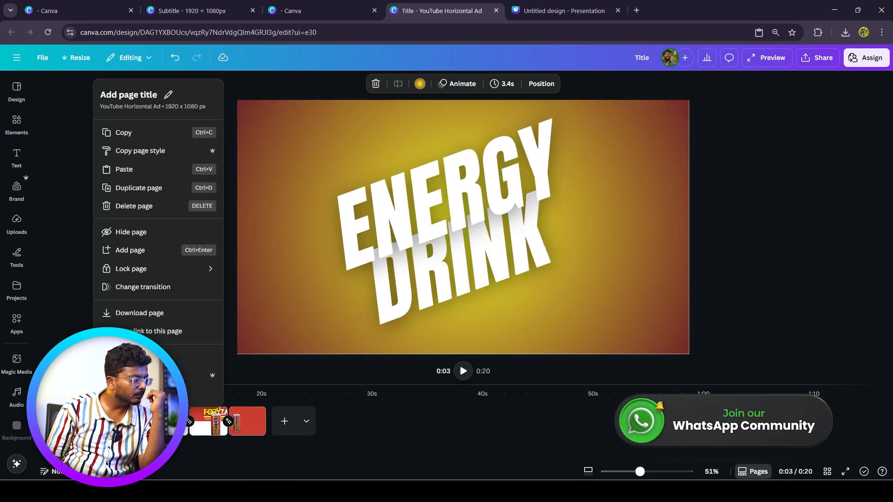
click(104, 395)
drag(114, 422, 157, 421)
click(126, 396)
click(157, 395)
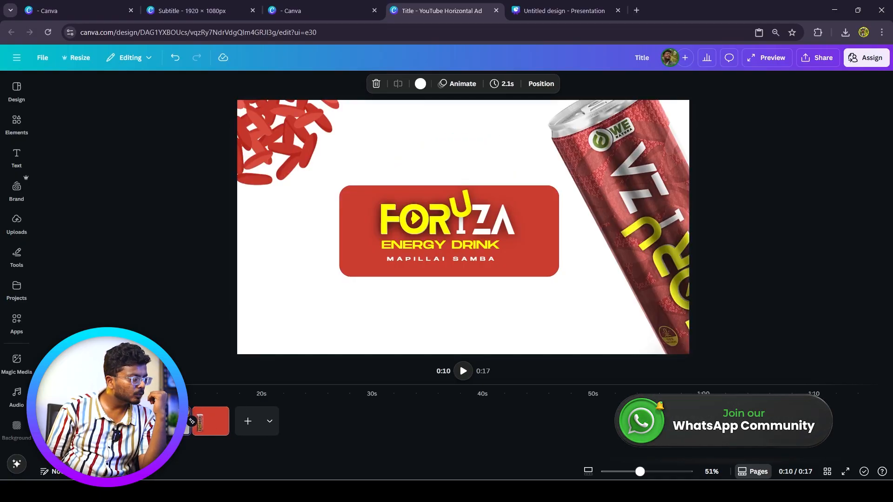
click(191, 432)
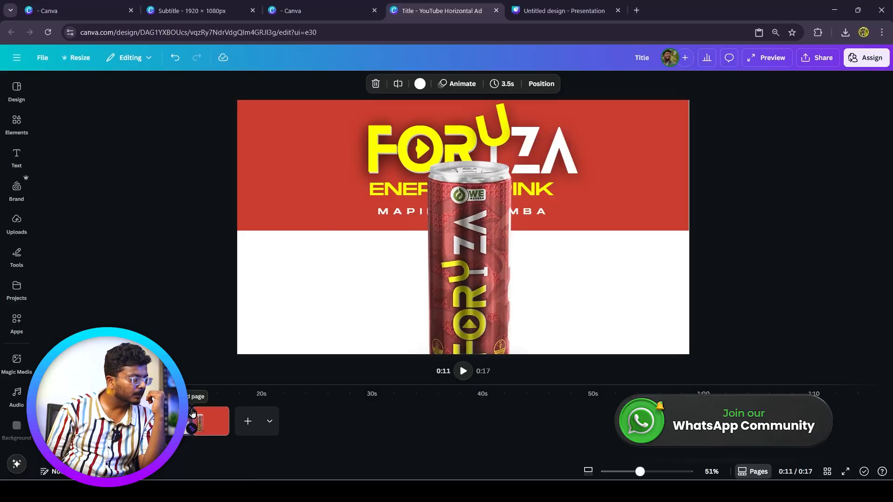
drag(229, 421, 198, 418)
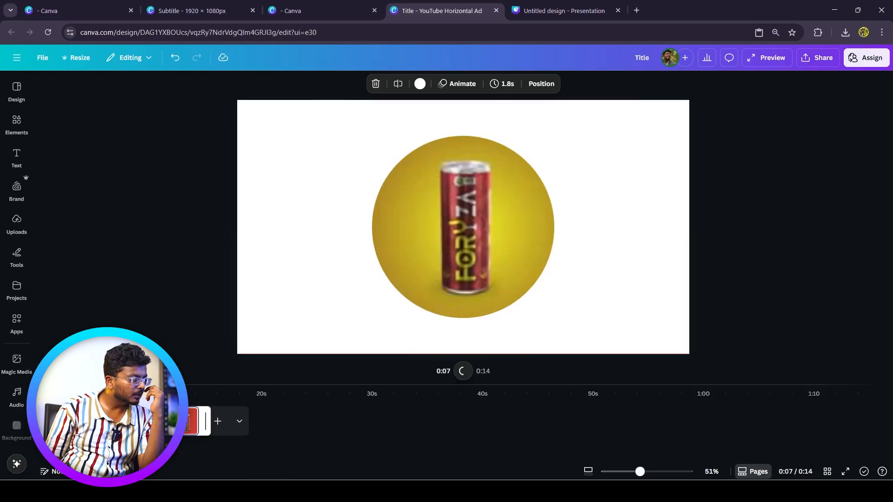
click(462, 372)
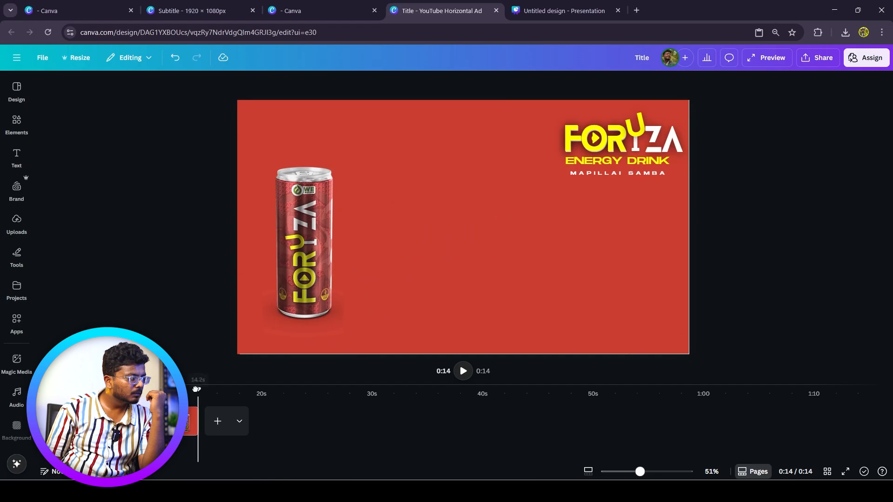
drag(198, 390, 178, 390)
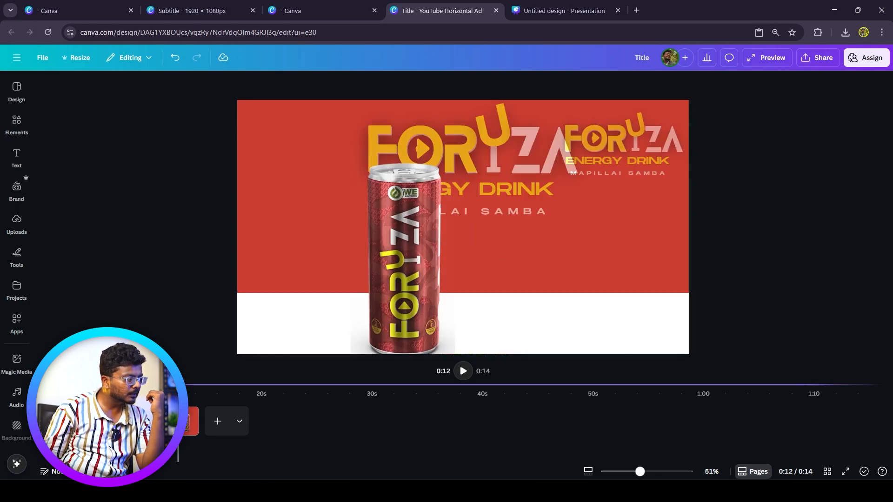
Download pages 1–6 of the design as a single MP4 video at 1080p (HD) quality
click(820, 57)
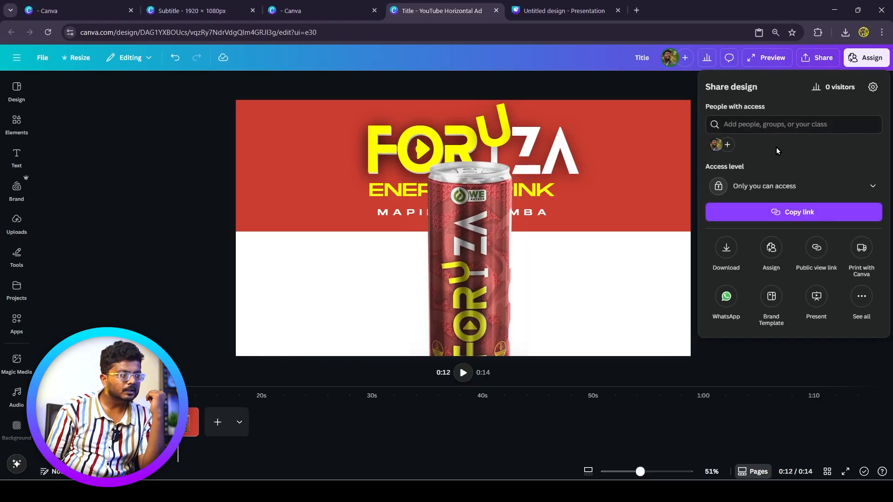
click(723, 246)
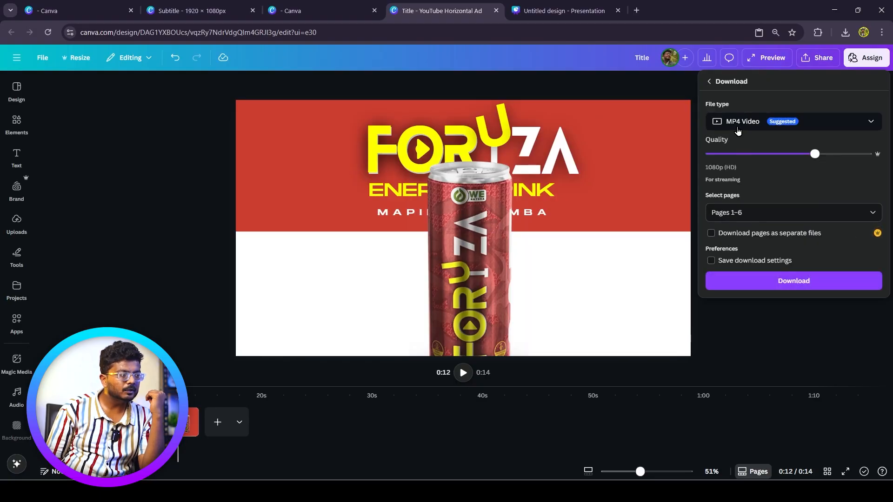
click(738, 128)
click(738, 129)
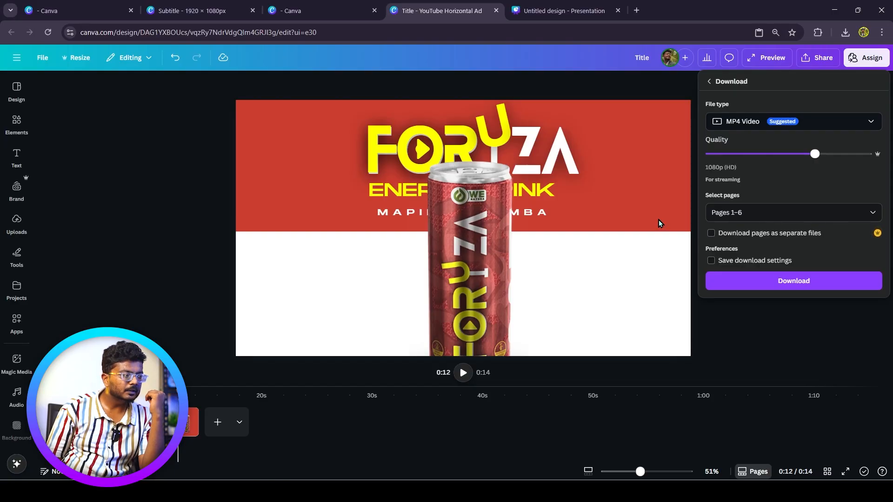
click(770, 284)
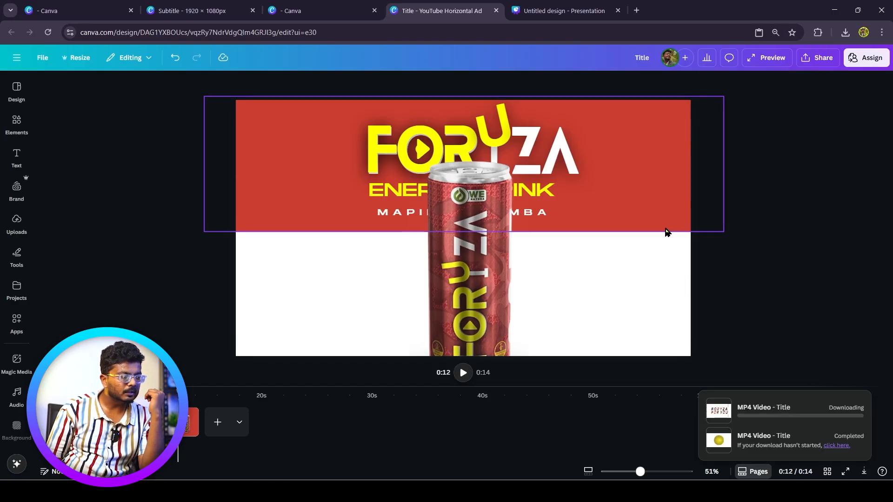